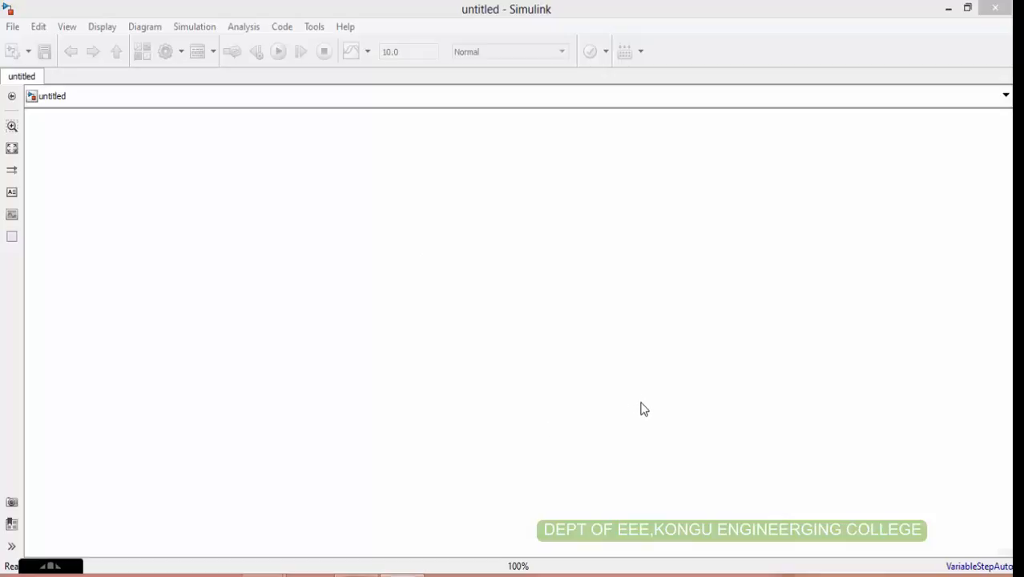
- Start a text annotation in the upper middle of the canvas with its font size set to 28
click(12, 194)
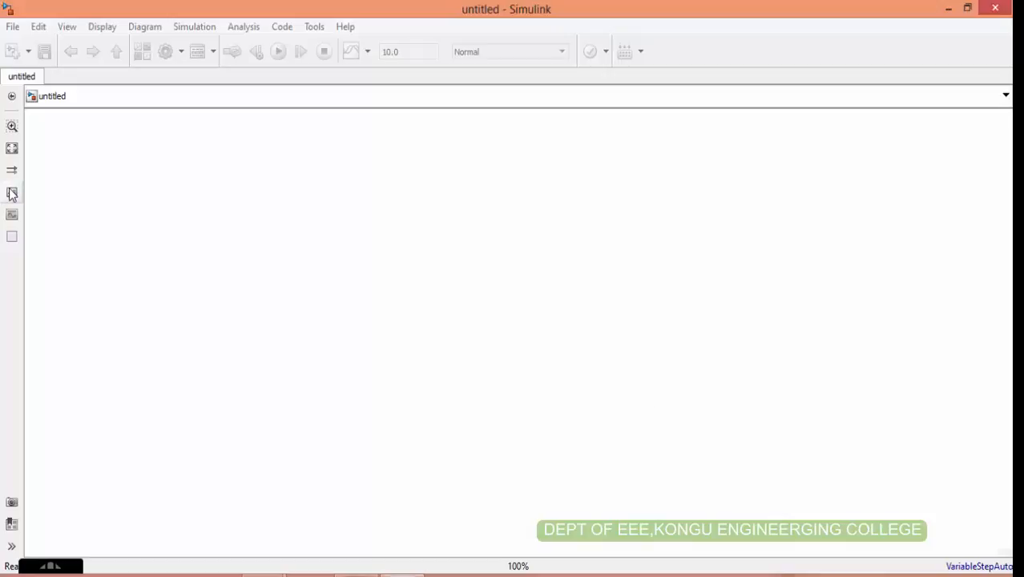
click(379, 184)
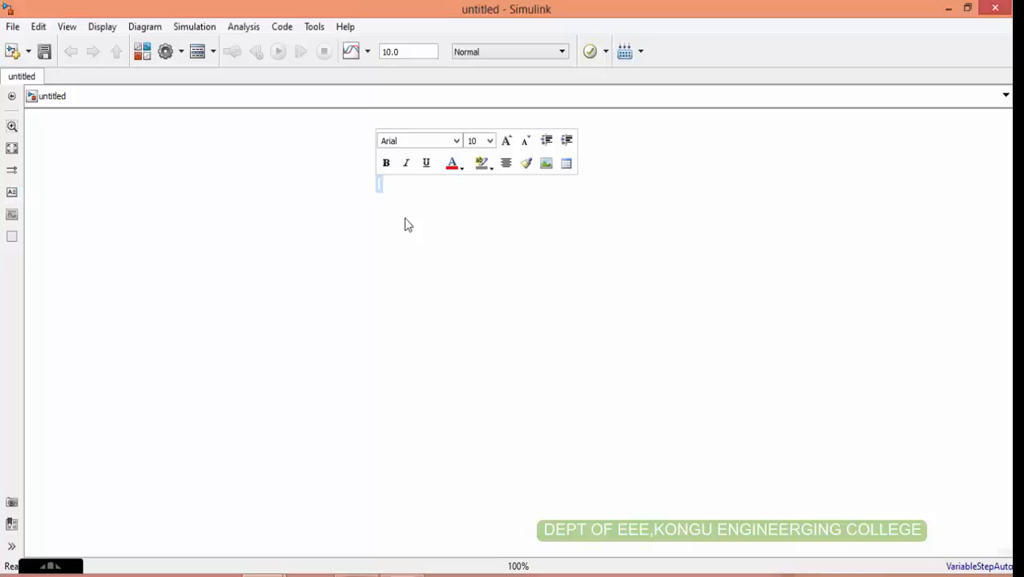
click(490, 140)
scroll(481, 243, down, 4)
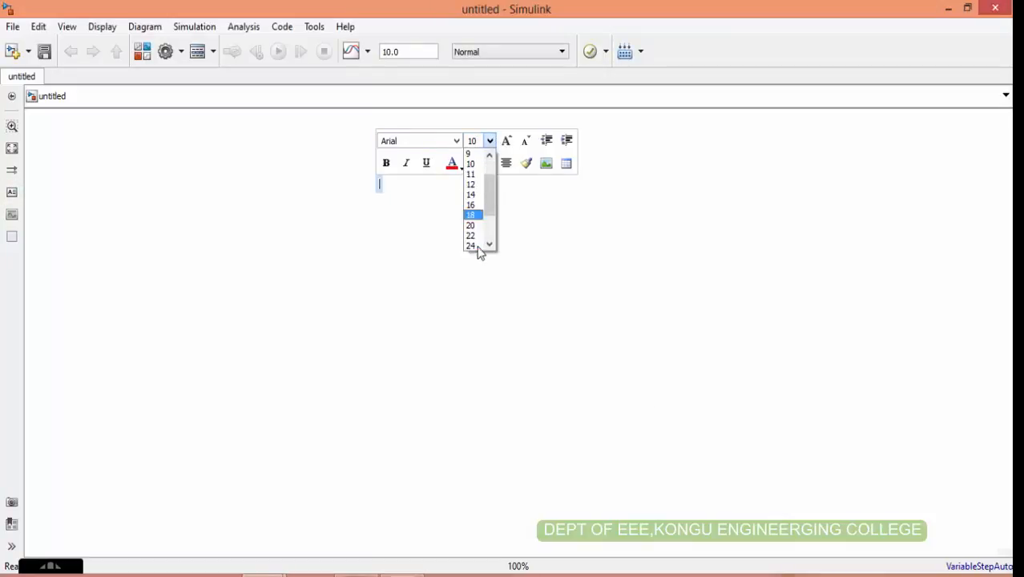
click(477, 222)
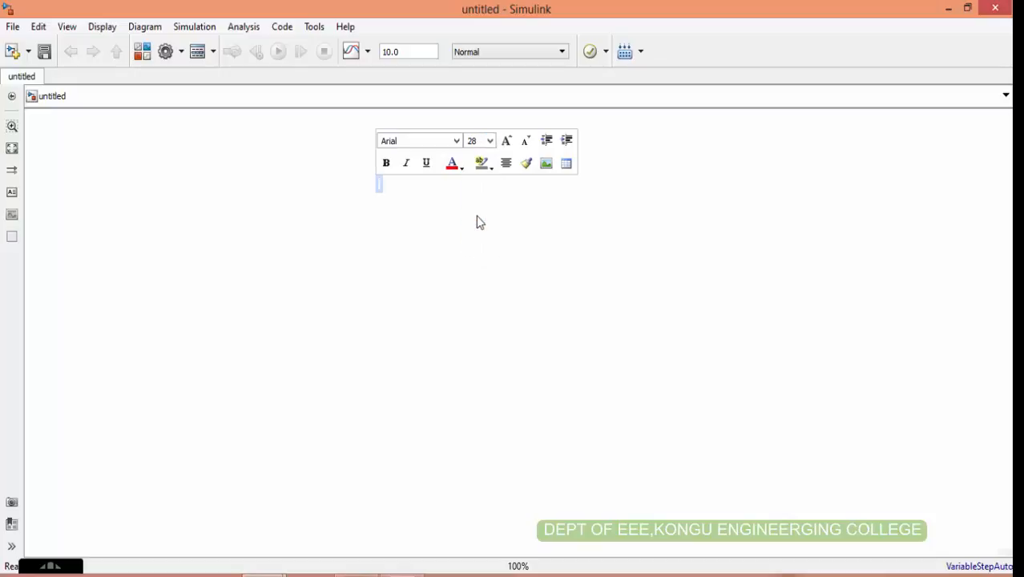
text(diode)
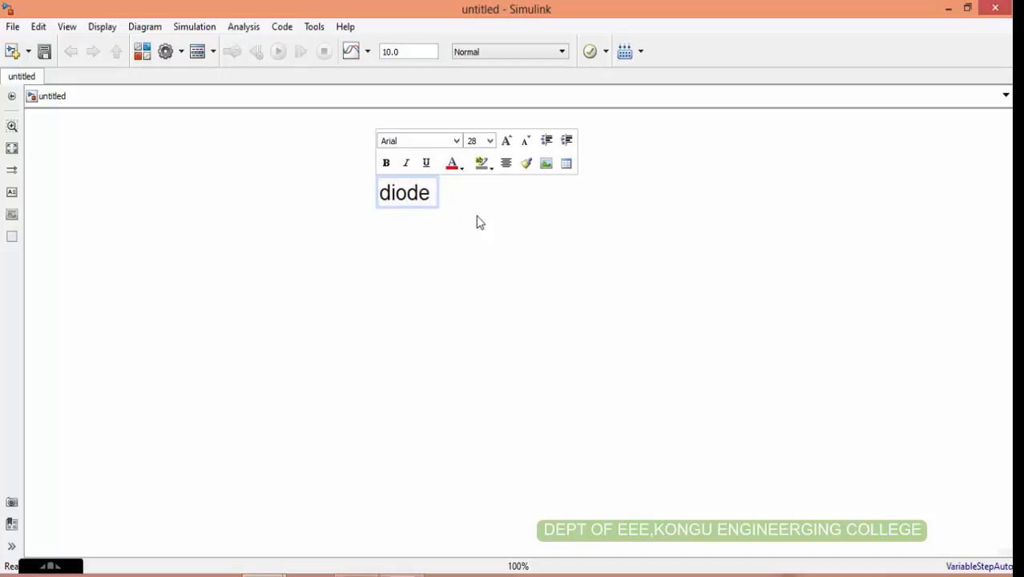
key(BackSpace)
key(BackSpace)
key(BackSpace)
key(BackSpace)
key(BackSpace)
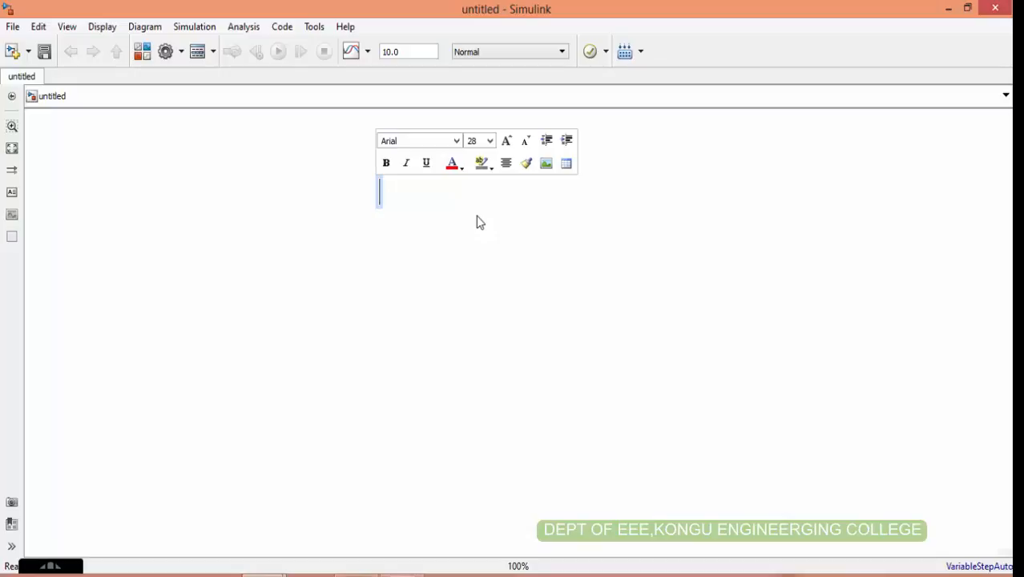
- Enter "DIODE IN AC CIRCUIT" as the annotation's title text and finish editing
text(DIODE)
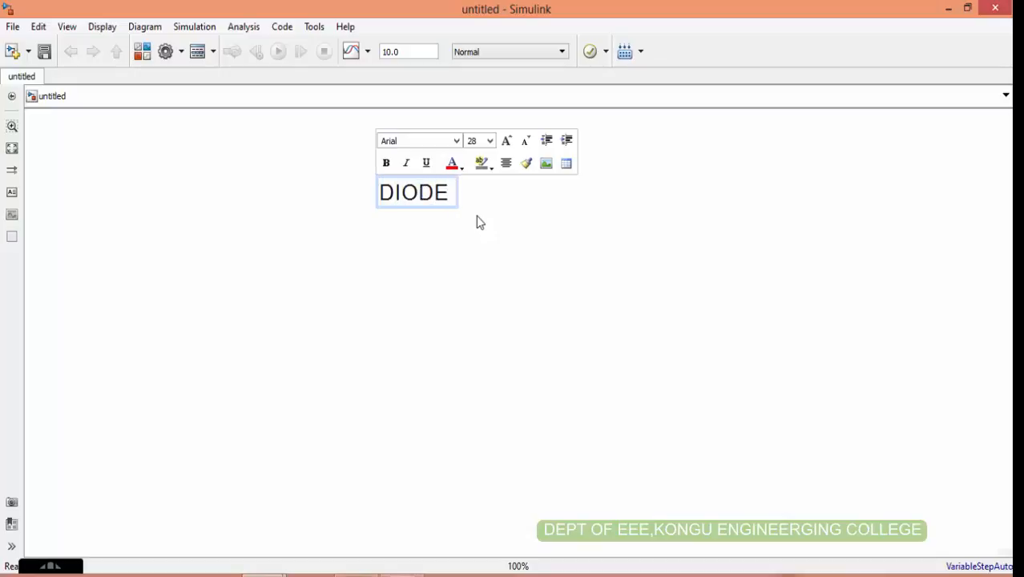
text( IN AC)
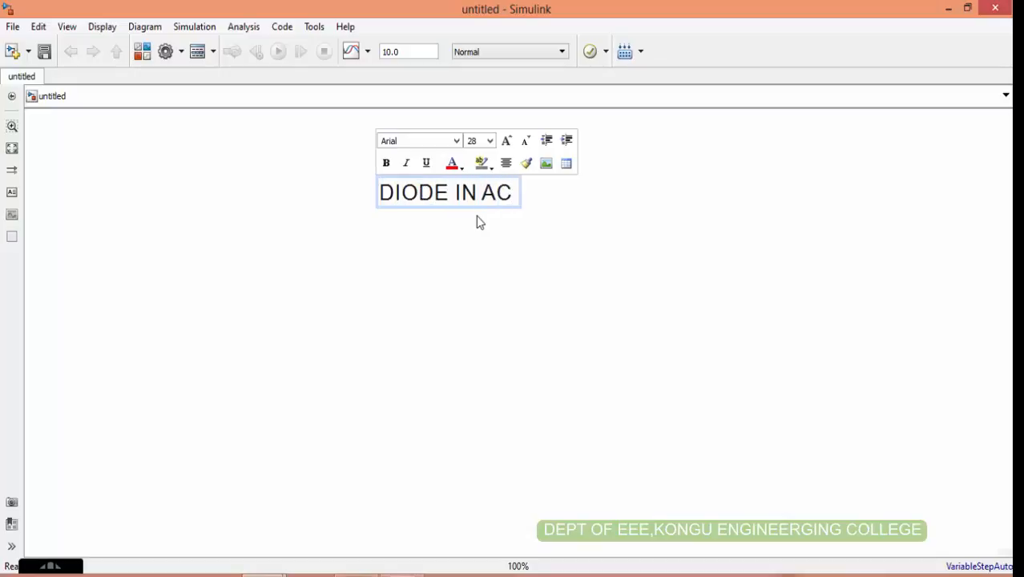
text( CIRCUIT)
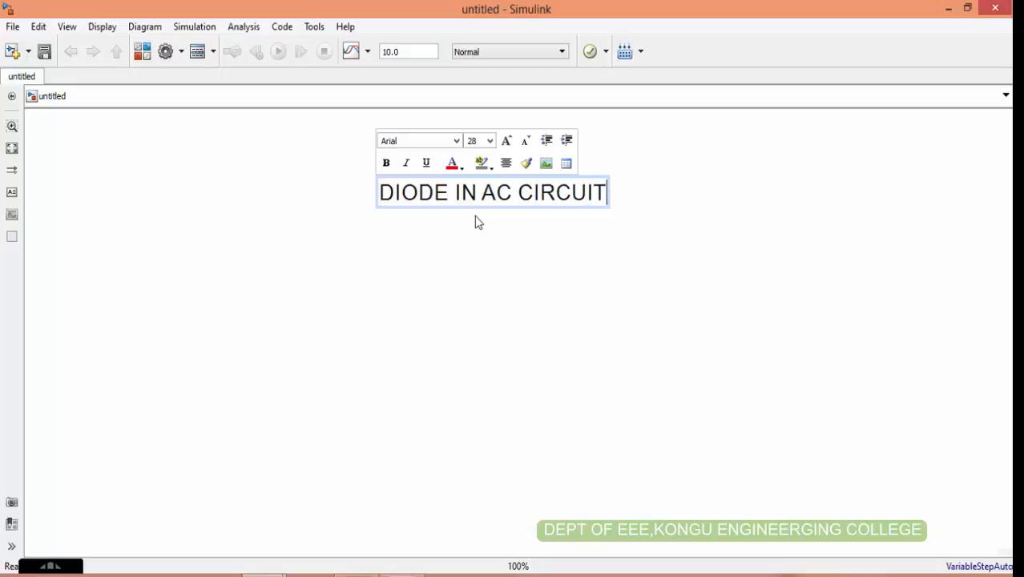
click(476, 220)
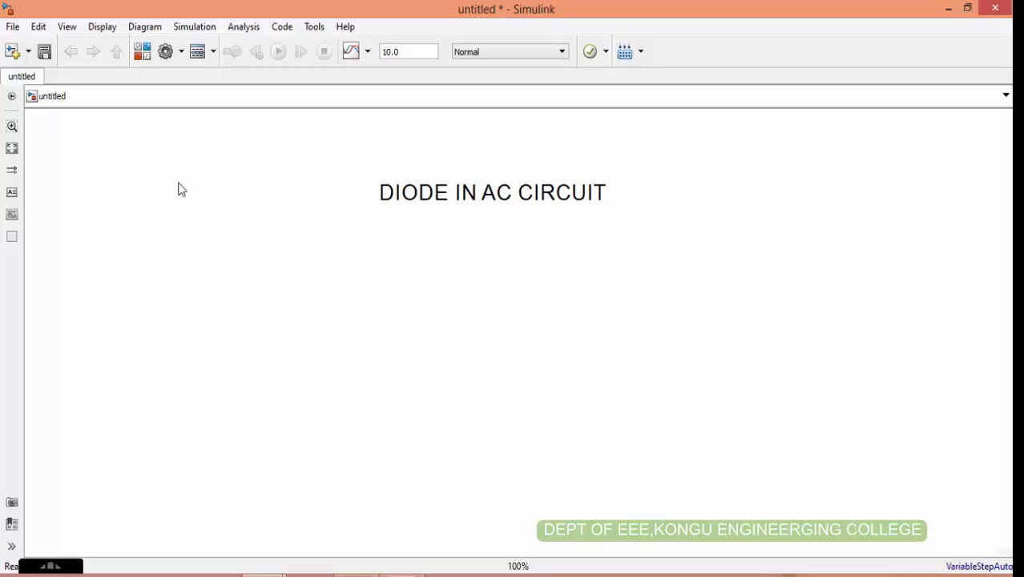
- Add an AC Voltage Source block to the model from the SimPowerSystems Specialized Technology electrical sources
click(146, 53)
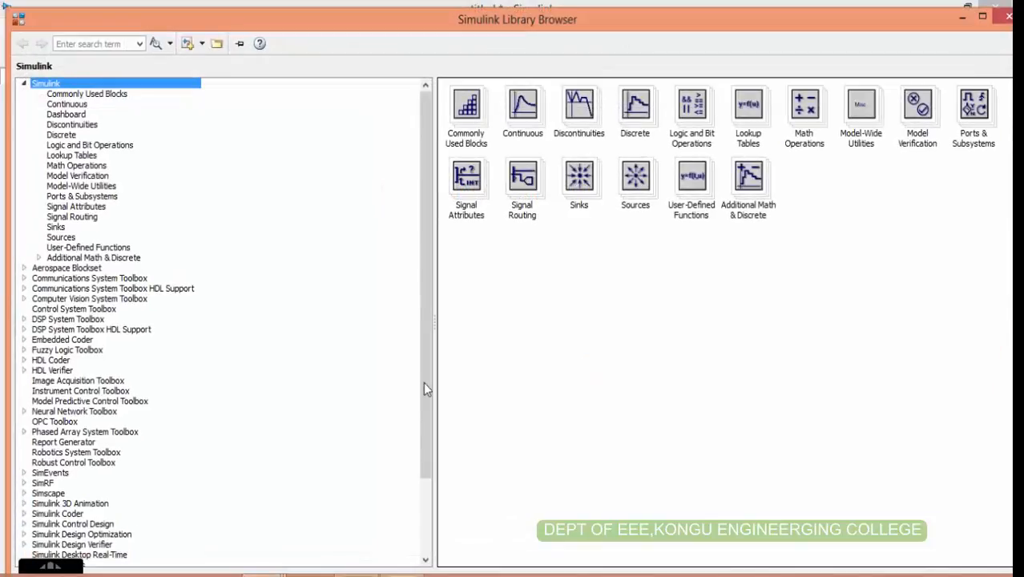
click(24, 84)
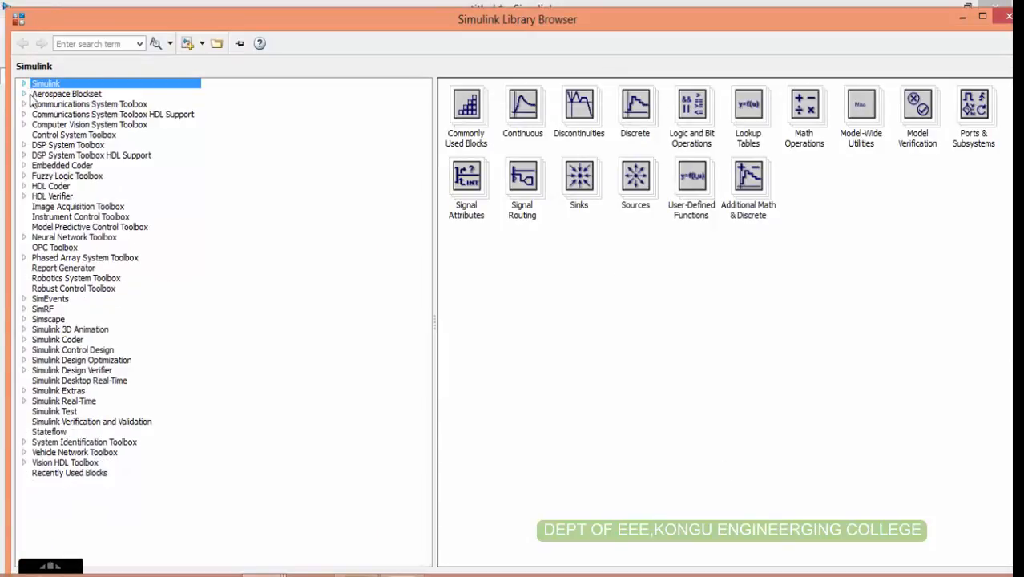
double_click(44, 320)
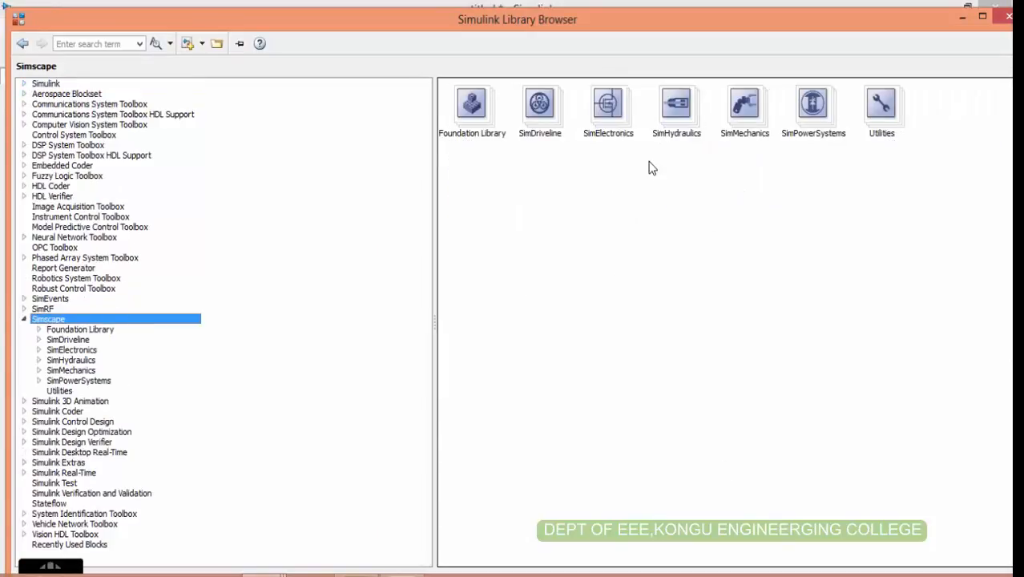
double_click(789, 126)
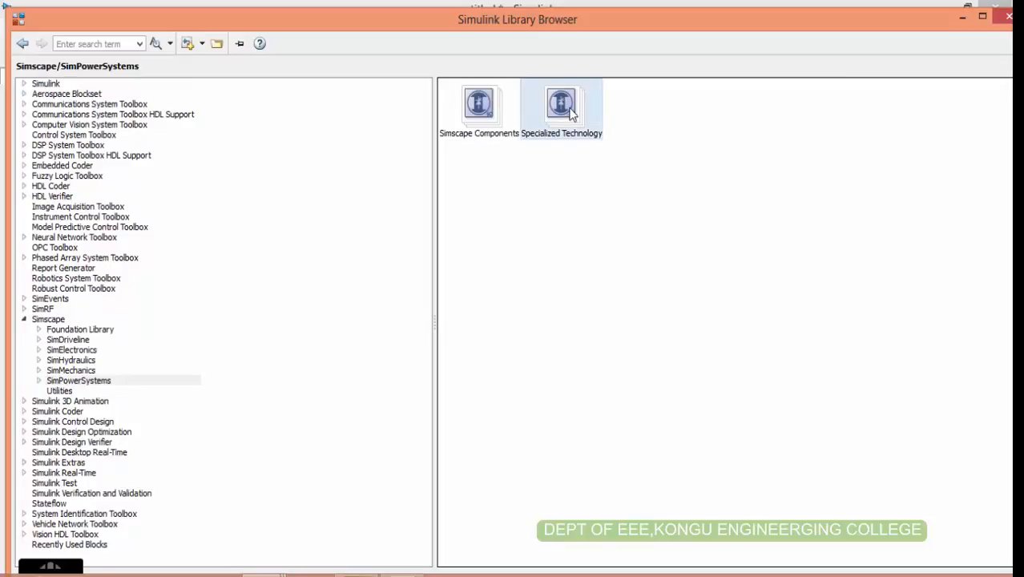
double_click(573, 114)
double_click(738, 122)
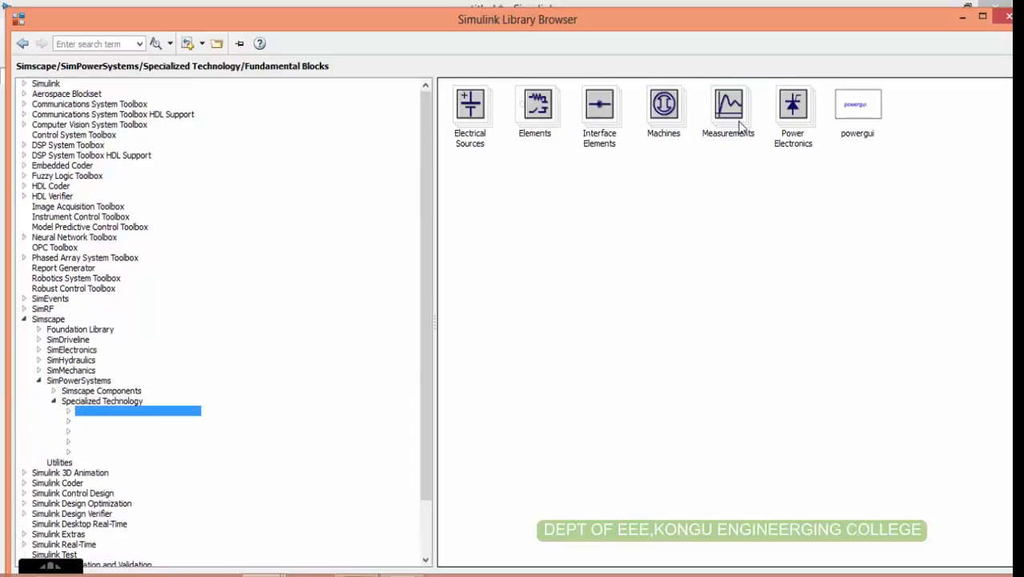
double_click(471, 108)
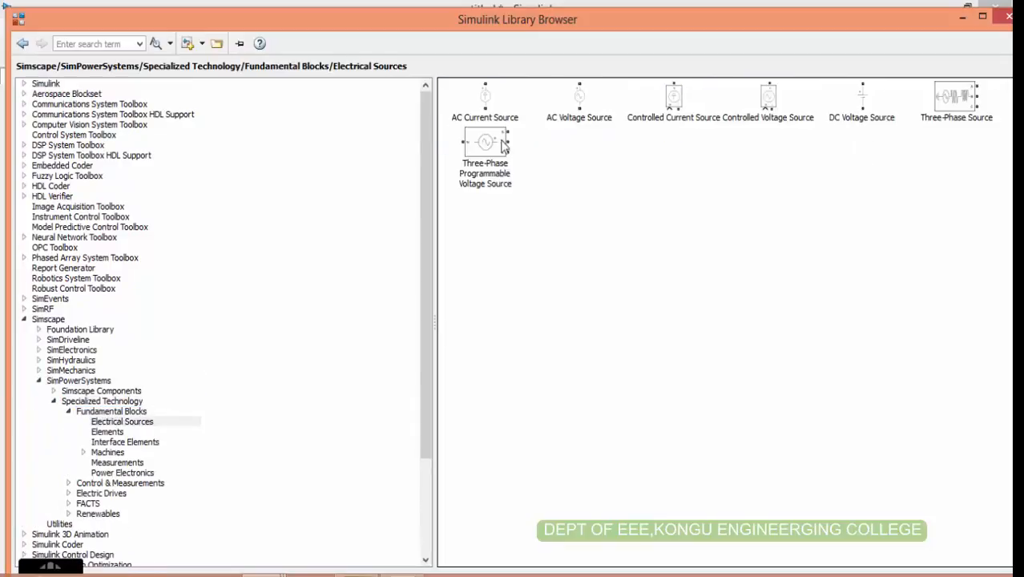
right_click(570, 105)
click(592, 120)
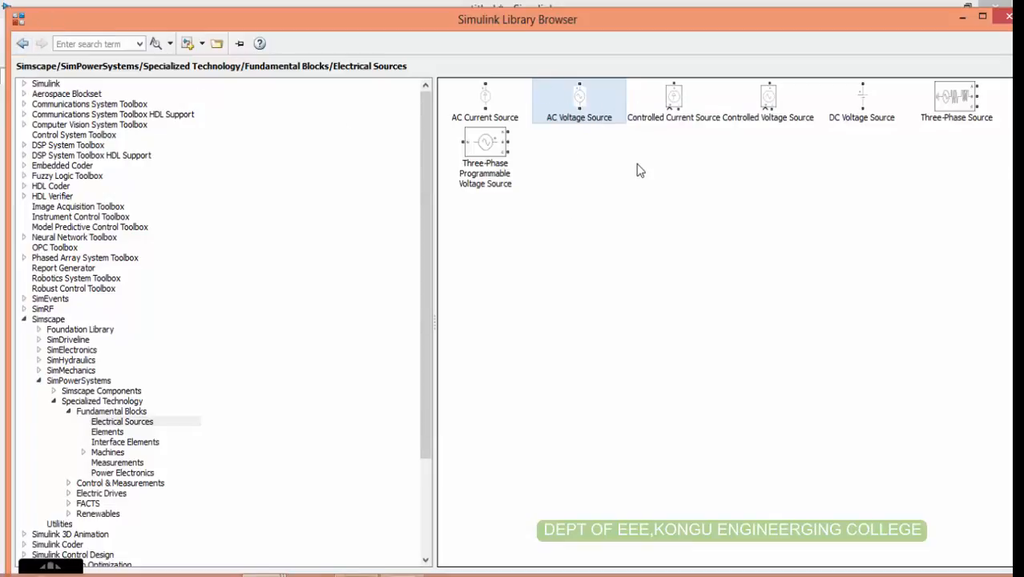
- Add a Series RLC Branch block to the model from the Elements library of Fundamental Blocks
click(23, 43)
click(22, 44)
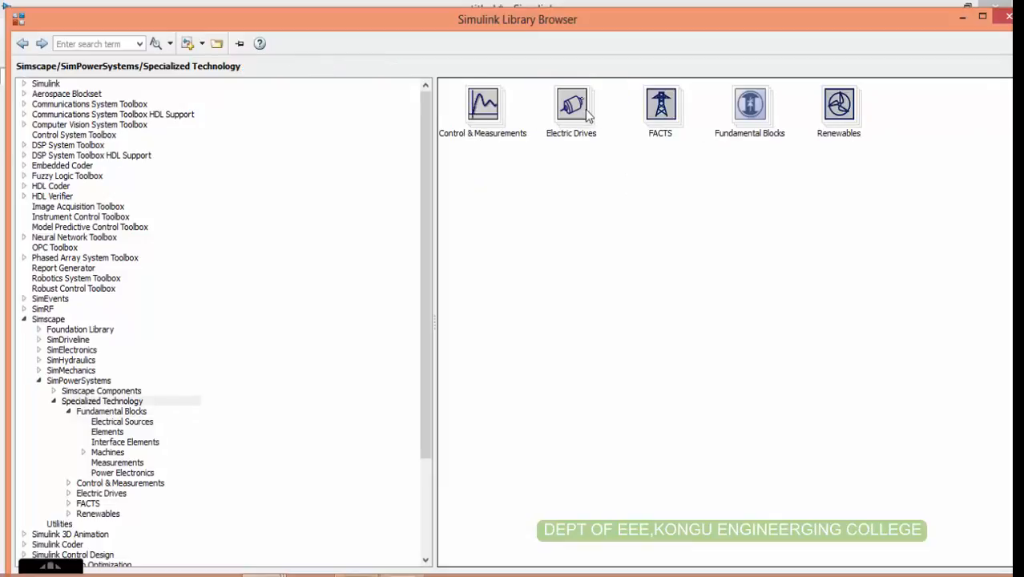
double_click(755, 109)
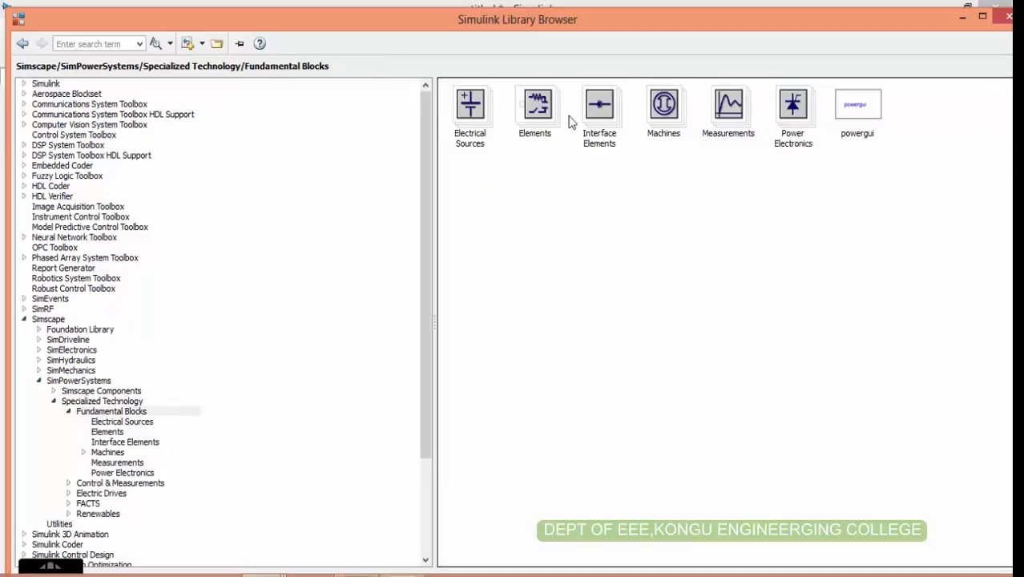
double_click(523, 120)
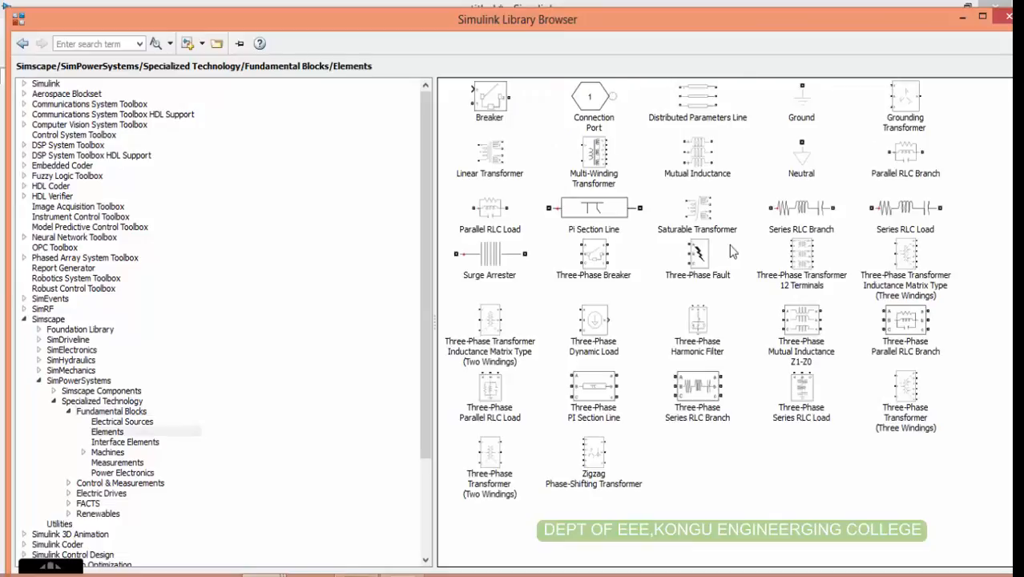
click(784, 218)
right_click(790, 218)
click(798, 220)
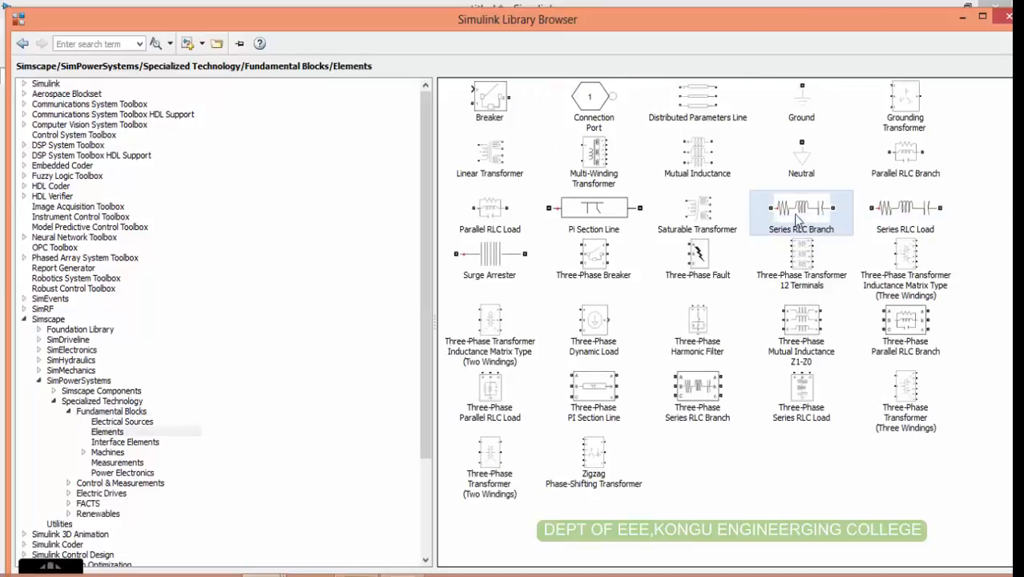
- Add the Current Measurement and Voltage Measurement blocks to the model from the Measurements library
click(22, 43)
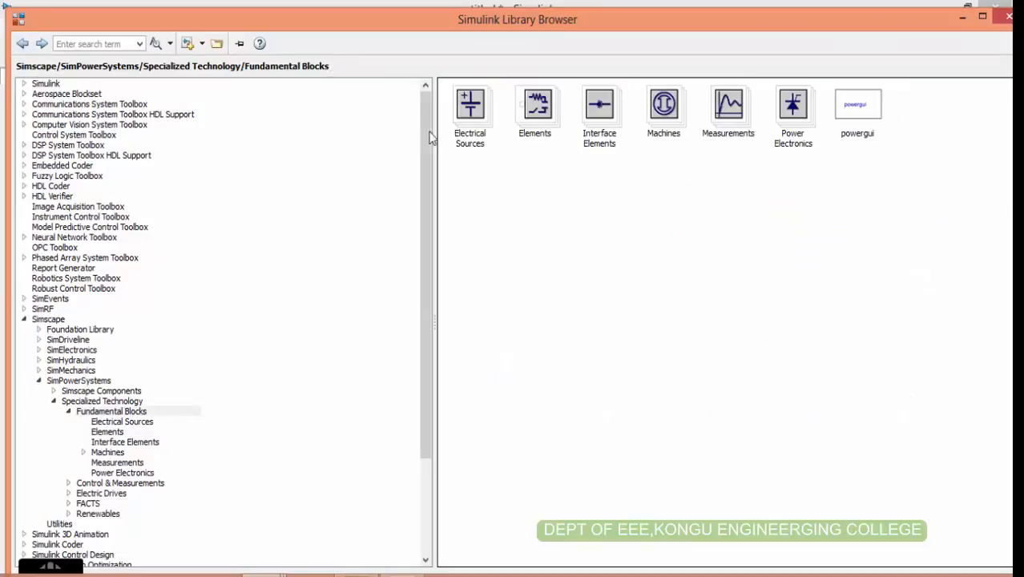
double_click(744, 108)
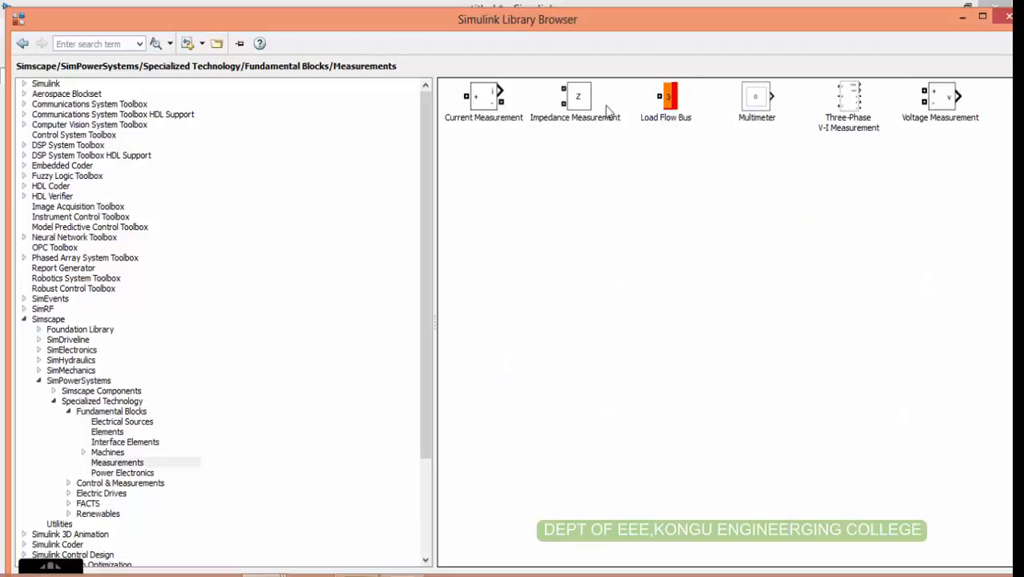
click(521, 117)
right_click(523, 118)
click(577, 120)
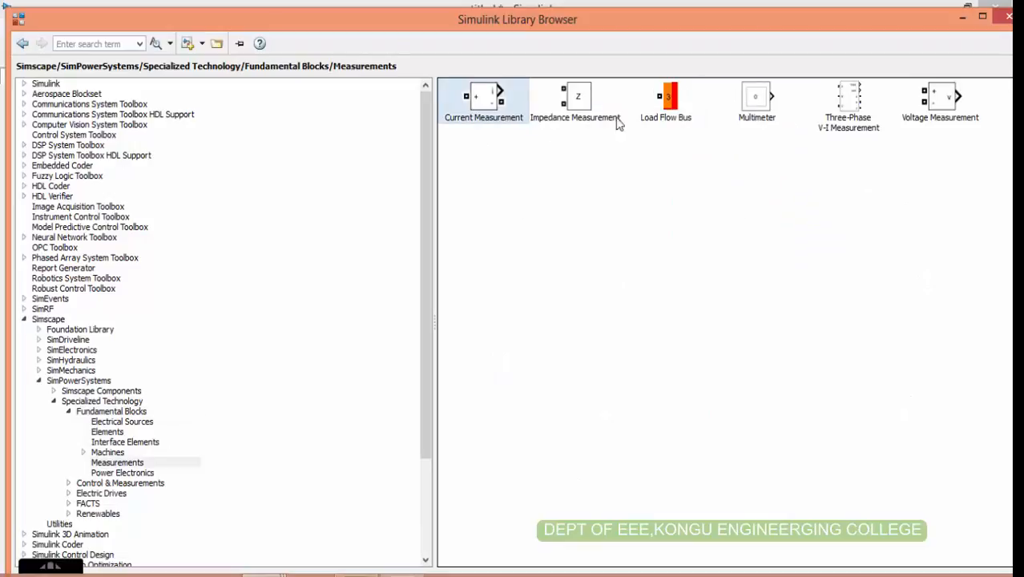
click(945, 119)
right_click(958, 120)
click(961, 130)
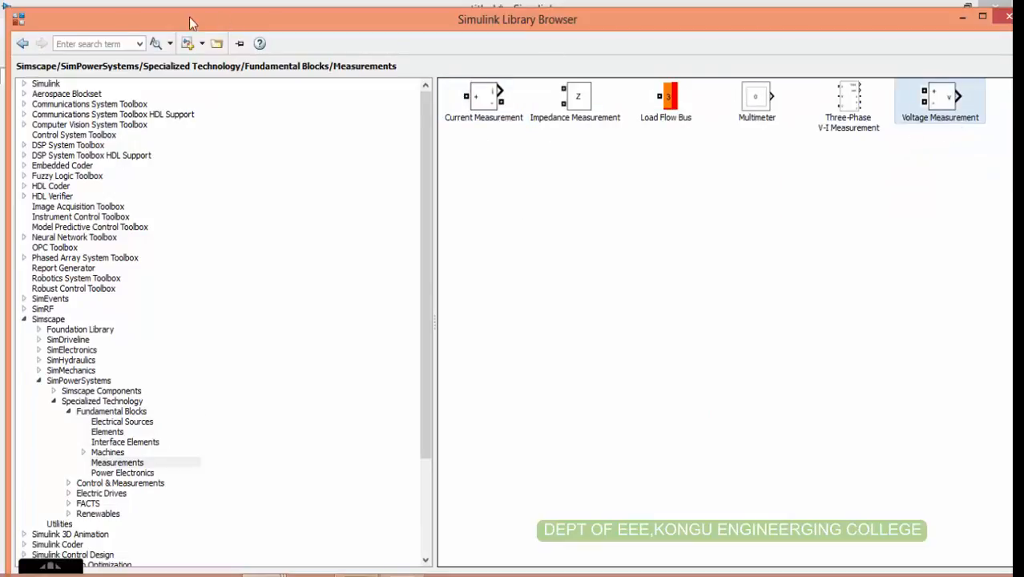
- Add the powergui block and the Diode block from the Power Electronics library, and return to the model
click(23, 44)
right_click(872, 128)
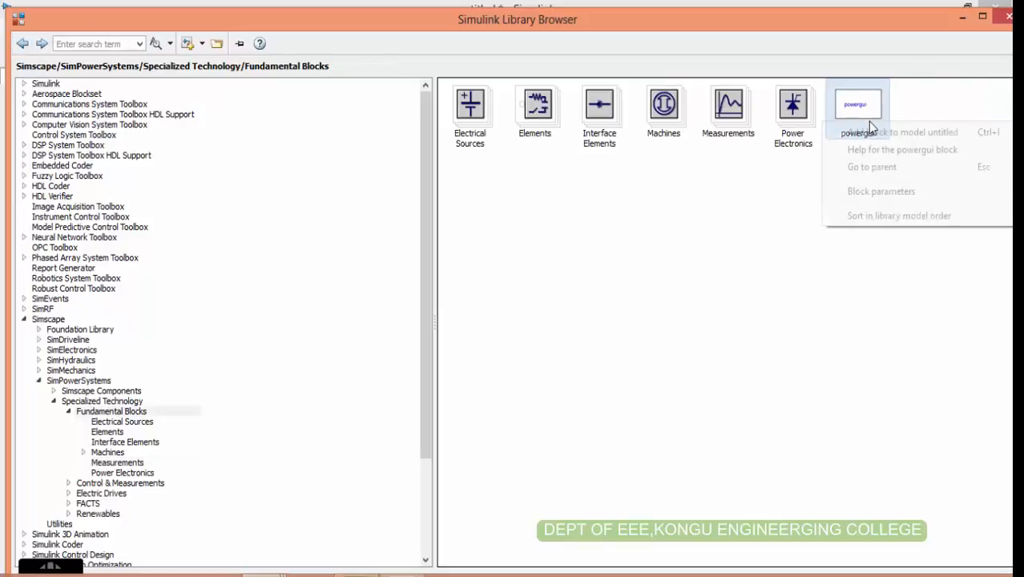
click(867, 130)
double_click(792, 112)
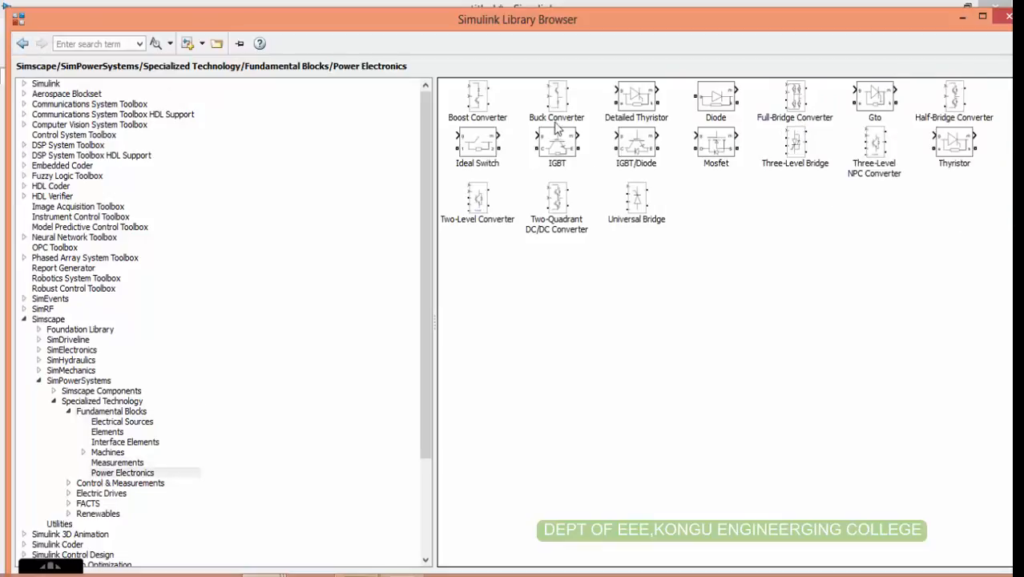
right_click(716, 109)
click(728, 115)
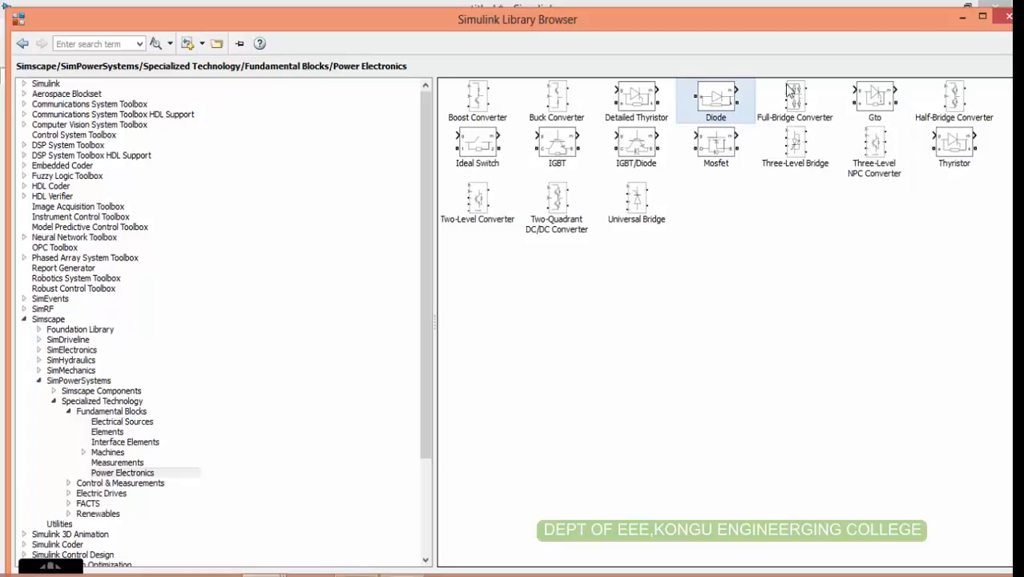
click(962, 16)
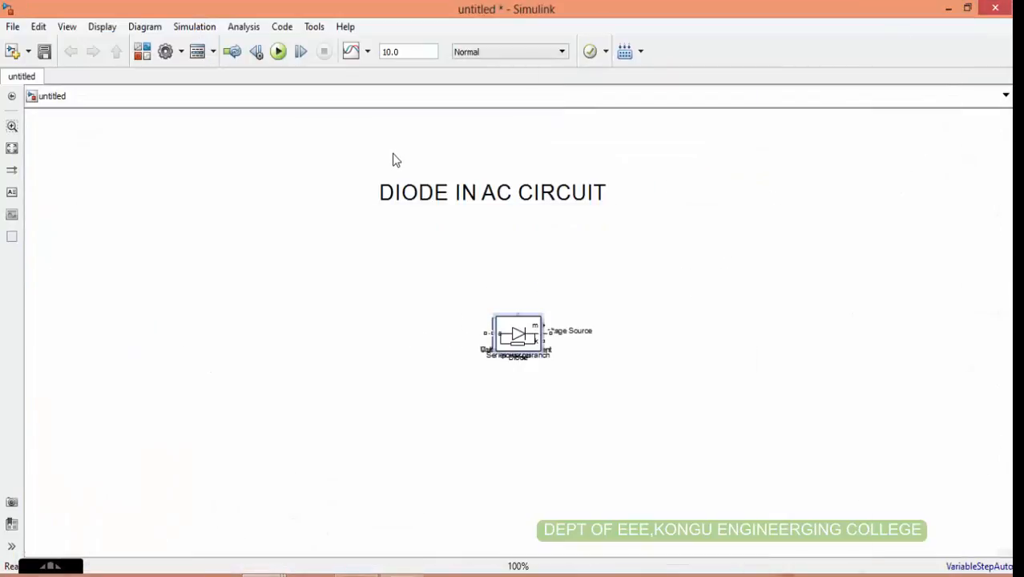
- Search the Simulink library for SCOPE and add the Scope block from Commonly Used Blocks to the model
click(273, 571)
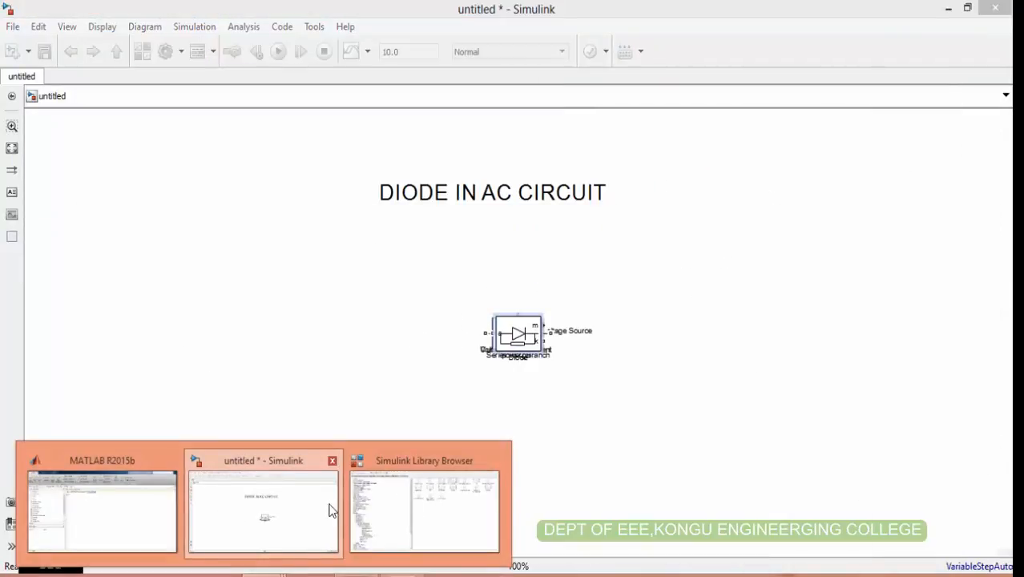
click(375, 462)
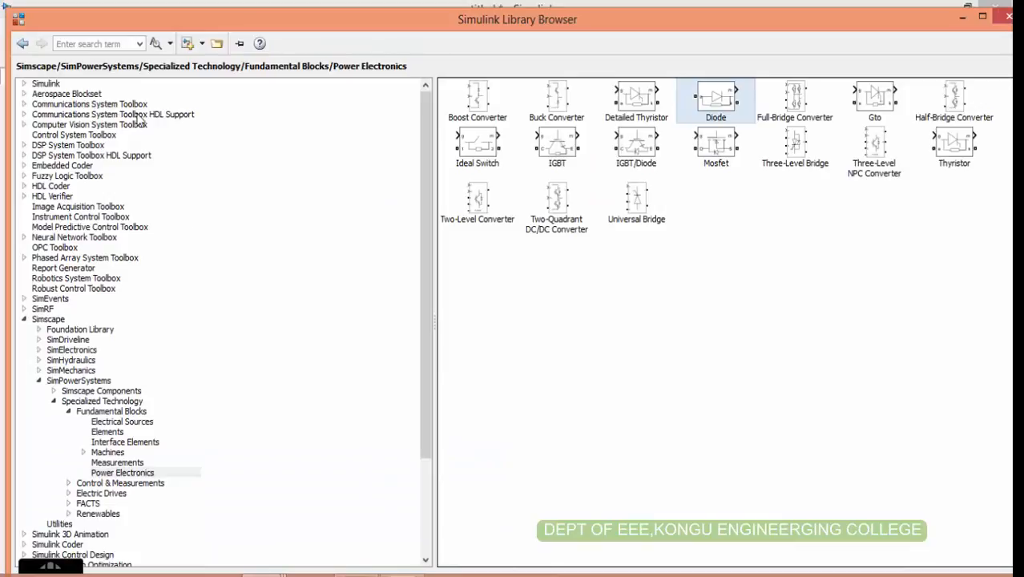
click(126, 43)
text(S)
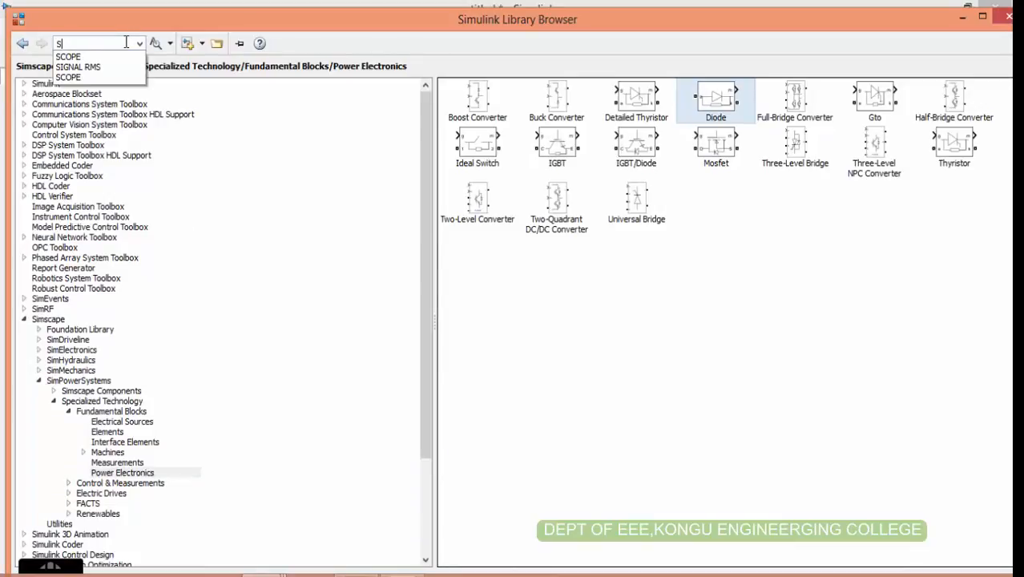
text(COPE)
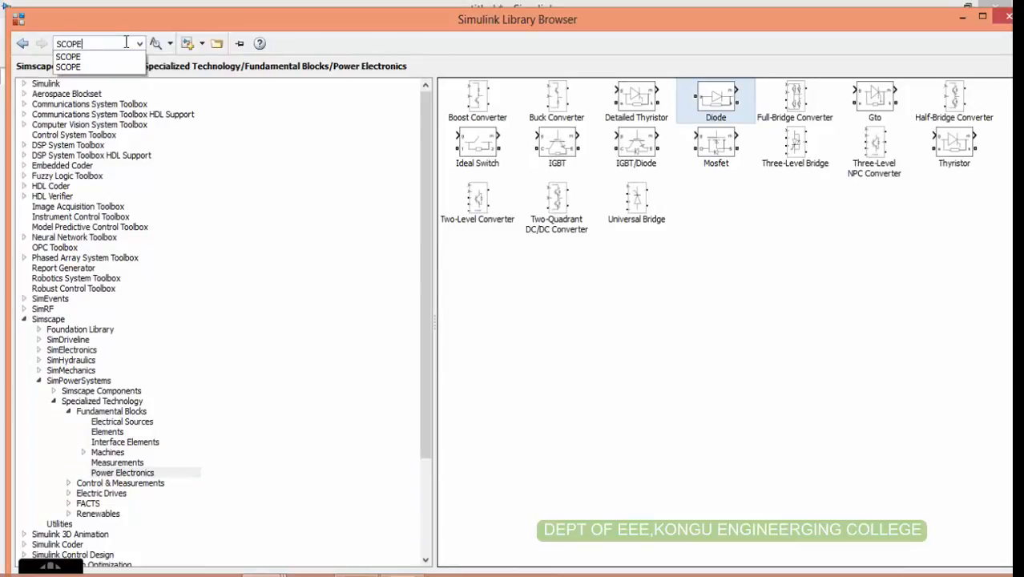
click(155, 43)
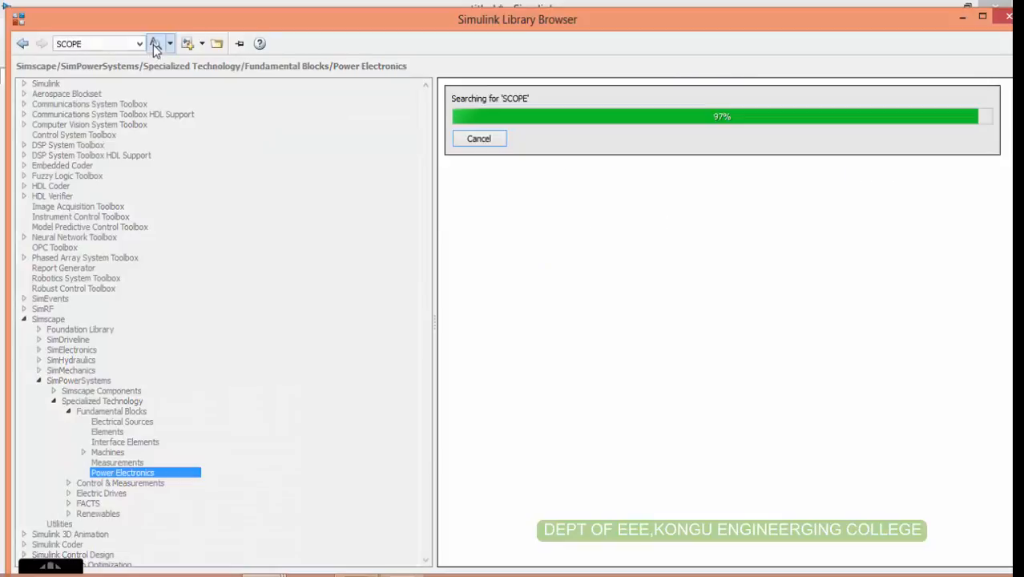
right_click(517, 128)
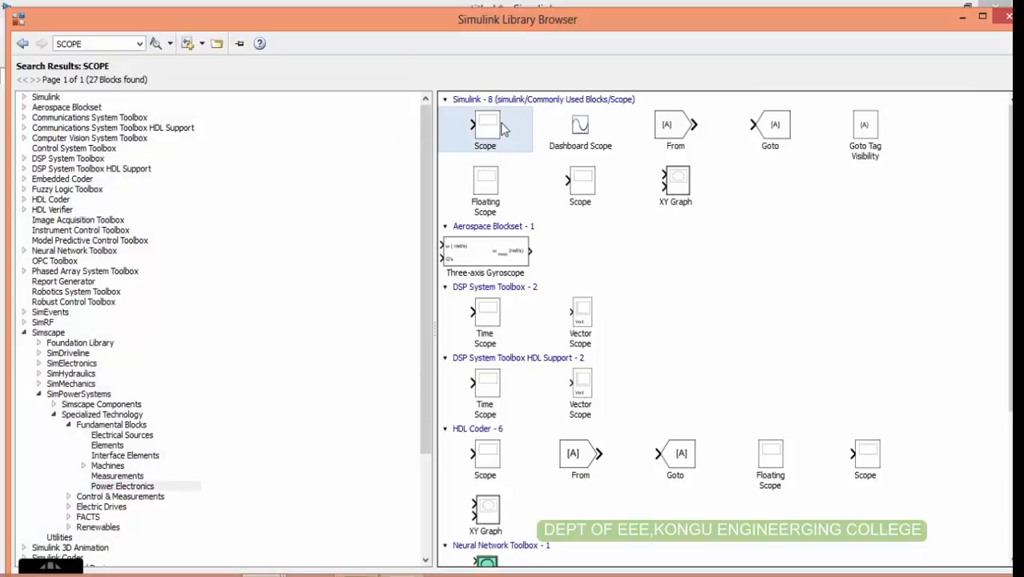
click(521, 134)
- Search the library for DISPLAY and add the Display block from the Simulink Sinks to the model
double_click(112, 48)
text(DISPLAY)
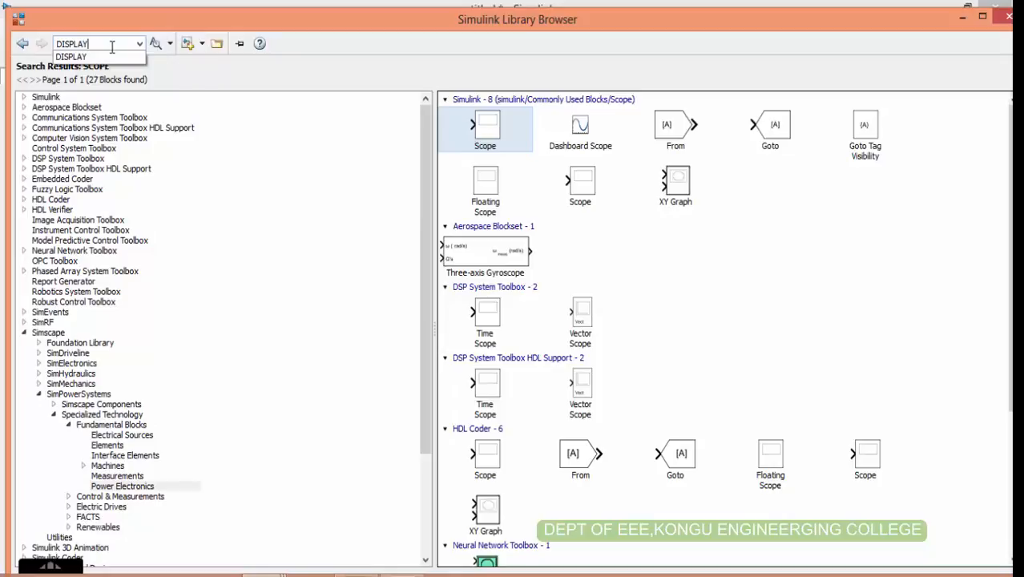
key(Return)
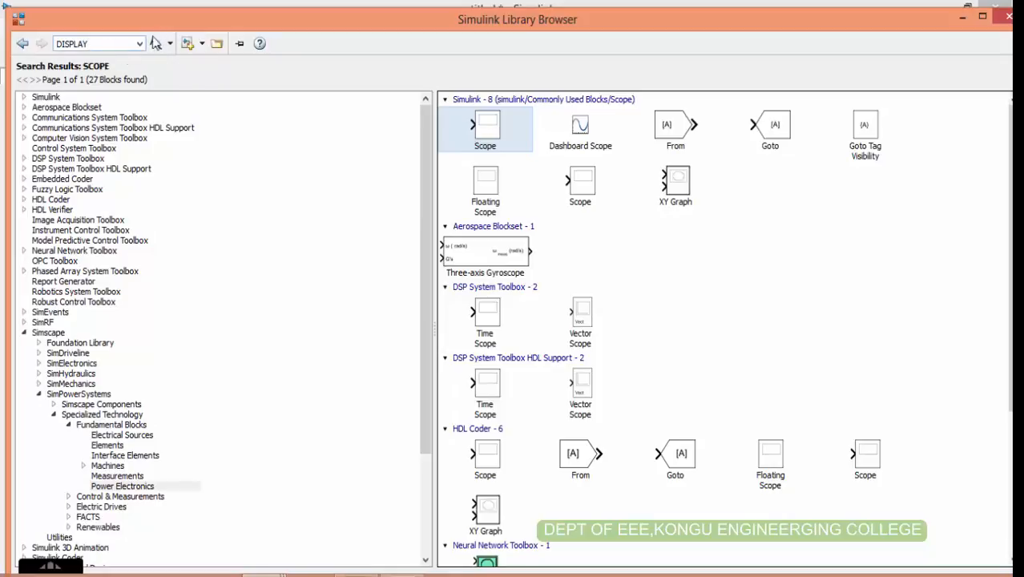
click(156, 43)
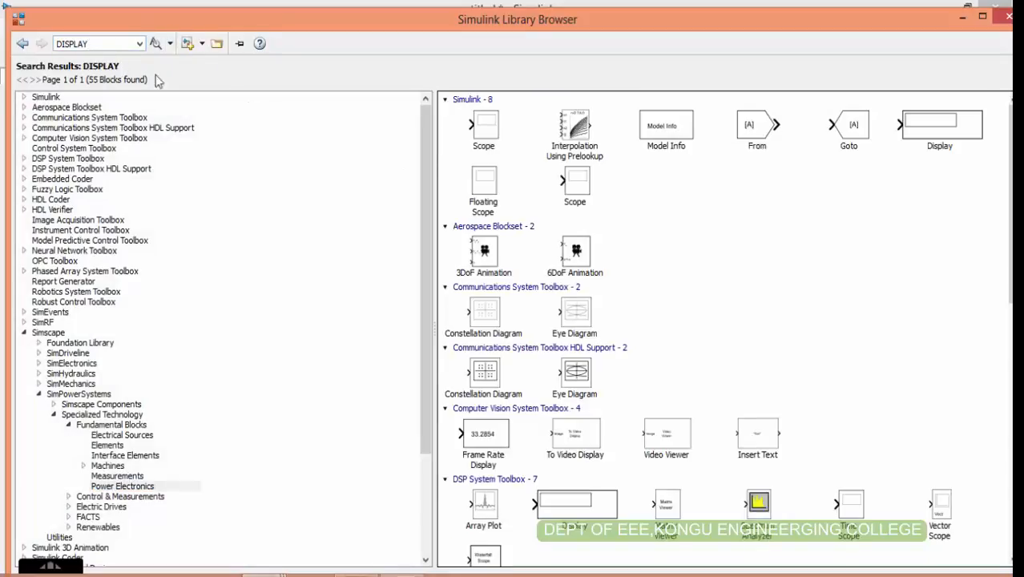
click(931, 146)
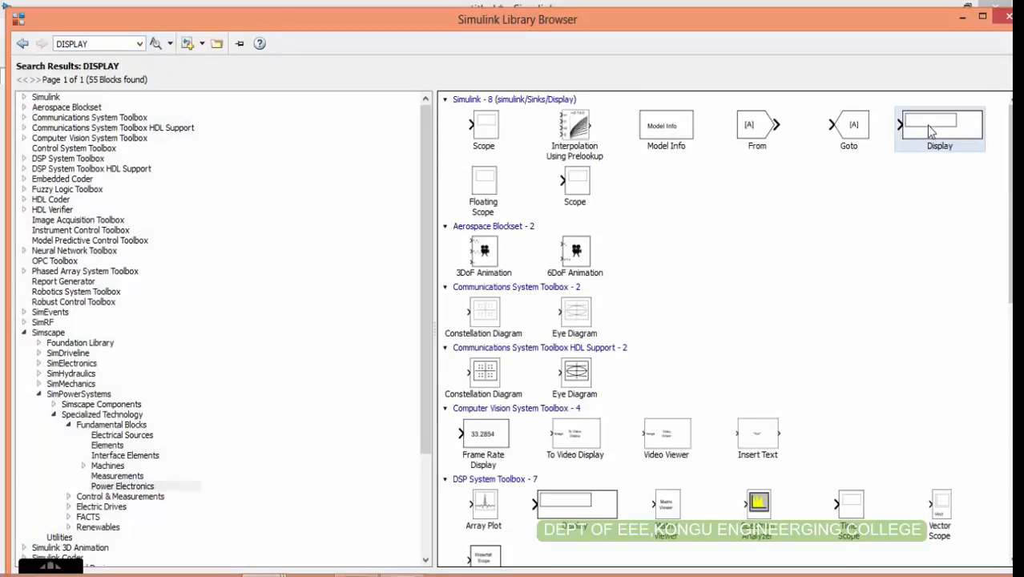
right_click(929, 132)
click(877, 136)
- Add the RMS block from the Measurements library of Control & Measurements, and return to the model
click(120, 477)
click(122, 483)
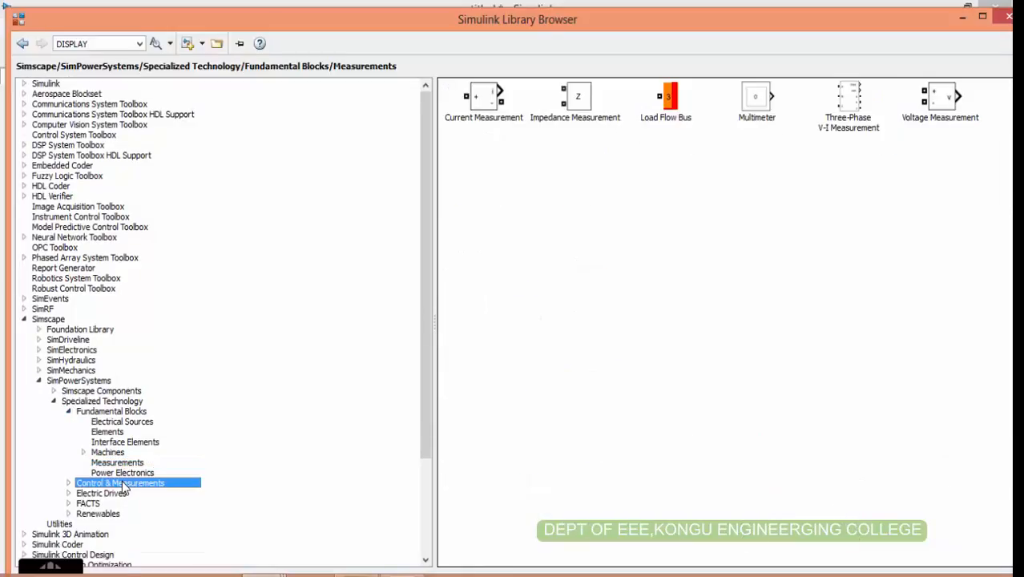
double_click(719, 121)
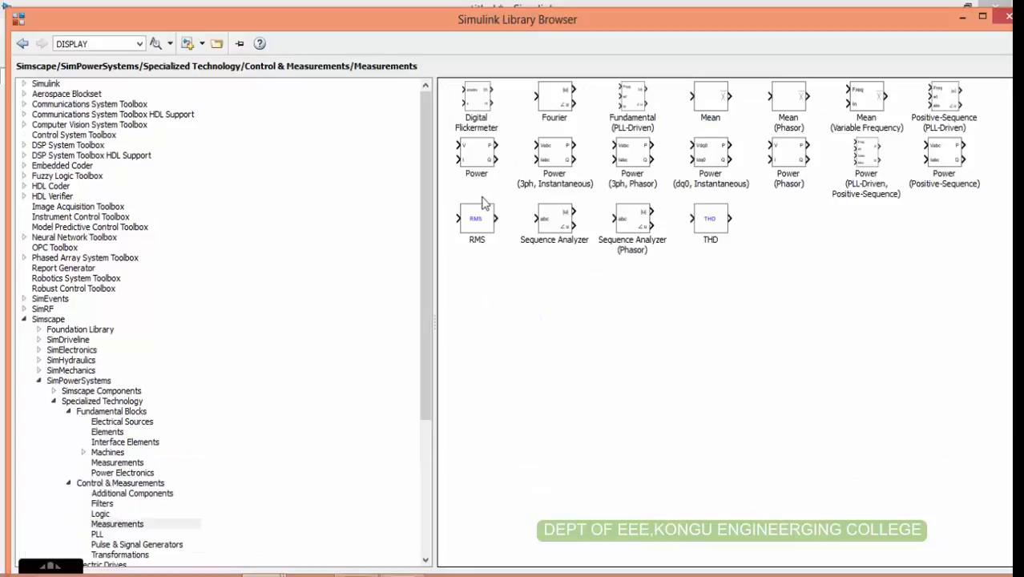
right_click(475, 210)
click(501, 215)
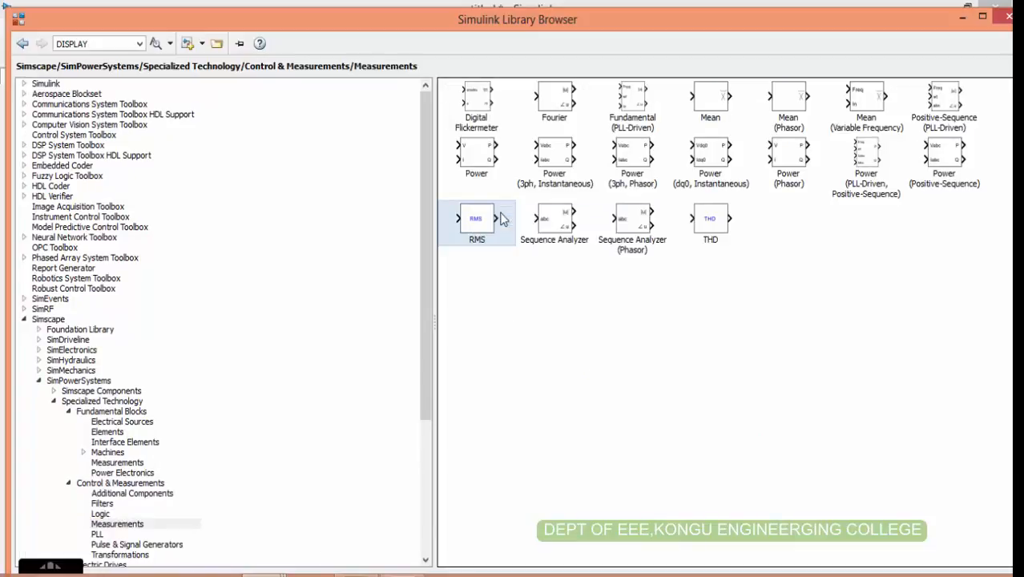
click(962, 15)
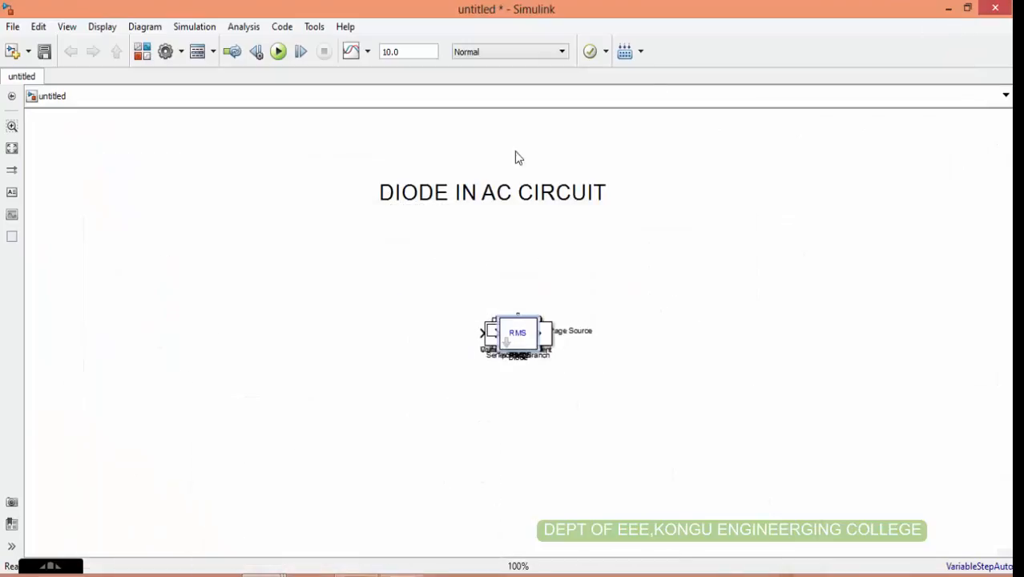
- Separate the RMS, Display, Scope, Diode and powergui blocks from the overlapping stack, spreading them around the canvas
drag(539, 324, 789, 209)
click(533, 337)
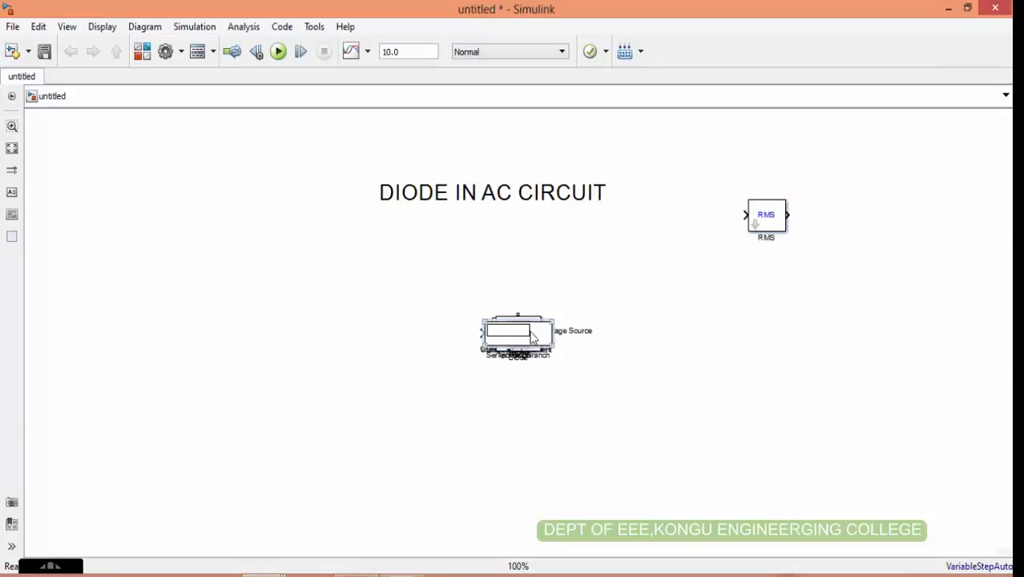
drag(533, 337, 816, 269)
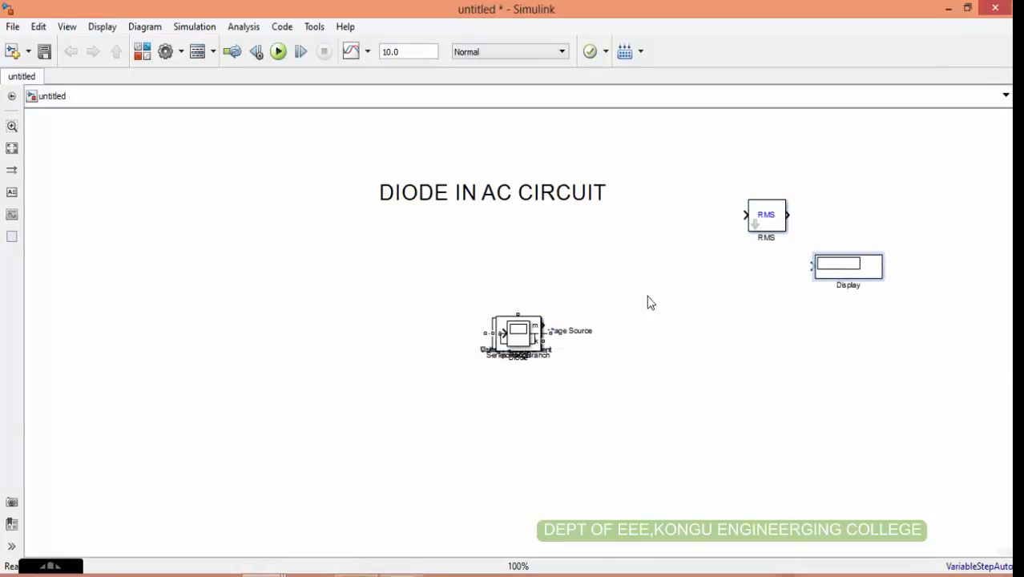
drag(519, 340, 567, 228)
click(519, 340)
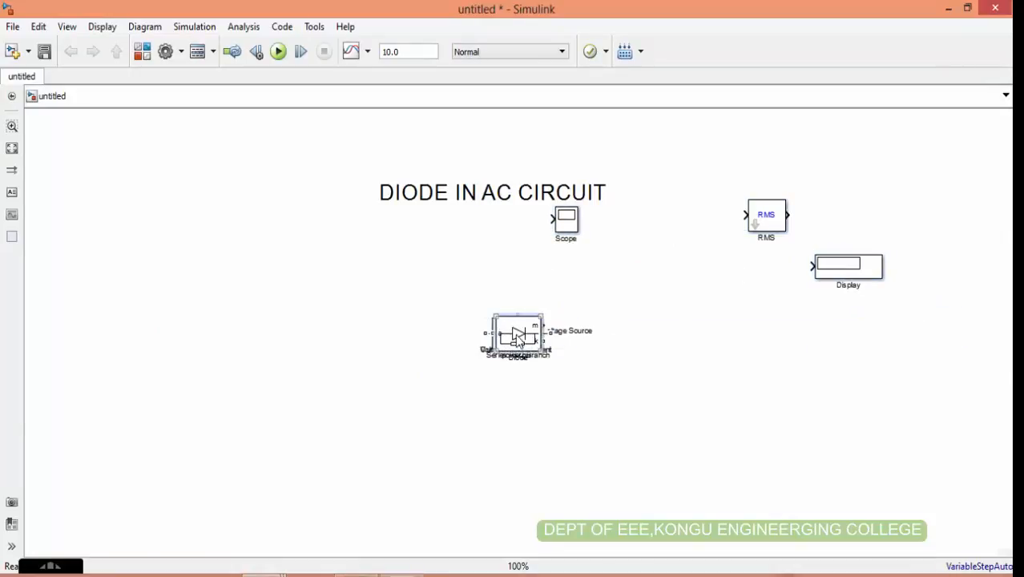
drag(519, 340, 406, 257)
click(520, 338)
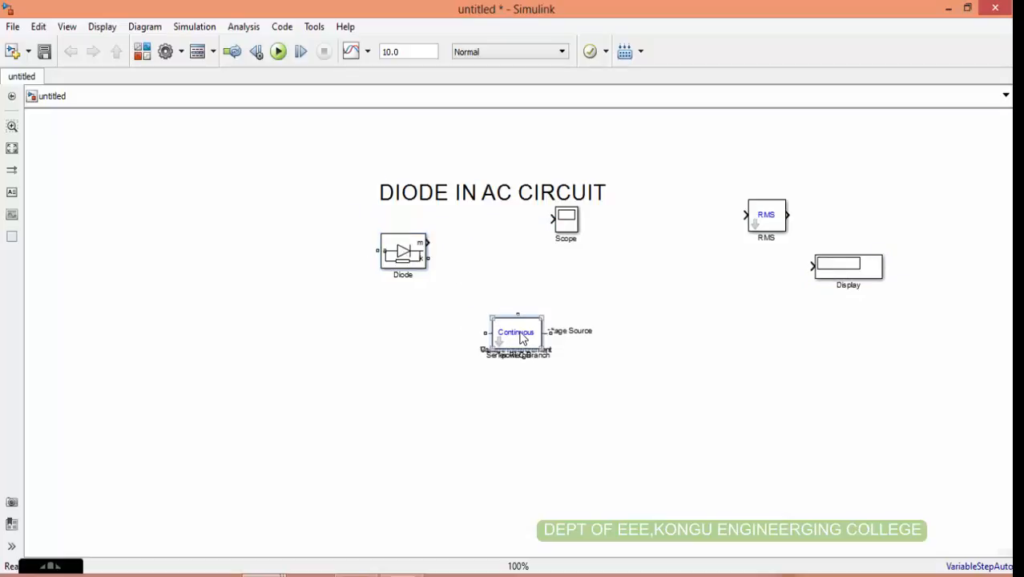
drag(521, 339, 933, 151)
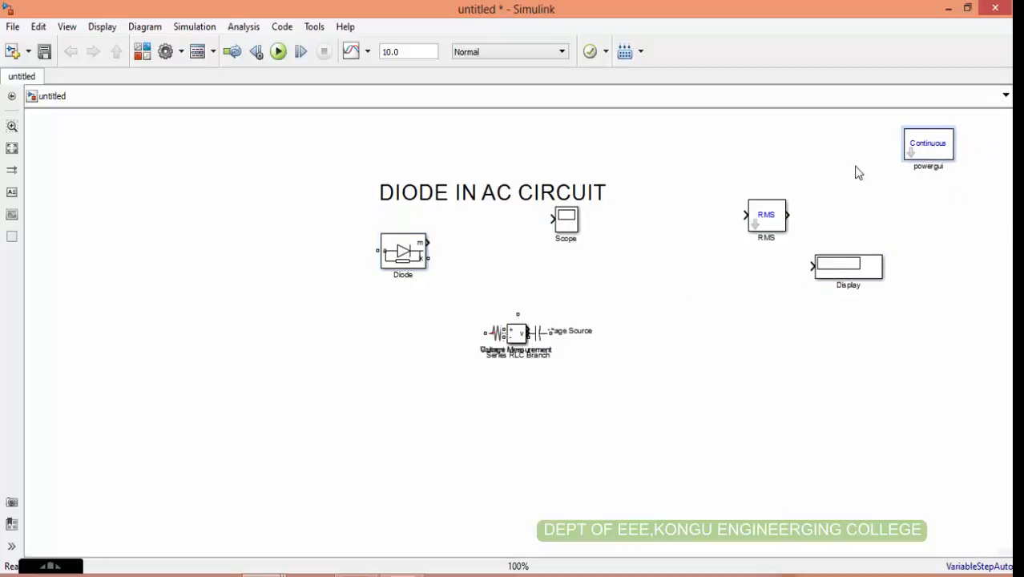
- Separate the remaining stacked blocks, moving Voltage Measurement and Series RLC Branch to the lower right, Current Measurement and AC Voltage Source to the left
drag(515, 334, 781, 402)
click(517, 335)
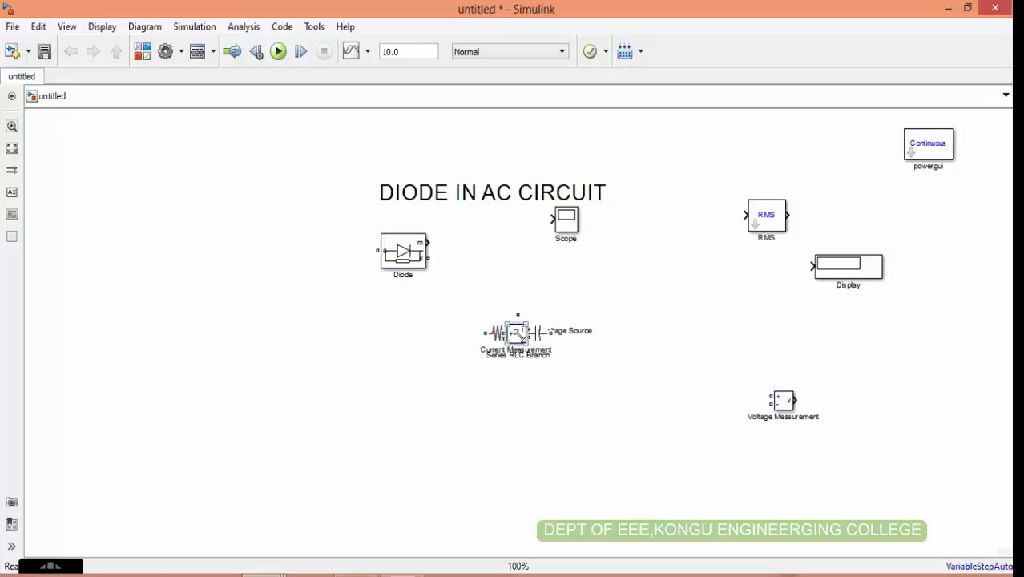
drag(518, 335, 218, 270)
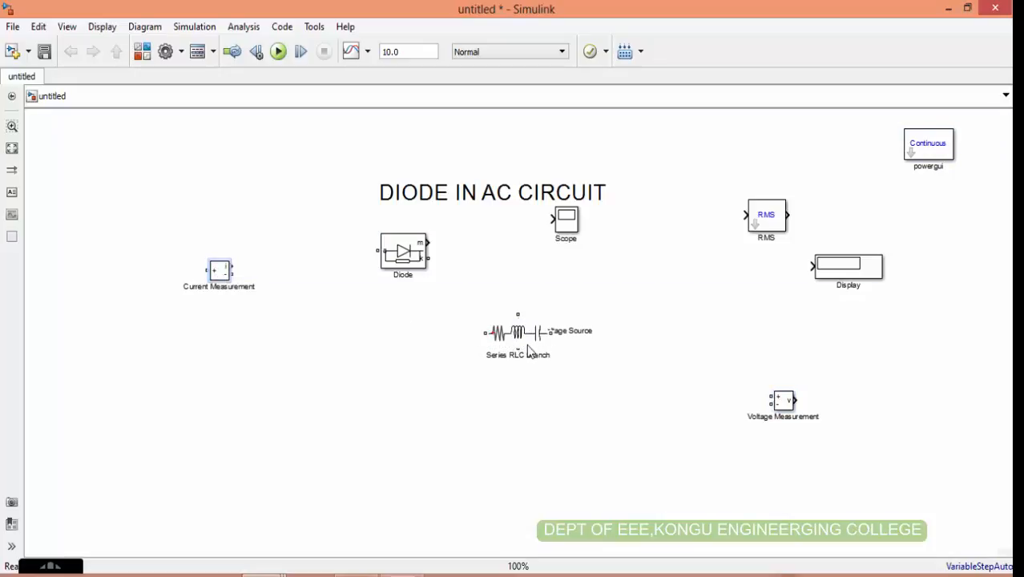
drag(525, 341, 685, 479)
click(551, 337)
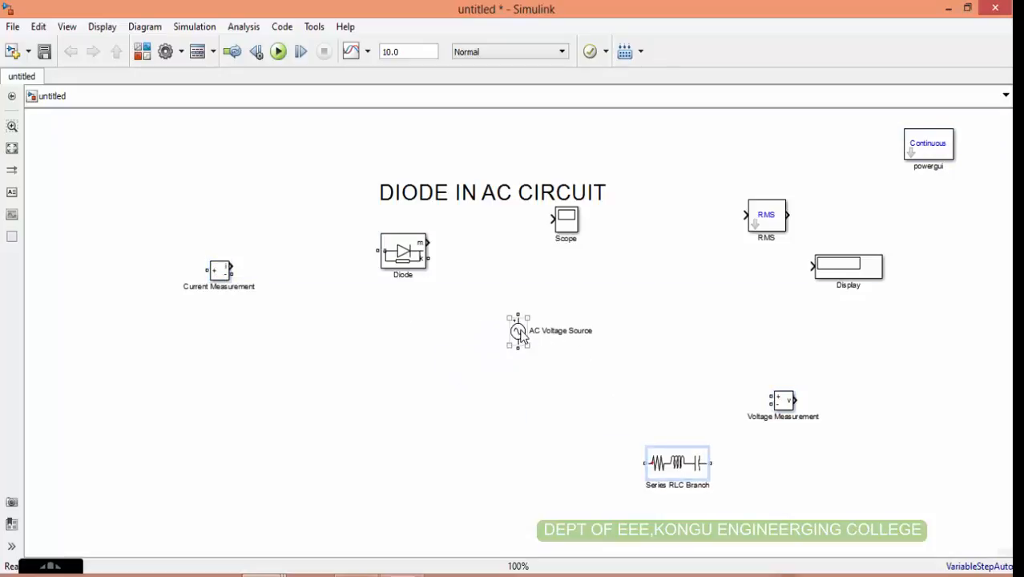
drag(520, 336, 96, 348)
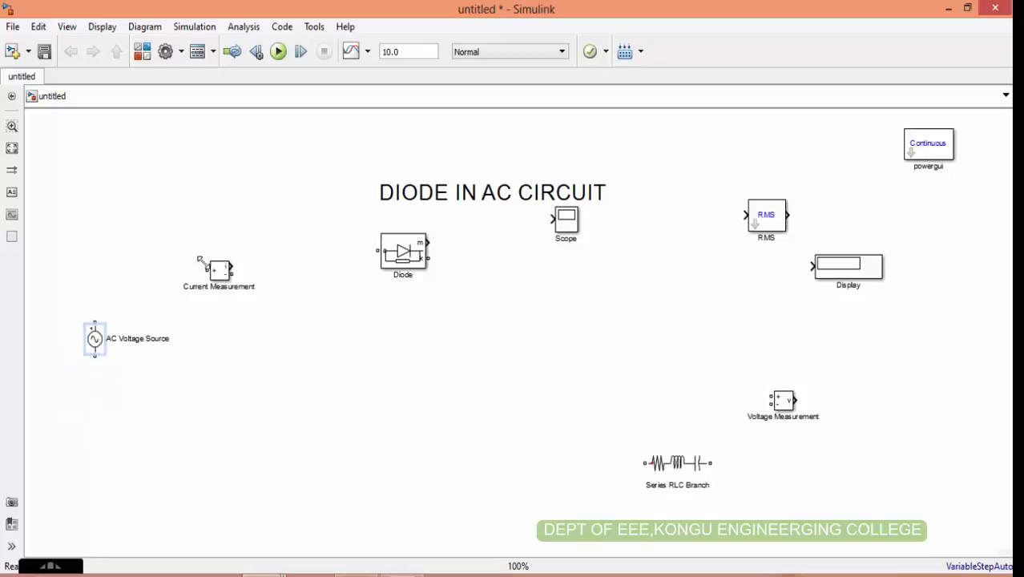
- Line up the Current Measurement and Diode blocks beside the source, and place the Series RLC Branch after the diode, rotated to vertical
drag(222, 272, 210, 284)
drag(405, 261, 340, 293)
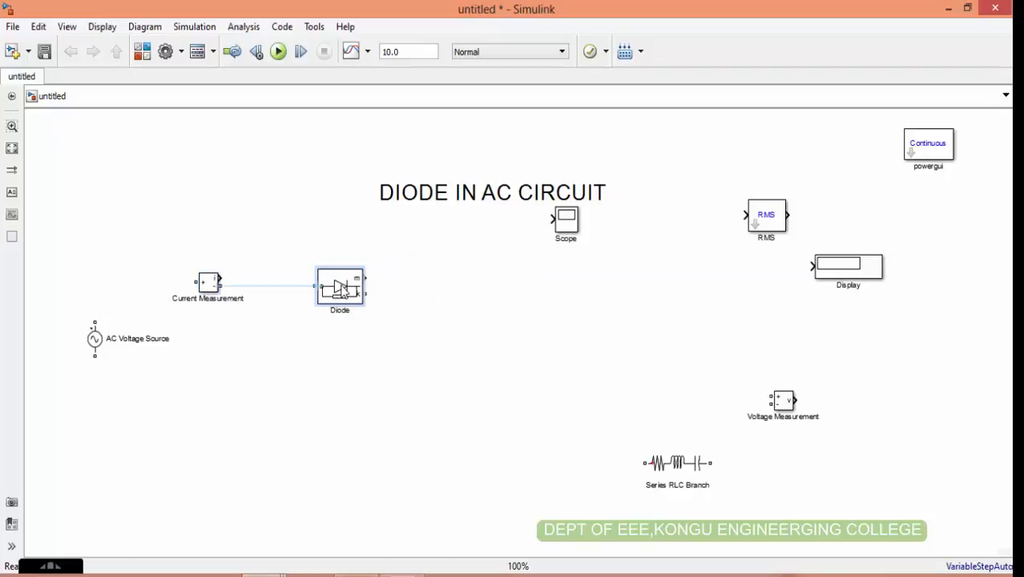
click(675, 455)
drag(676, 455, 519, 354)
key(ctrl+r)
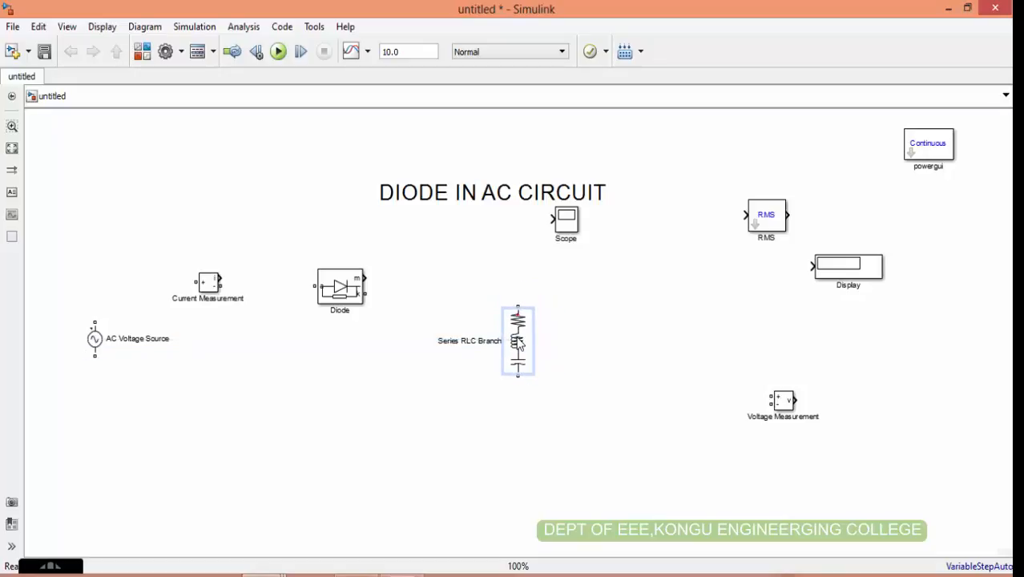
- Enlarge the Diode and wire the AC source, Current Measurement, Diode and Series RLC Branch into a closed series loop
click(95, 318)
drag(95, 318, 201, 289)
click(213, 287)
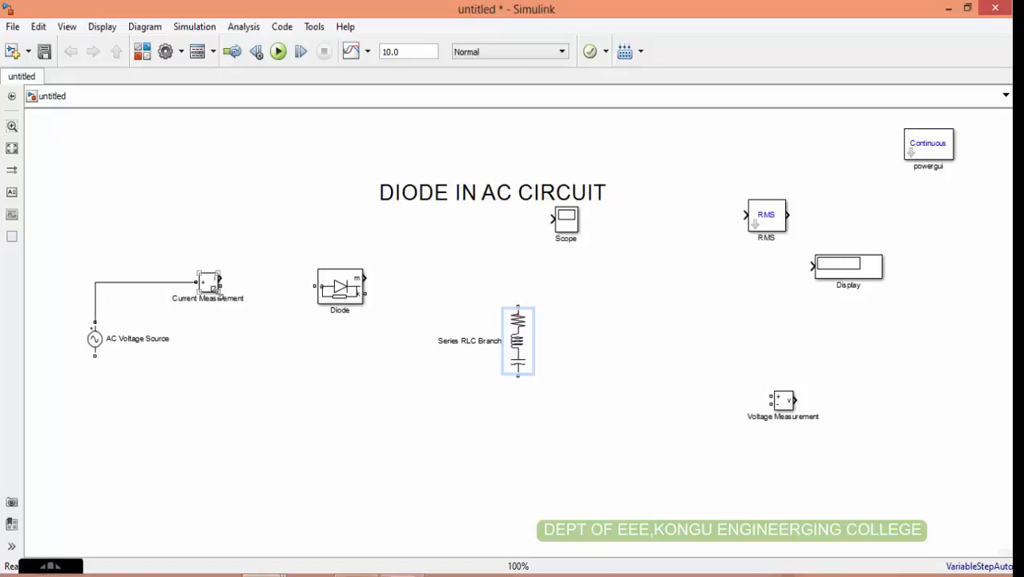
drag(220, 283, 518, 305)
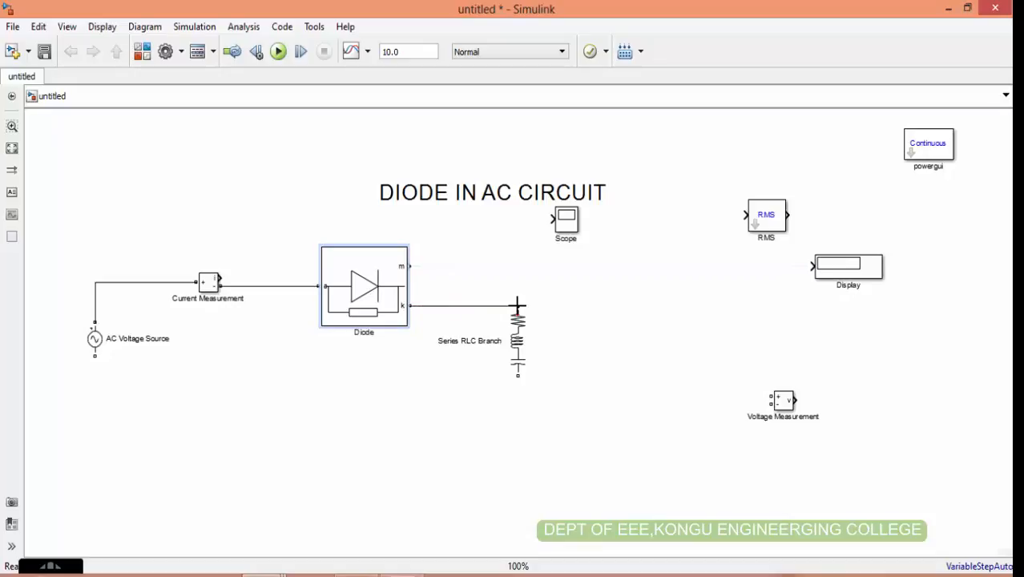
drag(518, 373, 95, 356)
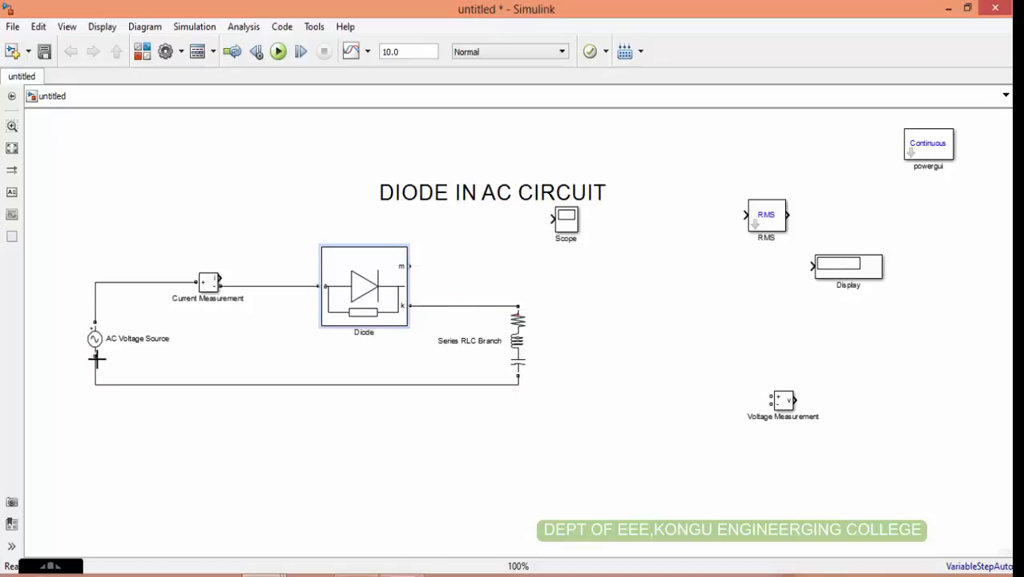
- Set the Series RLC Branch to branch type R with a resistance of 100 ohms
click(517, 323)
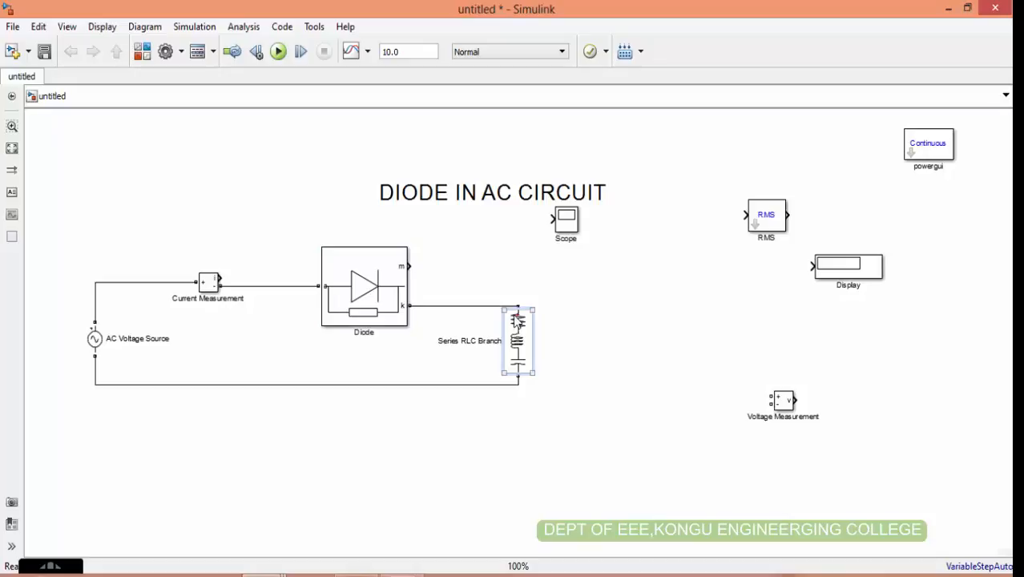
double_click(514, 324)
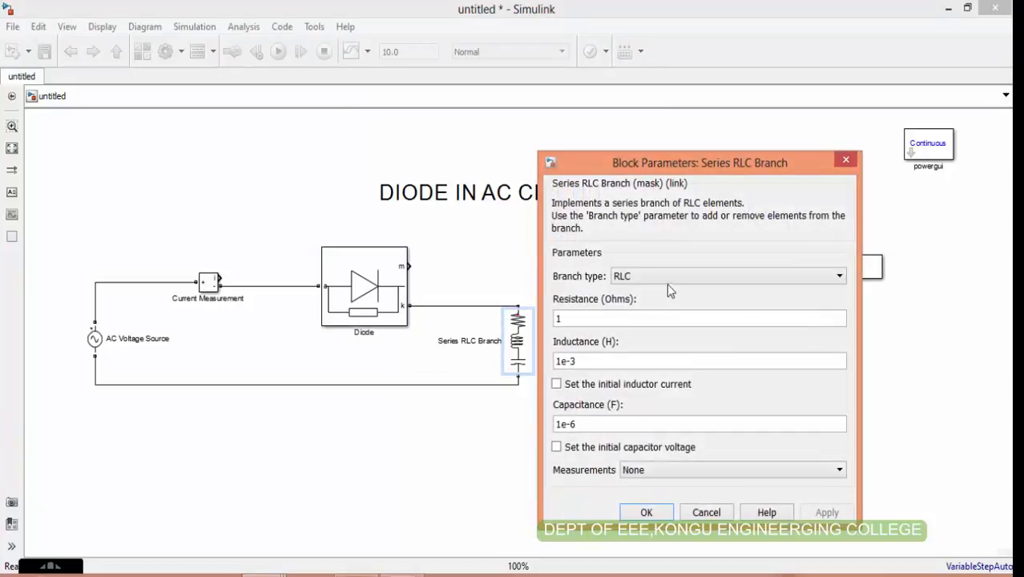
click(667, 279)
click(637, 306)
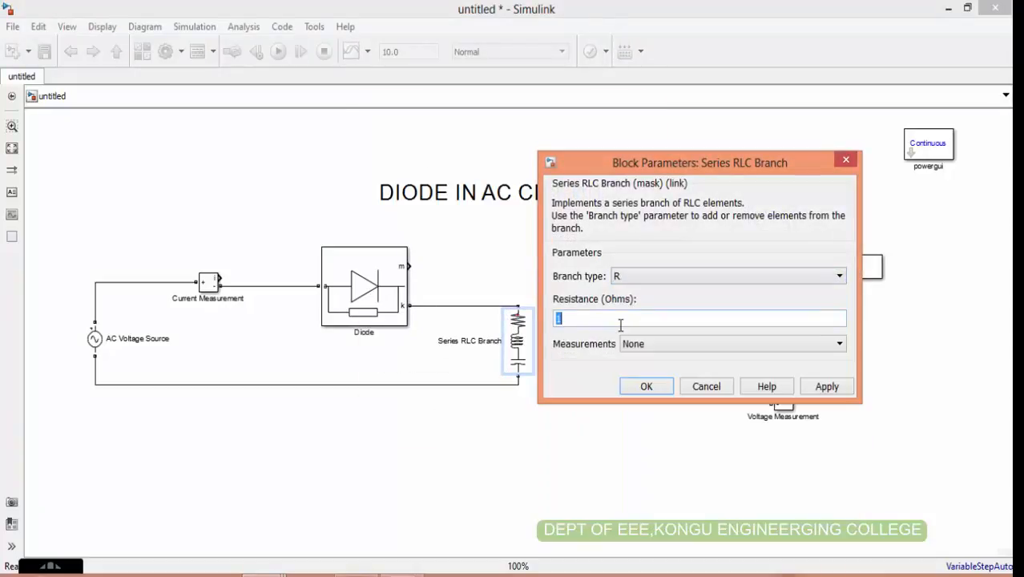
text(100)
click(663, 386)
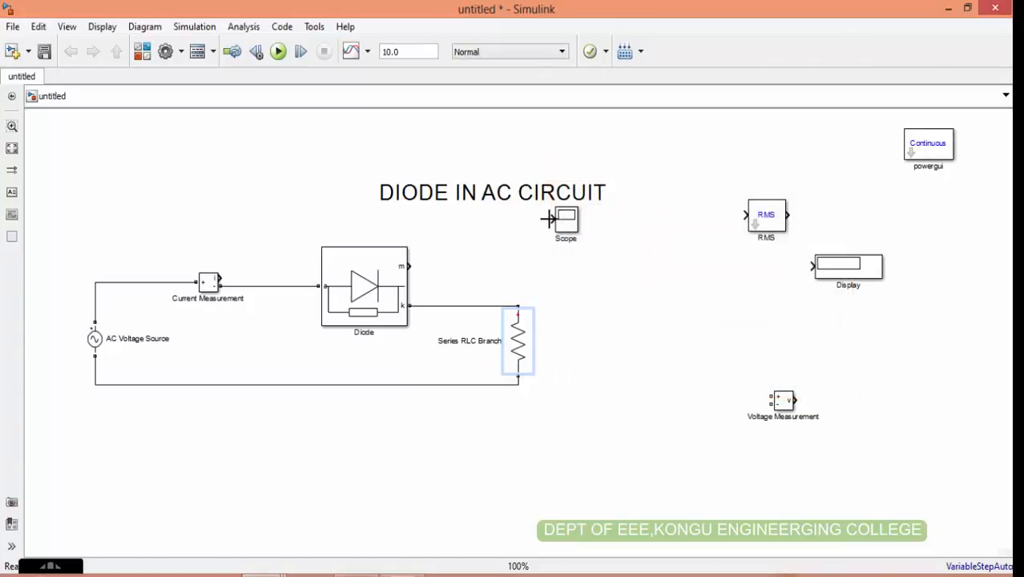
- Make two copies of the Voltage Measurement block, placing one beside the resistor and the original below the AC source
drag(782, 400, 152, 443)
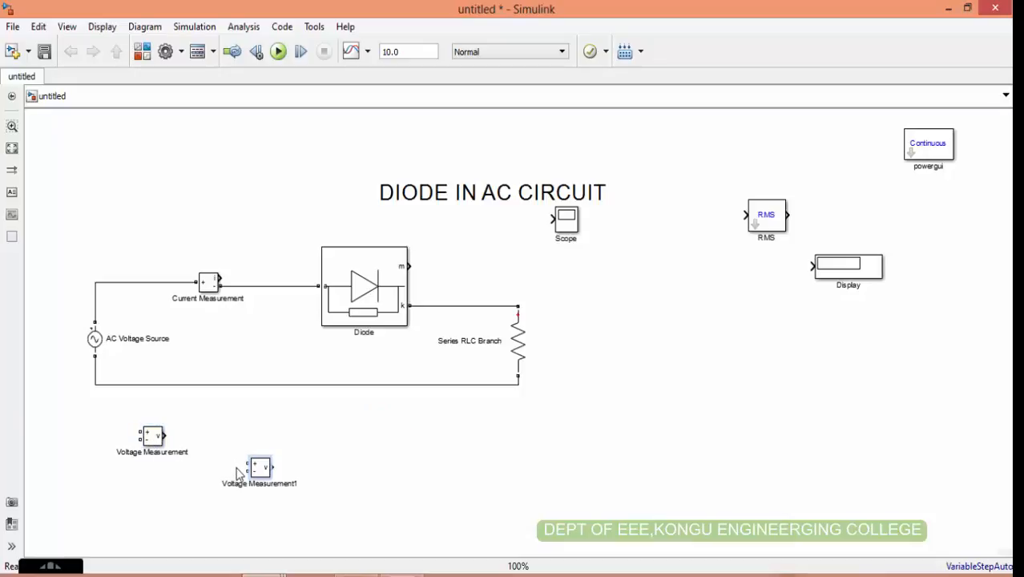
drag(259, 475, 577, 343)
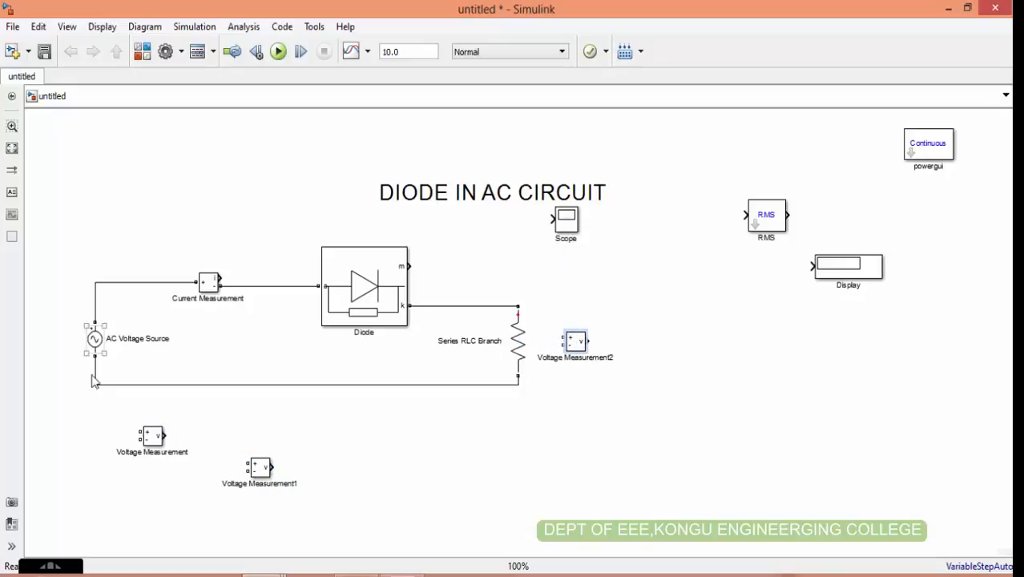
drag(154, 439, 150, 415)
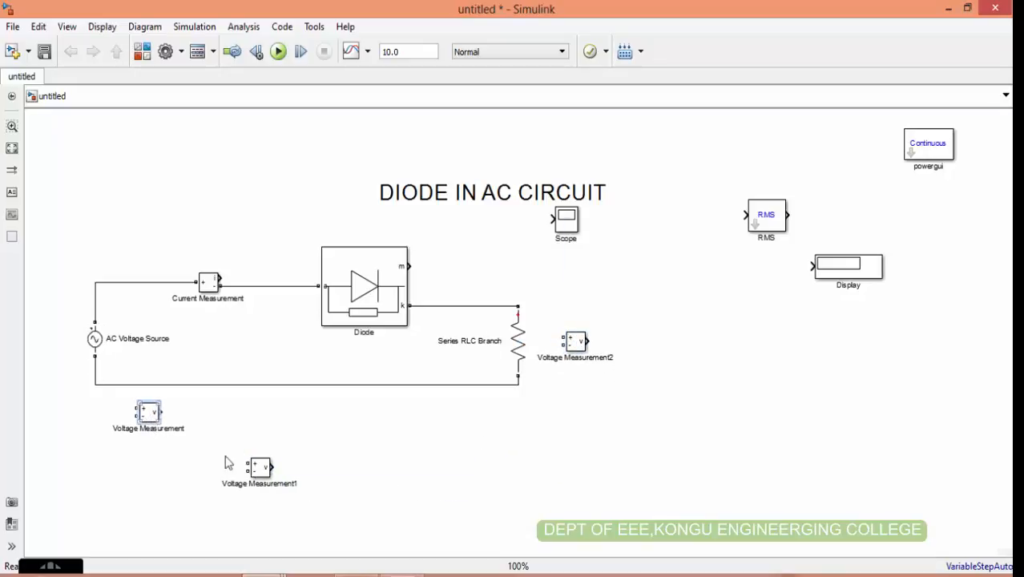
- Enlarge Voltage Measurement1, place it below the Diode and wire its inputs across the Diode
click(259, 468)
mouse_move(272, 479)
mouse_down()
mouse_move(420, 467)
mouse_move(317, 504)
mouse_move(294, 477)
mouse_move(452, 423)
mouse_move(407, 423)
mouse_move(425, 423)
mouse_move(290, 297)
mouse_move(292, 286)
mouse_up()
mouse_move(378, 420)
mouse_down()
mouse_move(434, 327)
mouse_move(434, 305)
mouse_up()
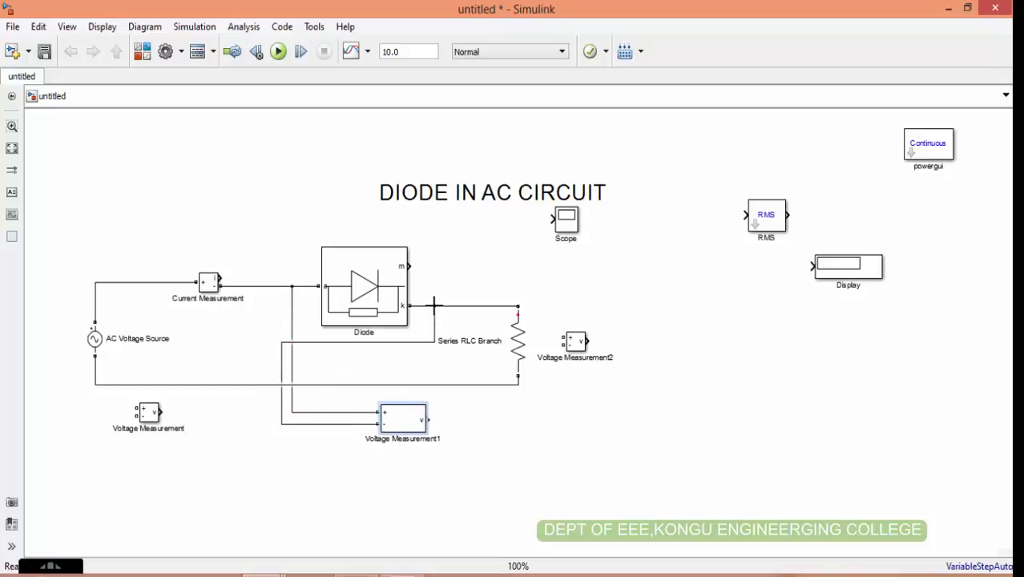
- Wire Voltage Measurement across the AC Voltage Source and Voltage Measurement2 across the Series RLC Branch
drag(136, 407, 92, 301)
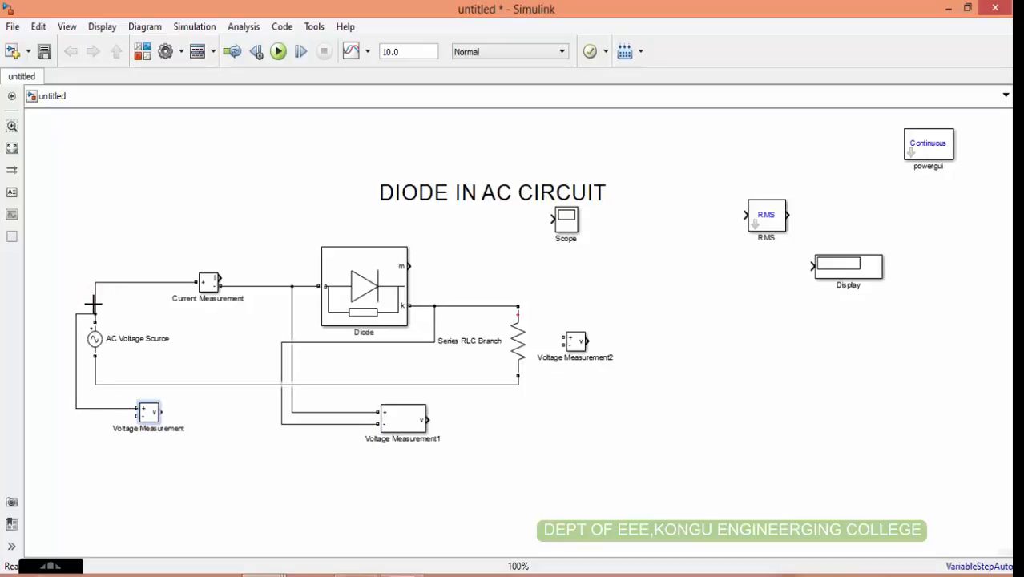
drag(138, 414, 94, 369)
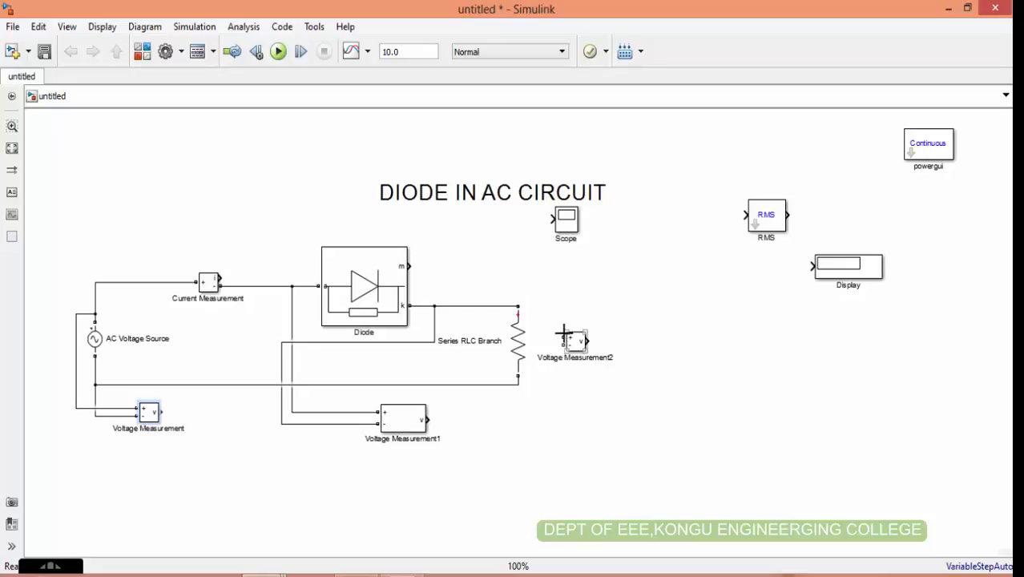
drag(564, 337, 510, 306)
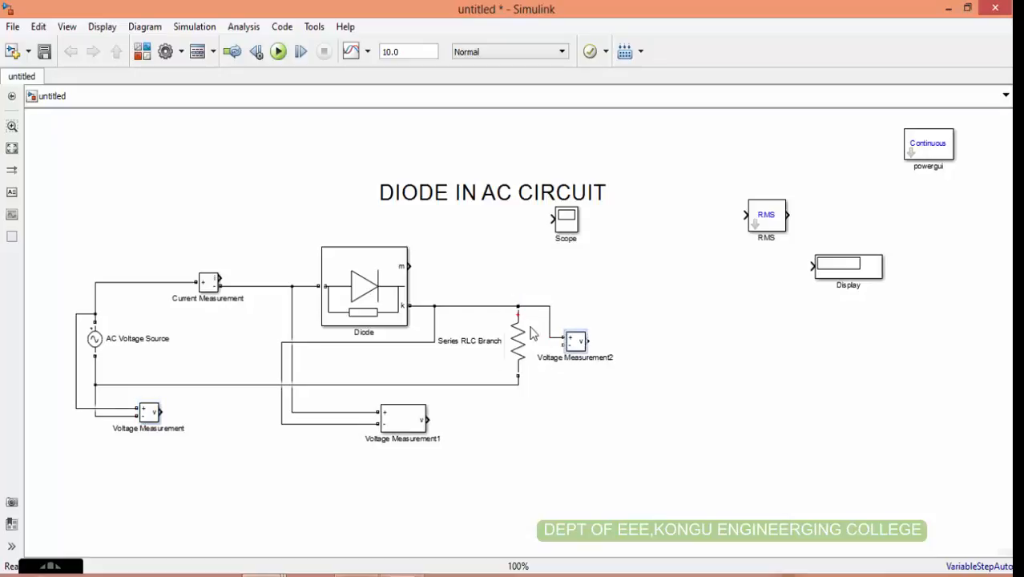
drag(565, 345, 510, 384)
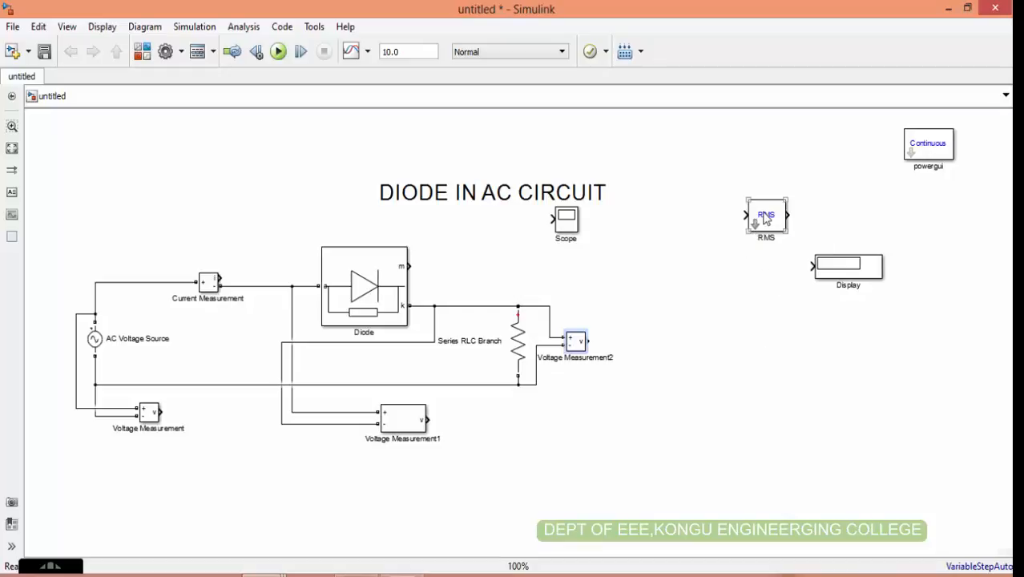
- Make two copies of the RMS block and place one RMS block beside each of the three voltage measurements
drag(760, 223, 577, 422)
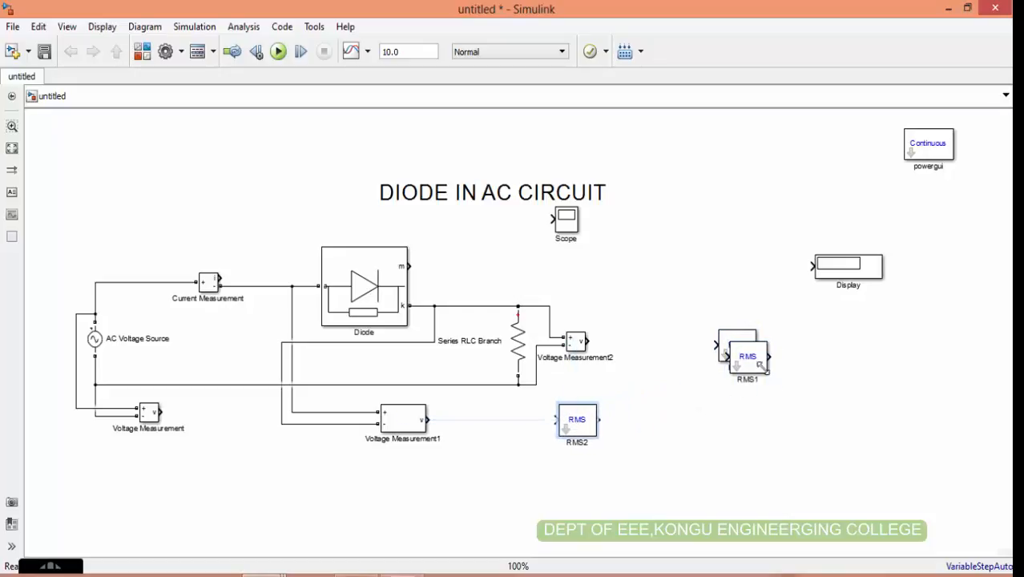
drag(760, 365, 250, 417)
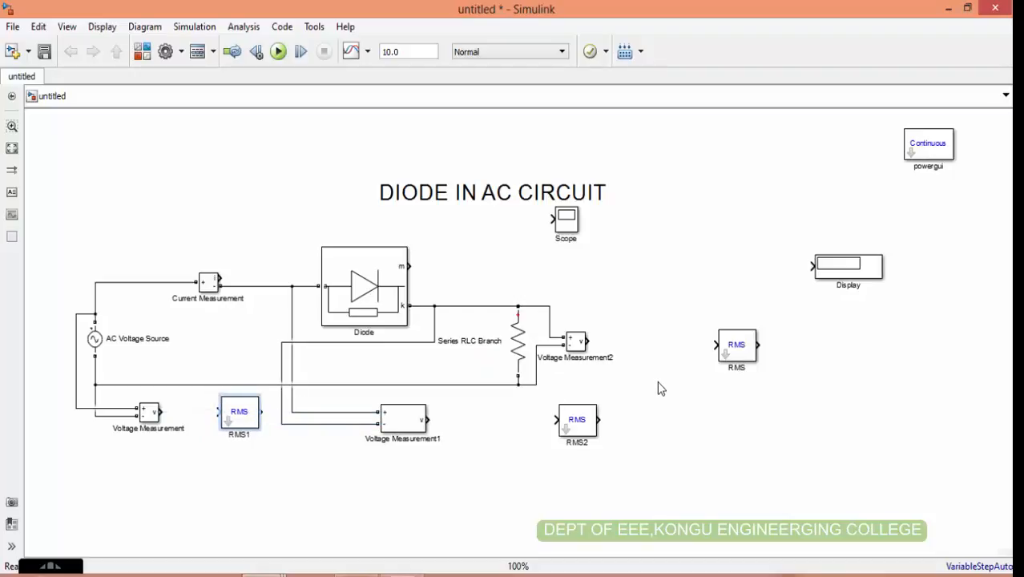
drag(742, 353, 727, 350)
- Copy the Display twice, move RMS1 and RMS2 below their voltage measurements, and place one Display after each RMS block
click(861, 277)
drag(860, 277, 776, 404)
drag(825, 349, 287, 509)
click(230, 439)
drag(231, 443, 227, 527)
drag(575, 433, 516, 512)
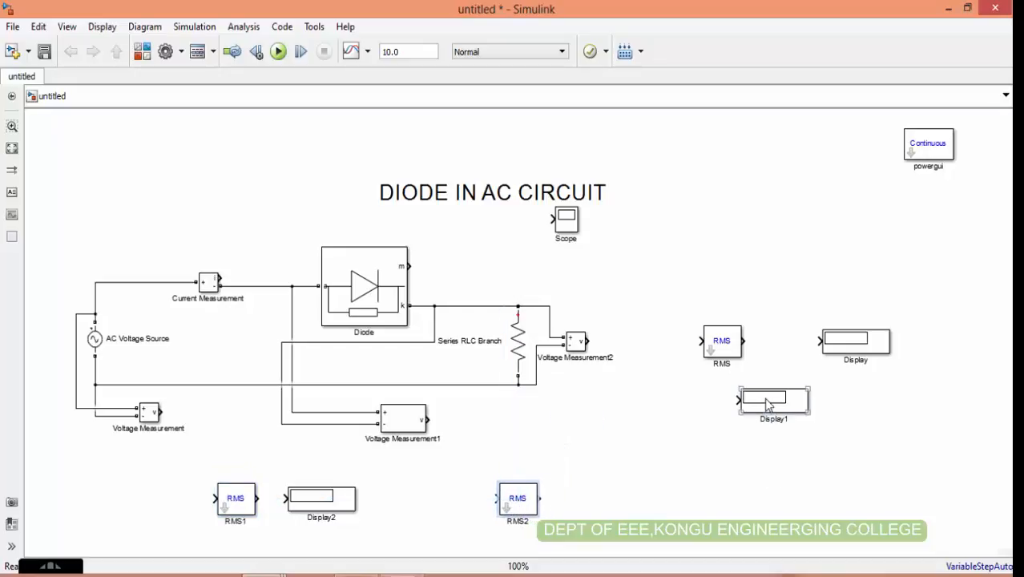
drag(763, 399, 619, 498)
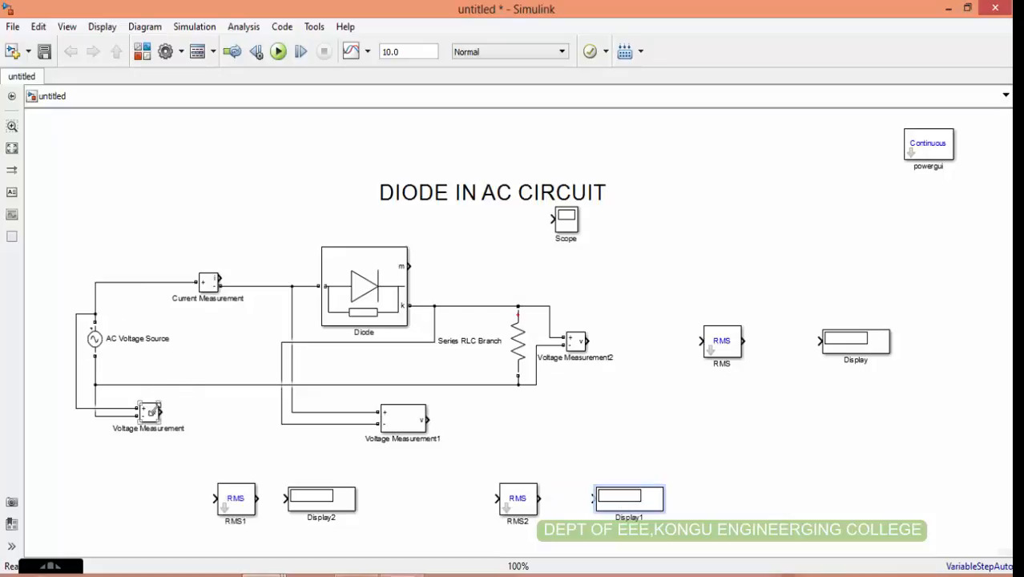
- Connect each voltage measurement output to its RMS block and each RMS output to its Display
drag(160, 412, 210, 497)
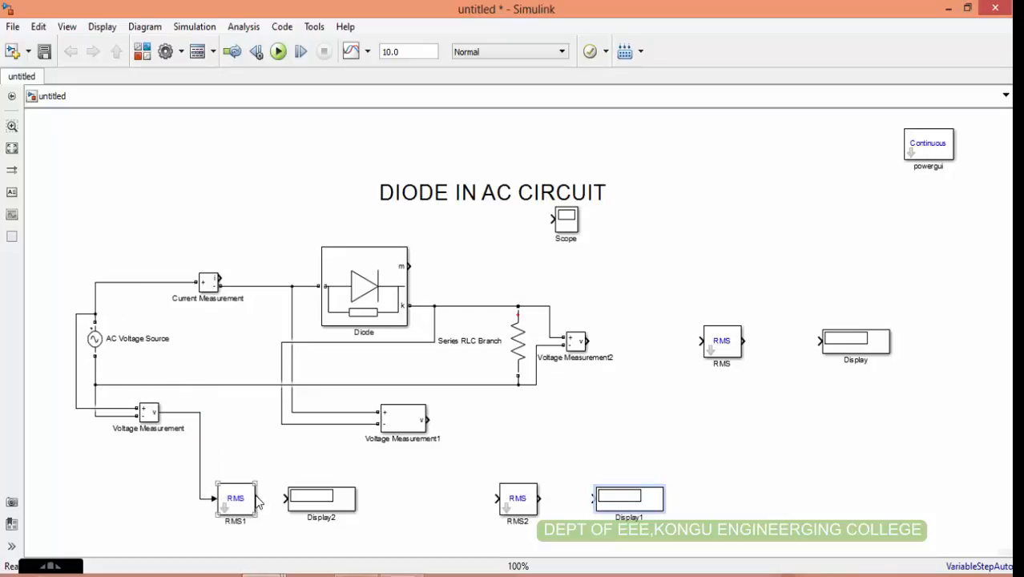
drag(258, 498, 294, 501)
drag(430, 421, 591, 500)
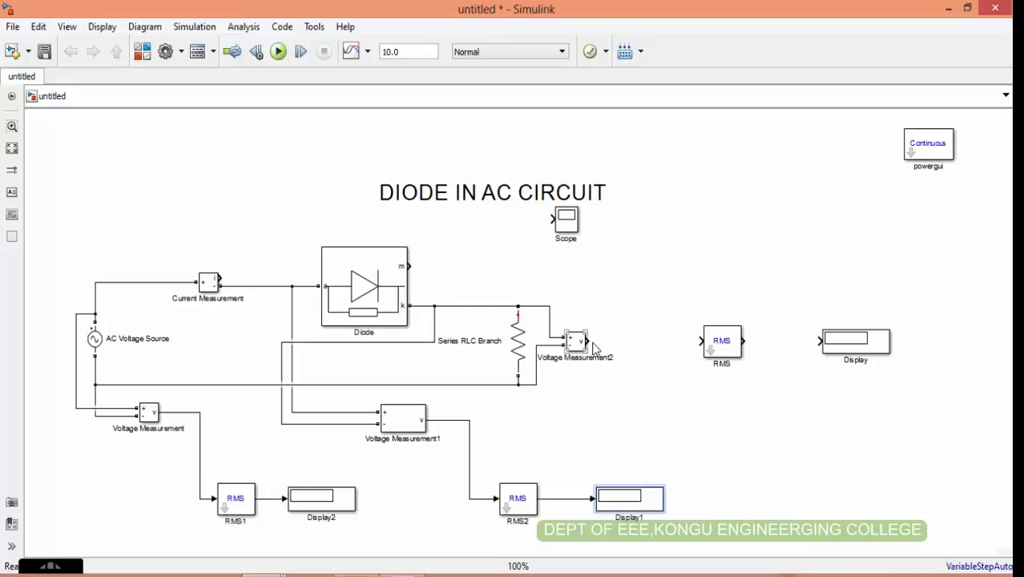
drag(589, 341, 821, 341)
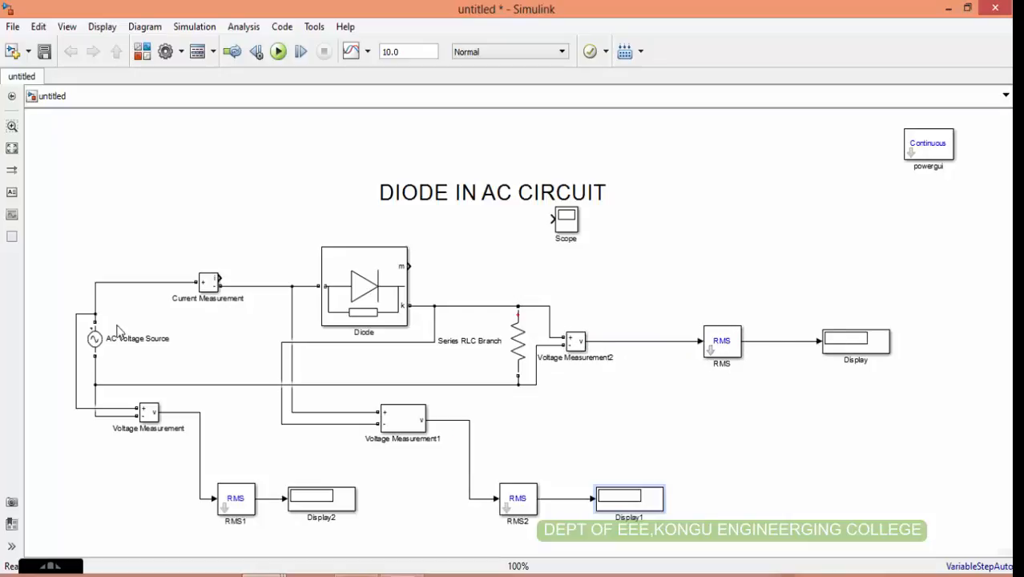
- Set the AC Voltage Source to a peak amplitude of 220 V and a frequency of 50 Hz
double_click(98, 341)
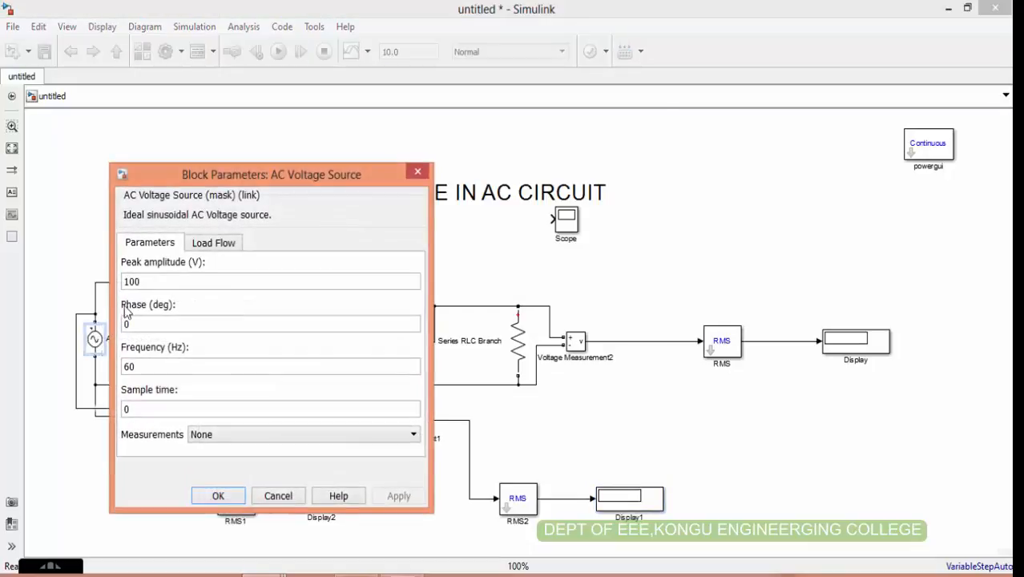
text(220)
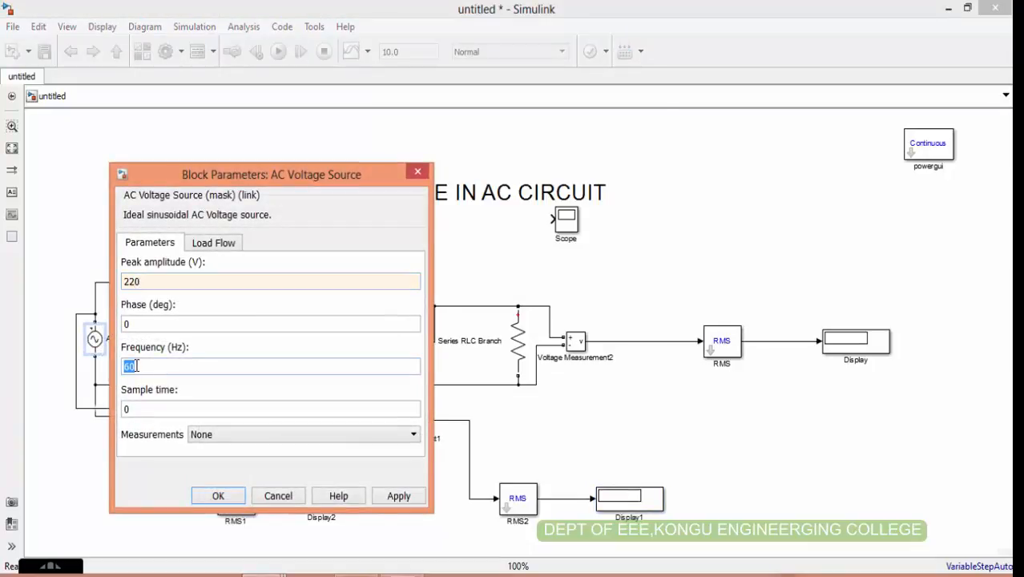
text(50)
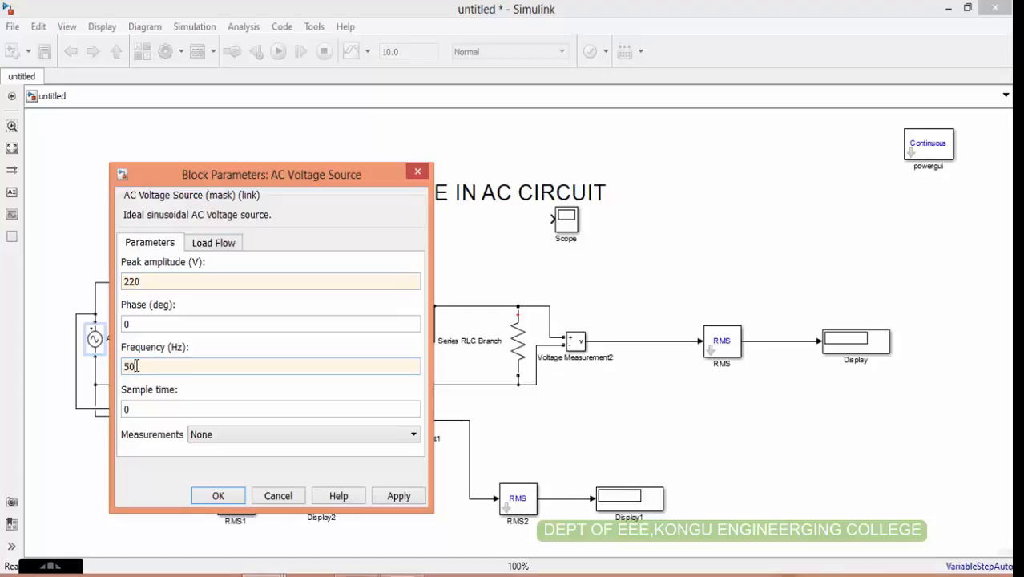
click(222, 493)
- Set RMS1 to a fundamental frequency of 50 Hz and an initial RMS value of 220
double_click(237, 511)
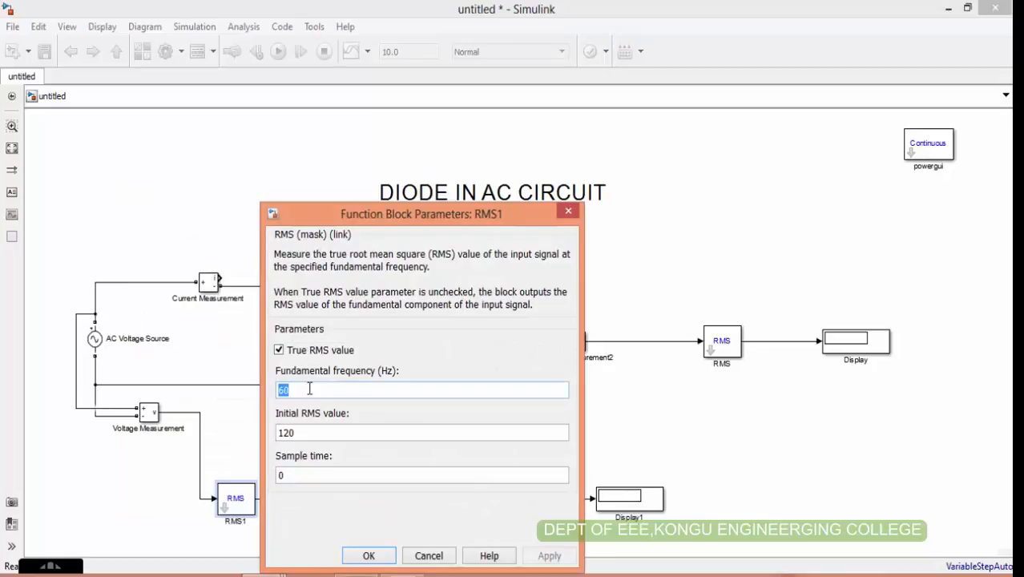
text(5)
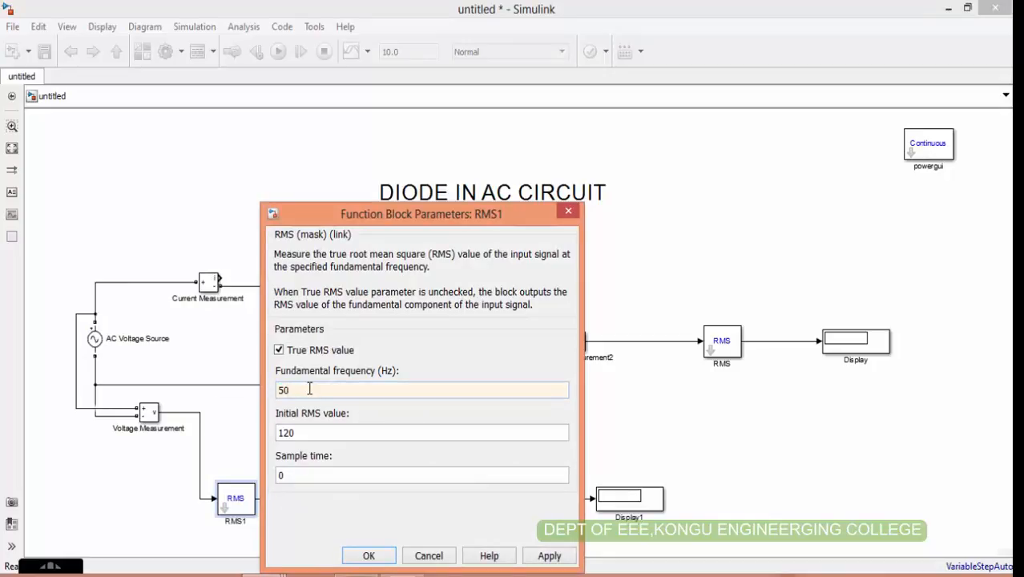
double_click(320, 426)
text(2)
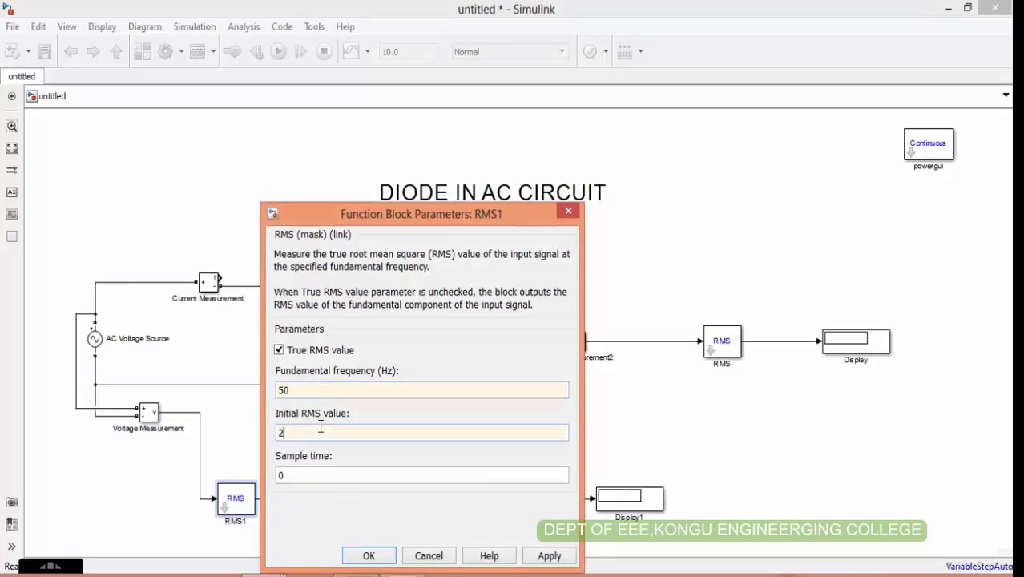
text(20)
click(549, 555)
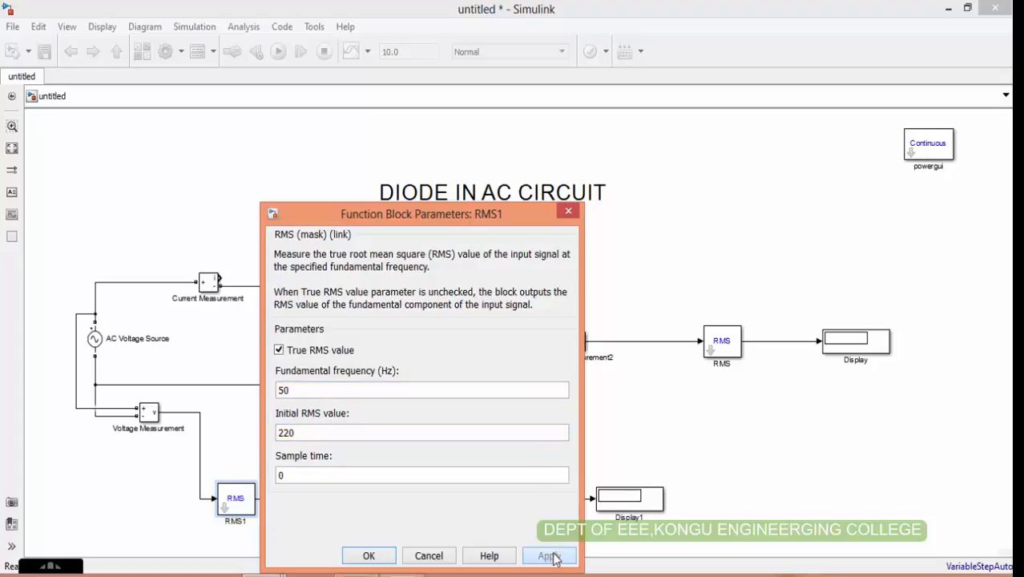
click(367, 555)
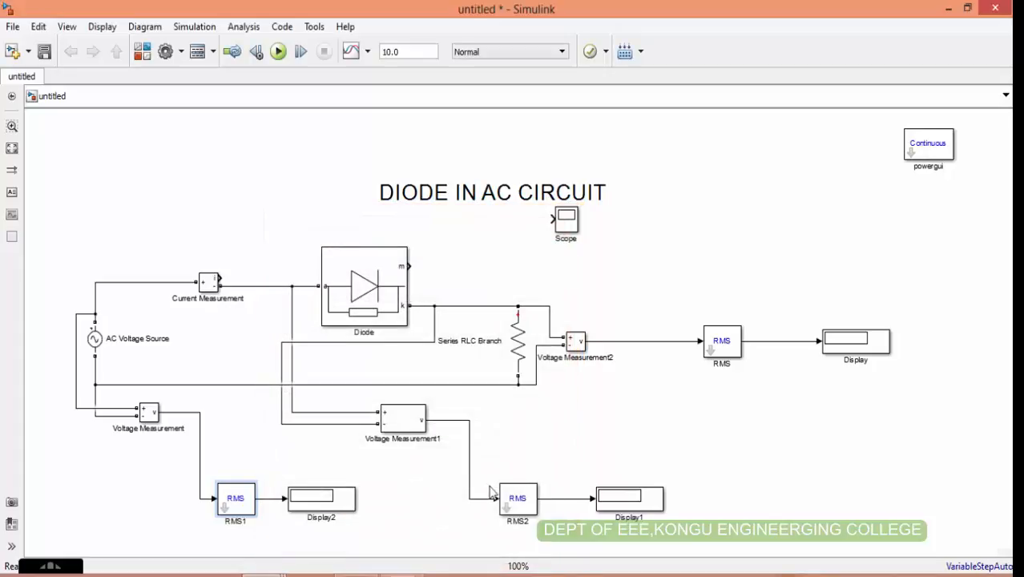
- Set RMS2 to a fundamental frequency of 50 Hz and an initial RMS value of 220
click(517, 502)
double_click(518, 502)
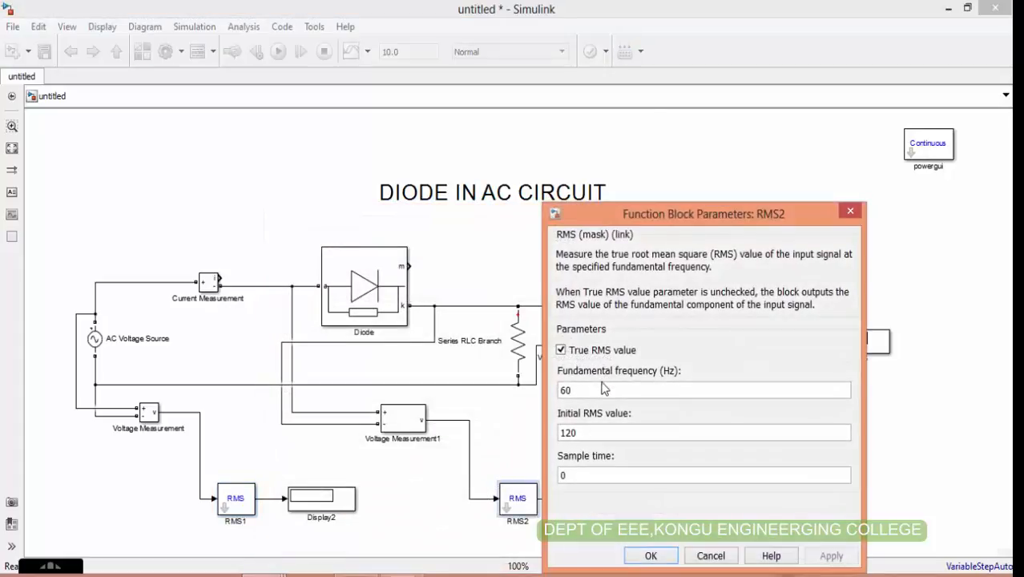
double_click(603, 387)
text(50)
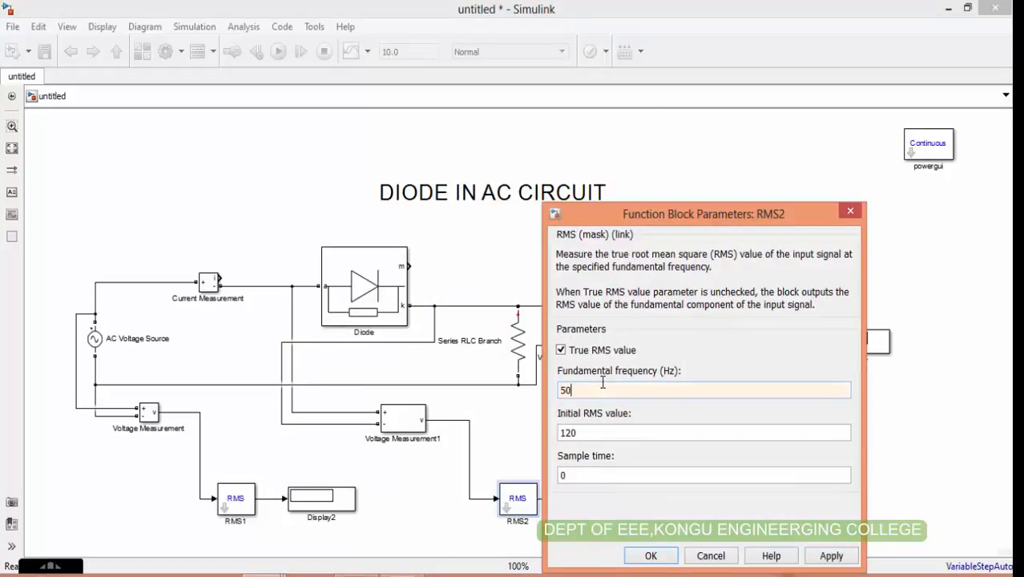
double_click(597, 434)
text(22)
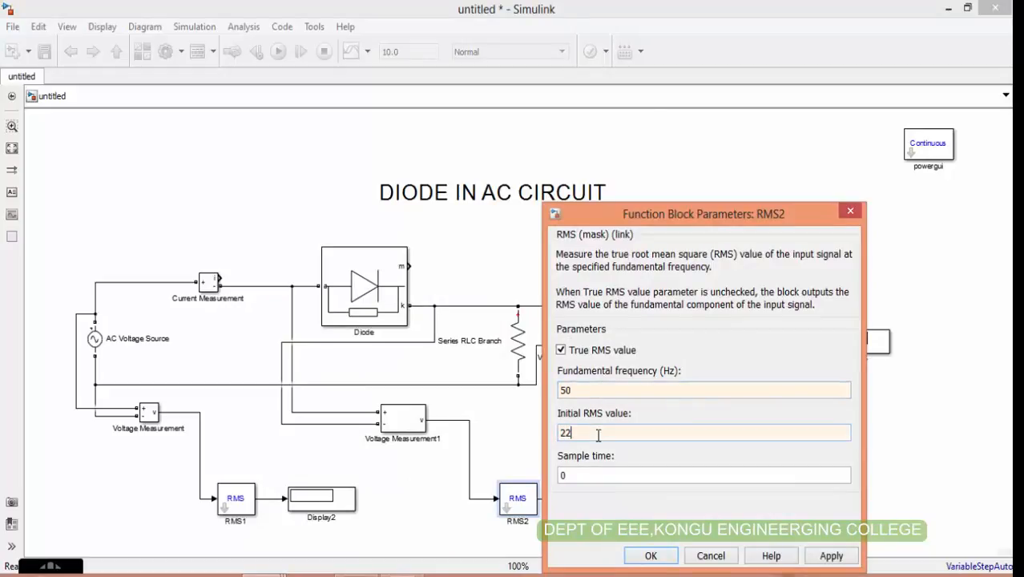
text(0)
click(651, 555)
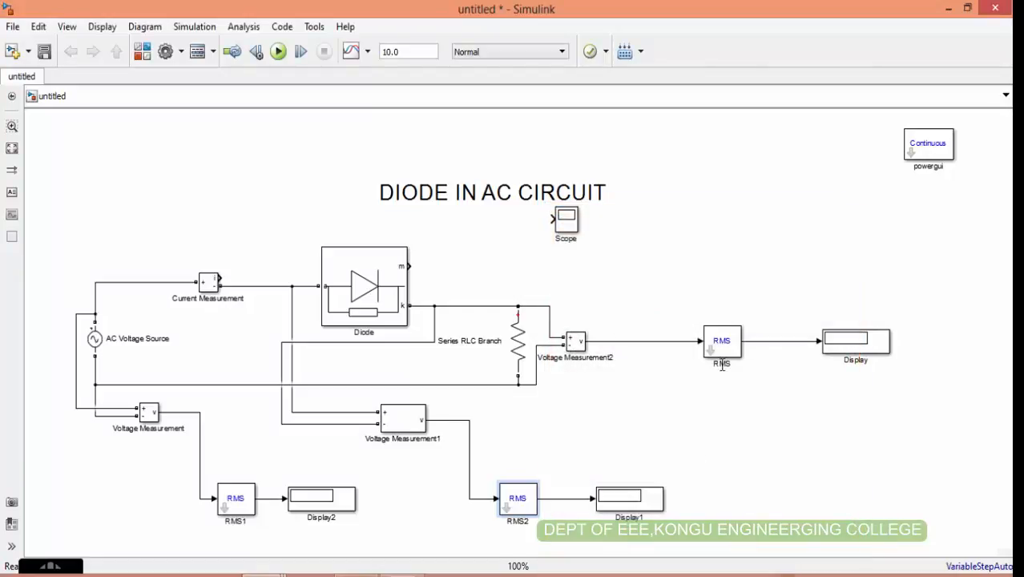
- Set the RMS block fed by Voltage Measurement2 to 50 Hz fundamental frequency and an initial RMS value of 22
click(723, 343)
double_click(723, 343)
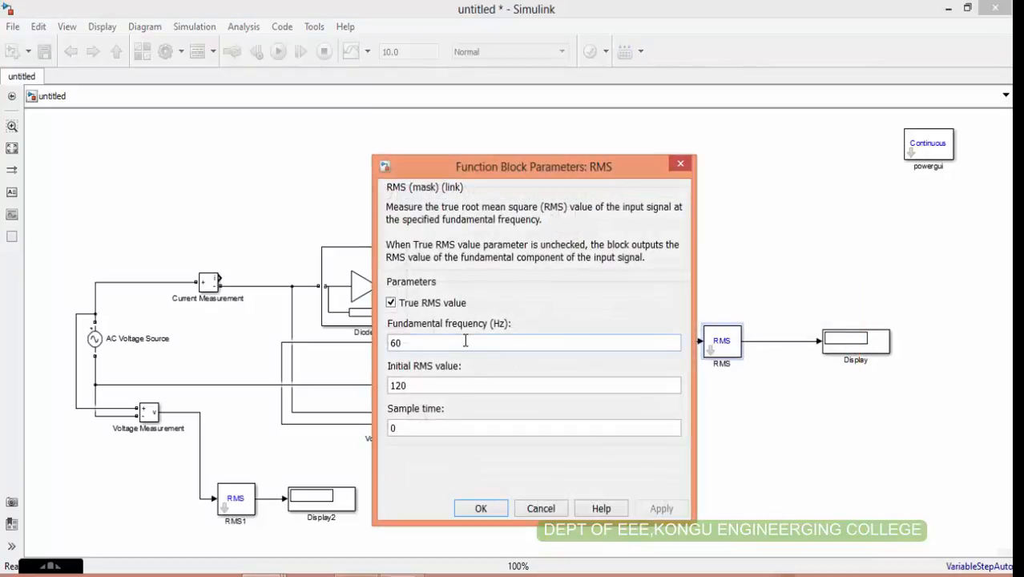
text(5)
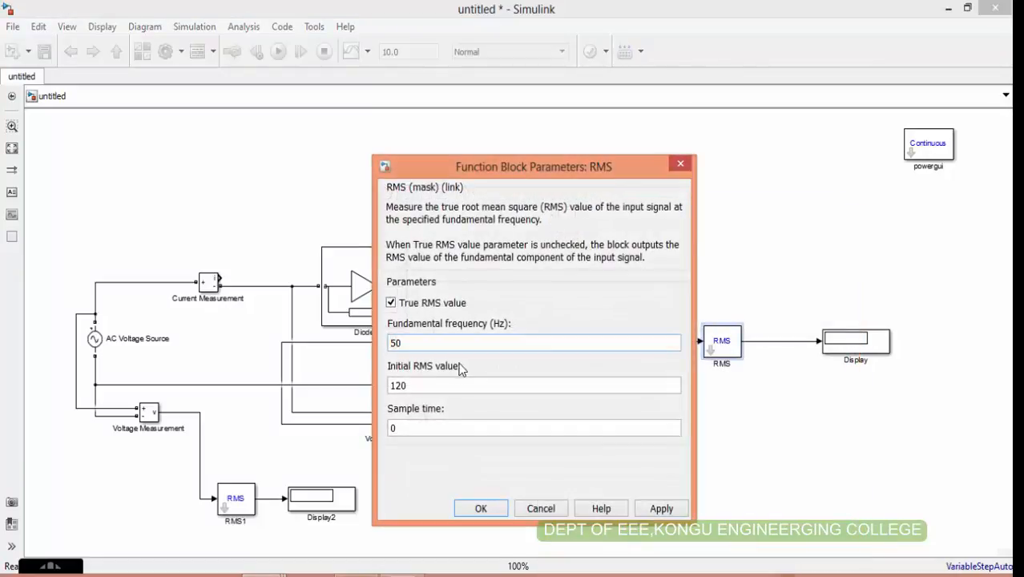
double_click(449, 387)
text(22)
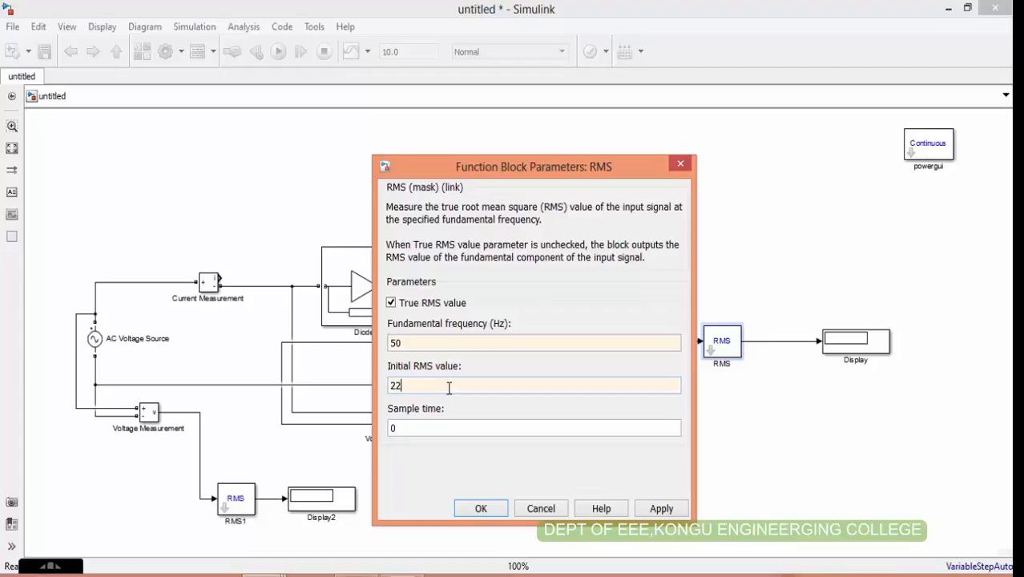
click(496, 513)
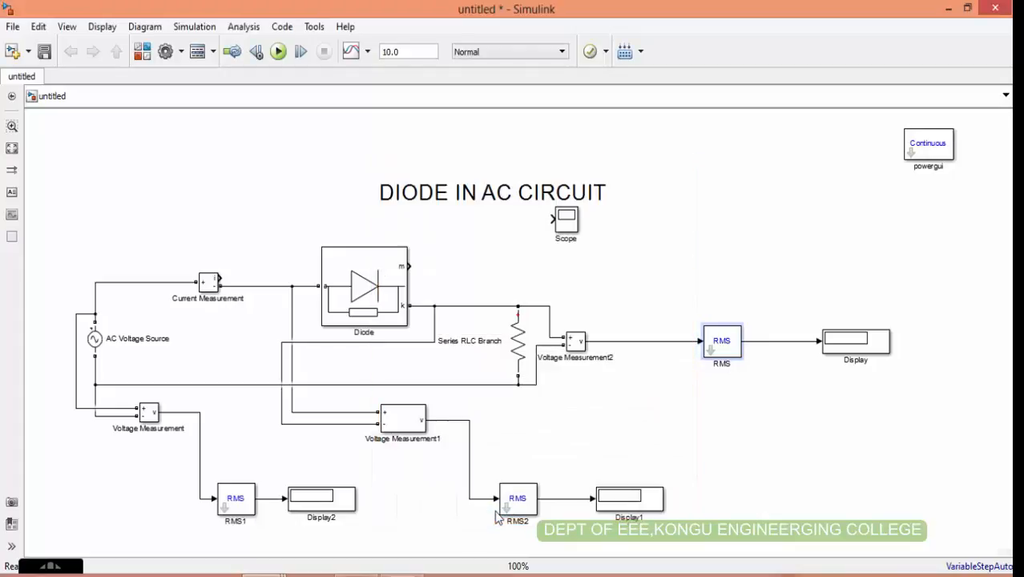
- Move the Scope above the RMS block and Display on the load side and enlarge it
click(566, 220)
drag(569, 224, 809, 331)
drag(781, 281, 811, 231)
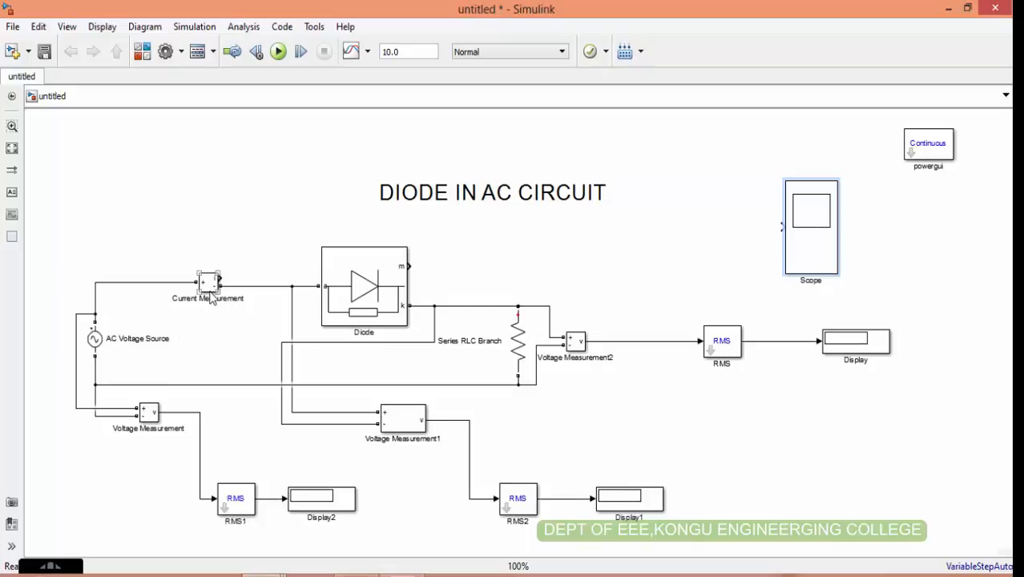
- Set the Scope's number of input ports to three and close its window
click(510, 346)
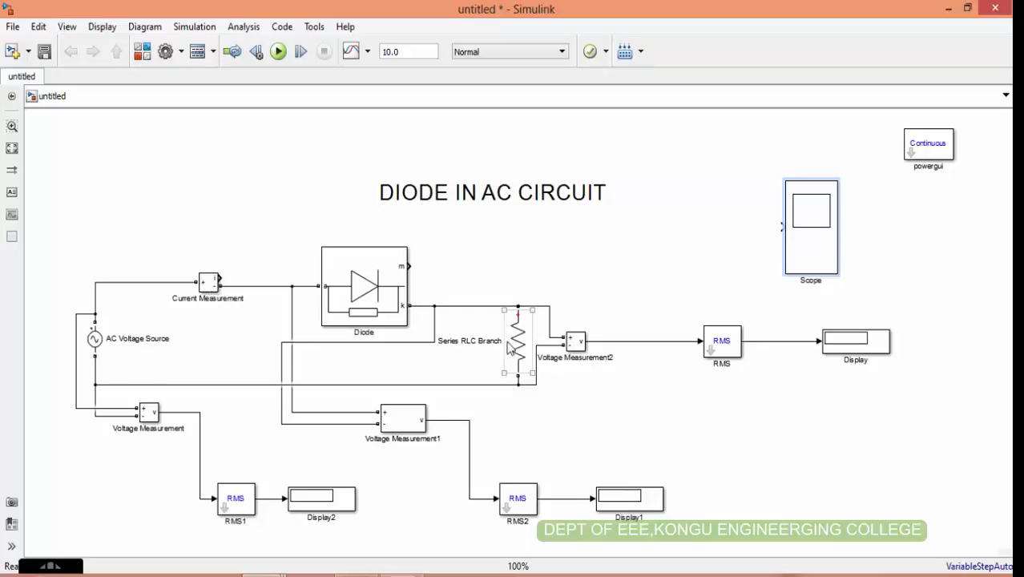
click(834, 215)
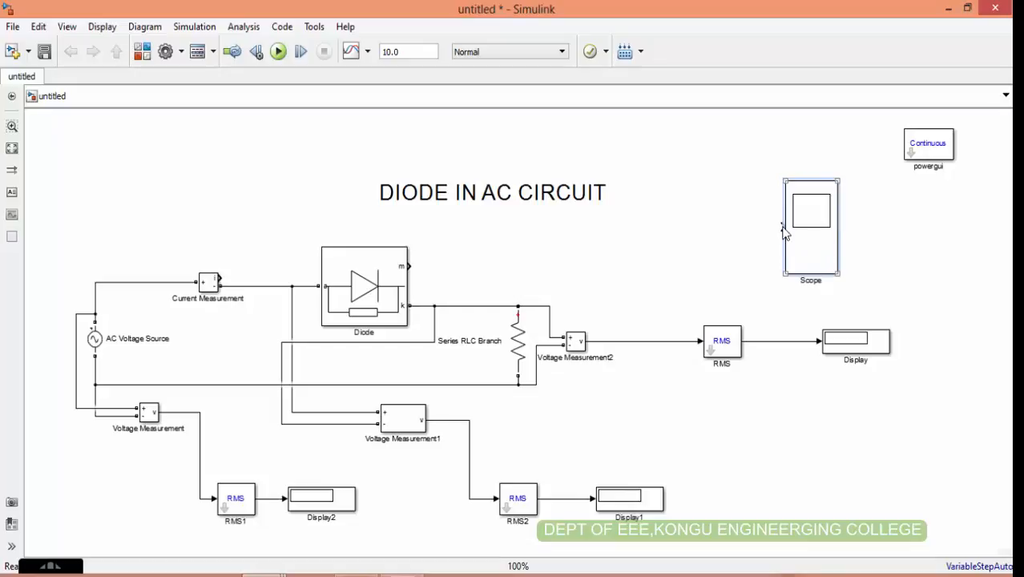
double_click(806, 216)
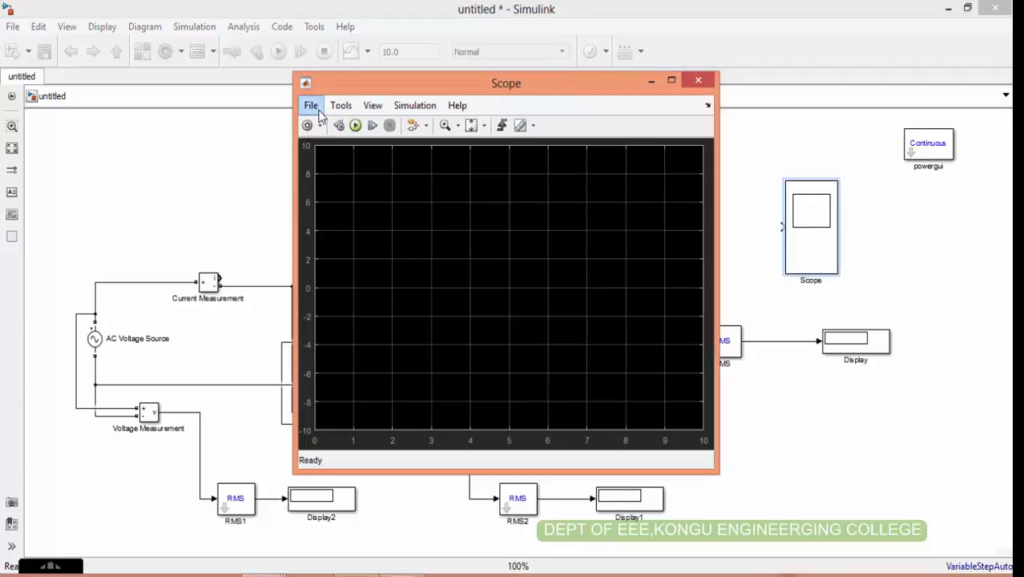
click(311, 105)
mouse_move(363, 145)
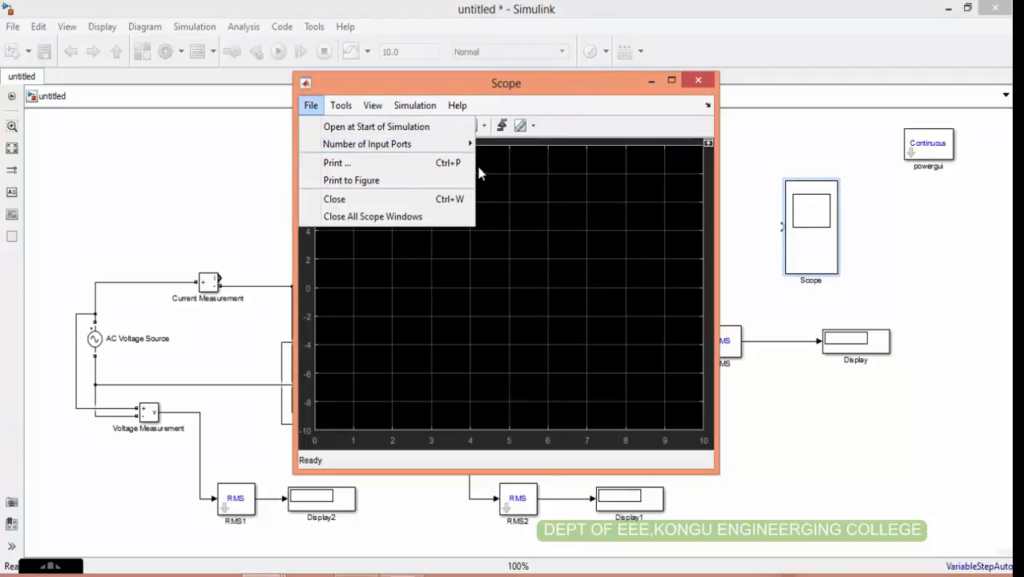
click(490, 178)
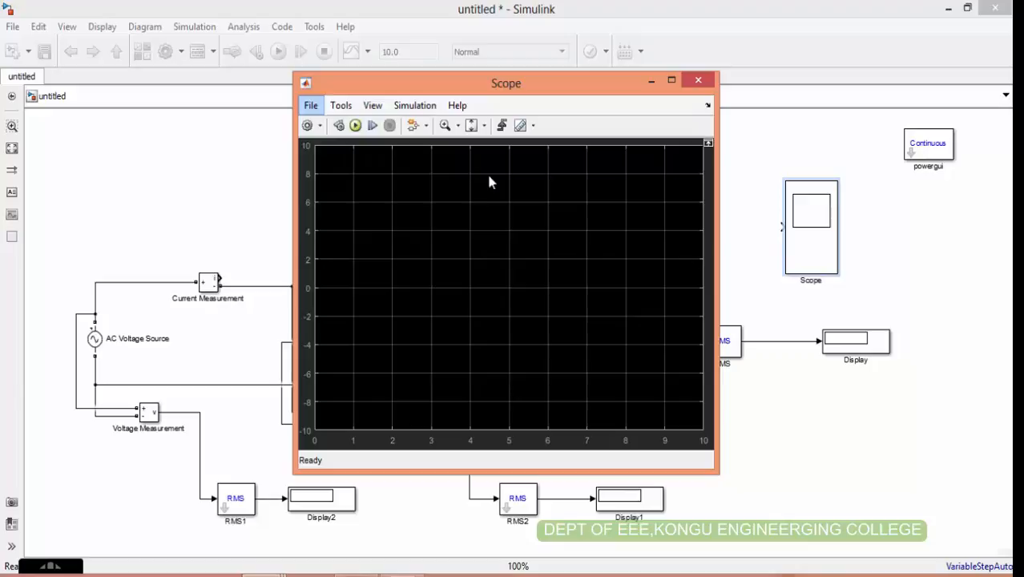
click(698, 80)
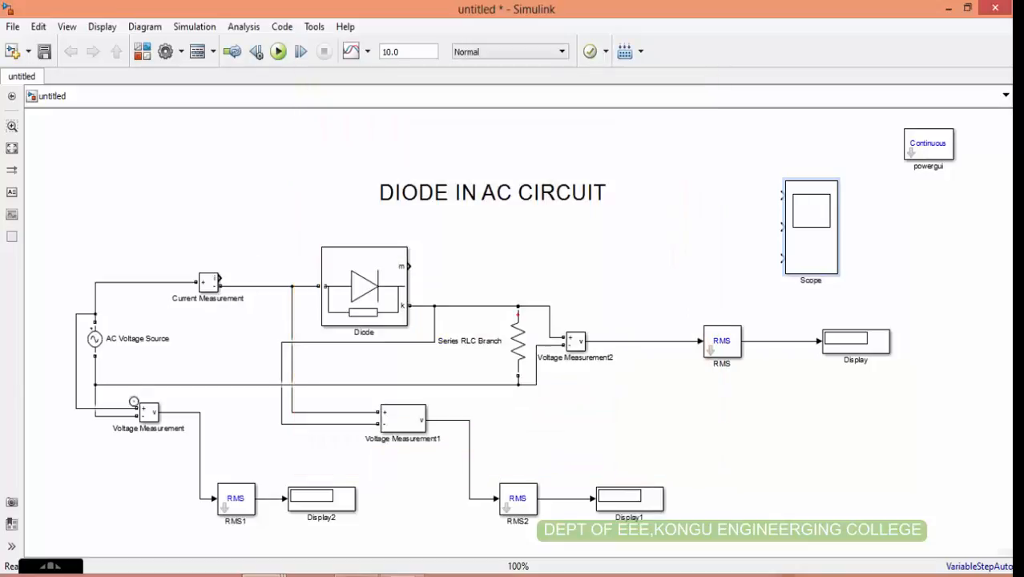
- Wire the Scope's first input to Voltage Measurement, the second to Voltage Measurement2 and the third to the Current Measurement output
click(835, 207)
drag(782, 192, 161, 412)
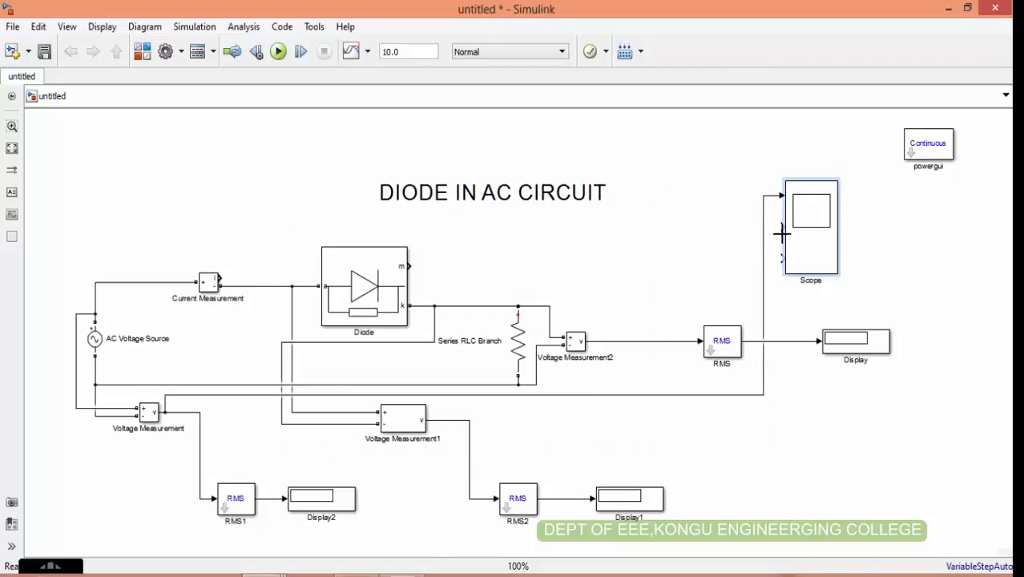
drag(781, 257, 713, 264)
mouse_move(781, 225)
mouse_down()
mouse_move(676, 279)
mouse_move(607, 340)
mouse_up()
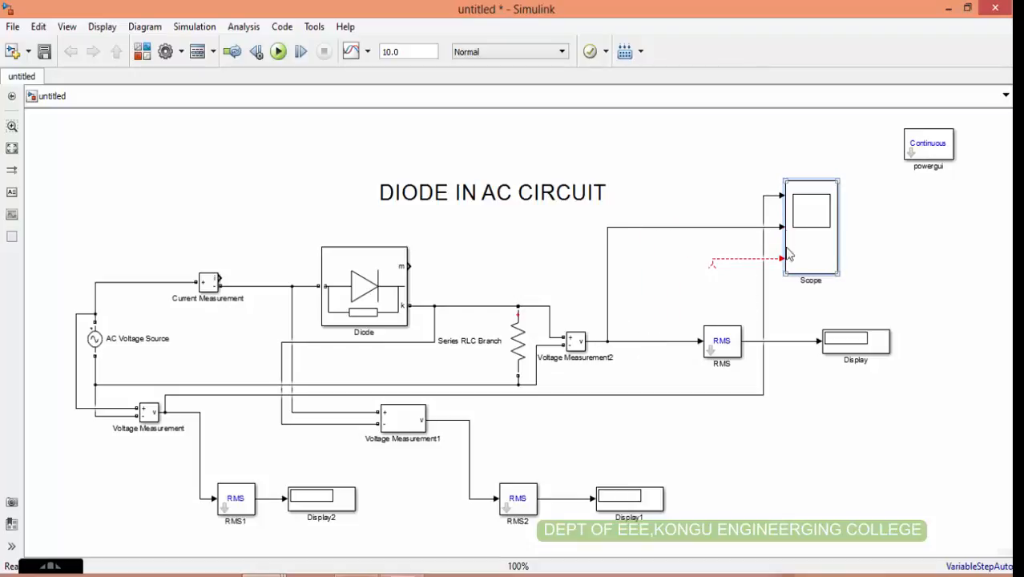
drag(711, 263, 219, 276)
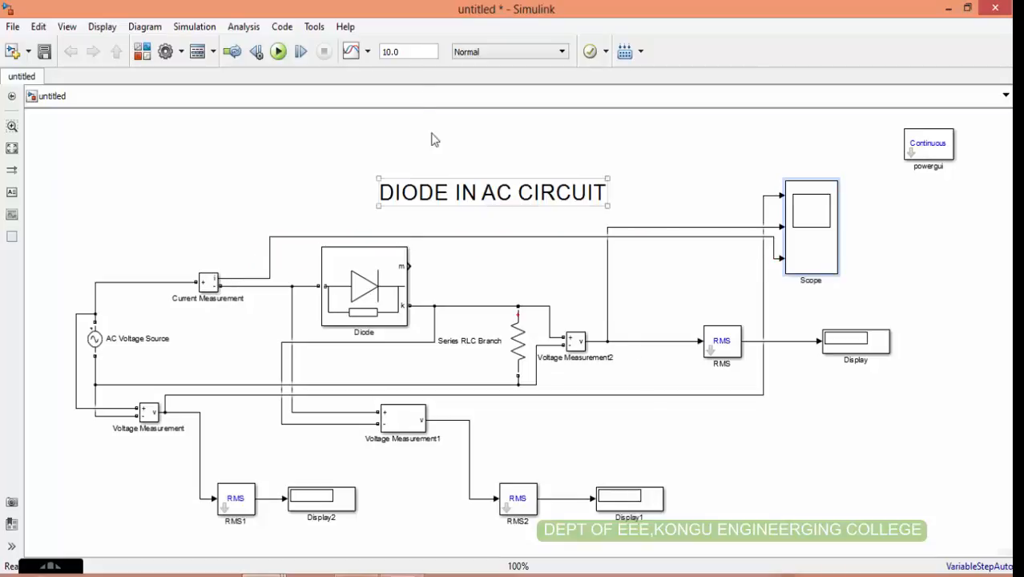
- Set the simulation stop time to 0.02 and run the model
double_click(406, 52)
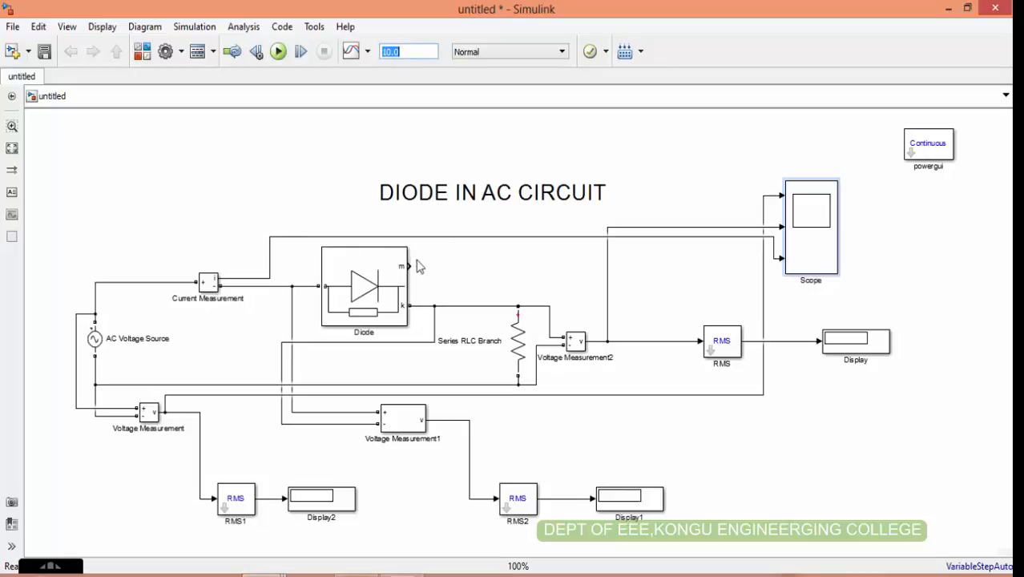
click(396, 192)
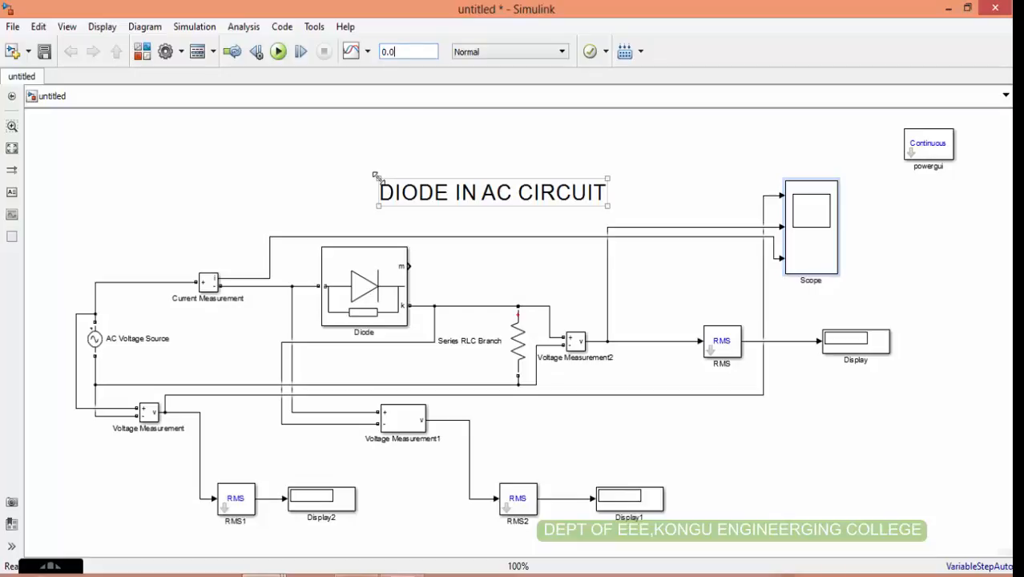
click(394, 53)
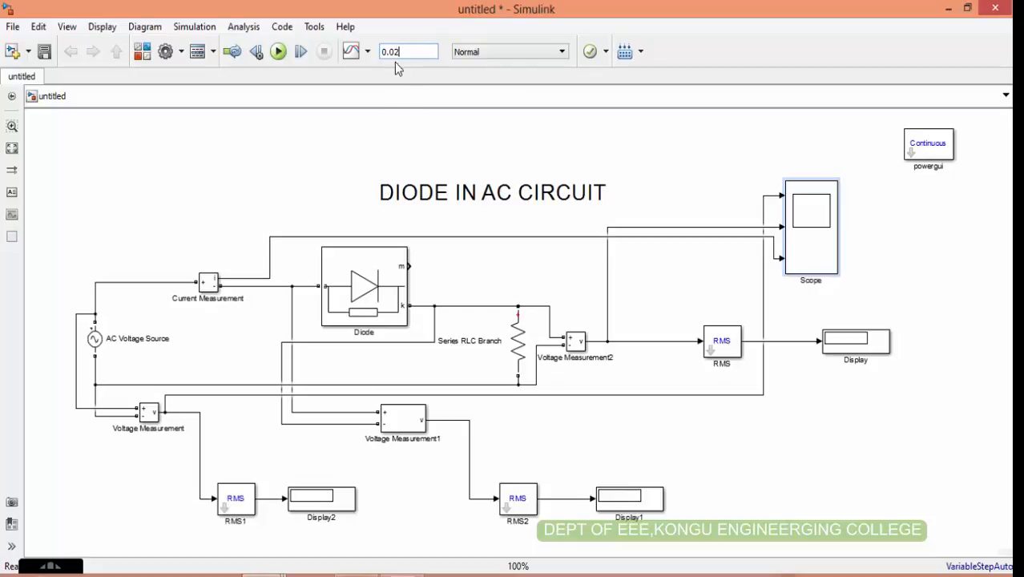
click(278, 52)
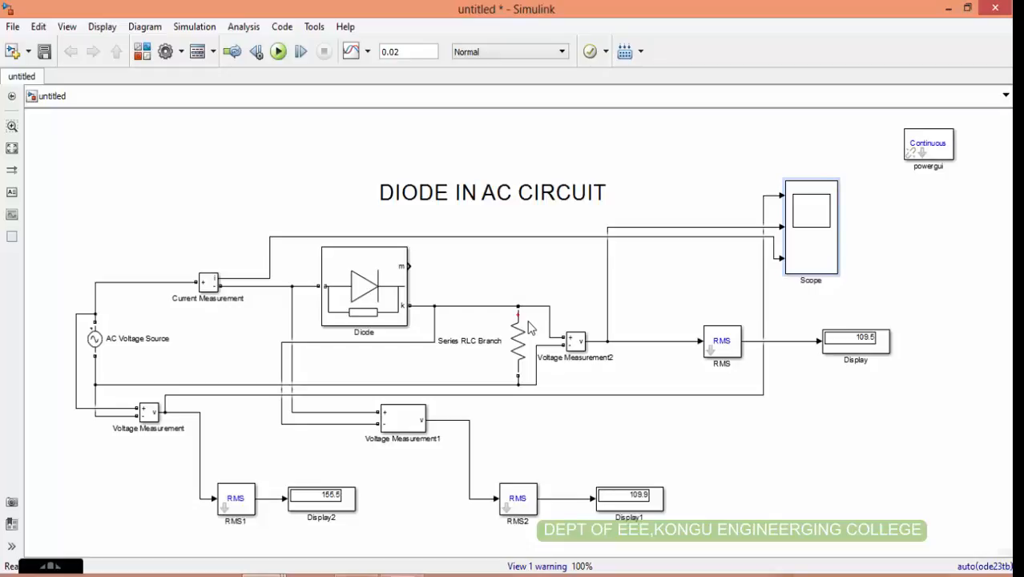
- Open the Scope and lay out its display as three plots stacked in one column
click(836, 229)
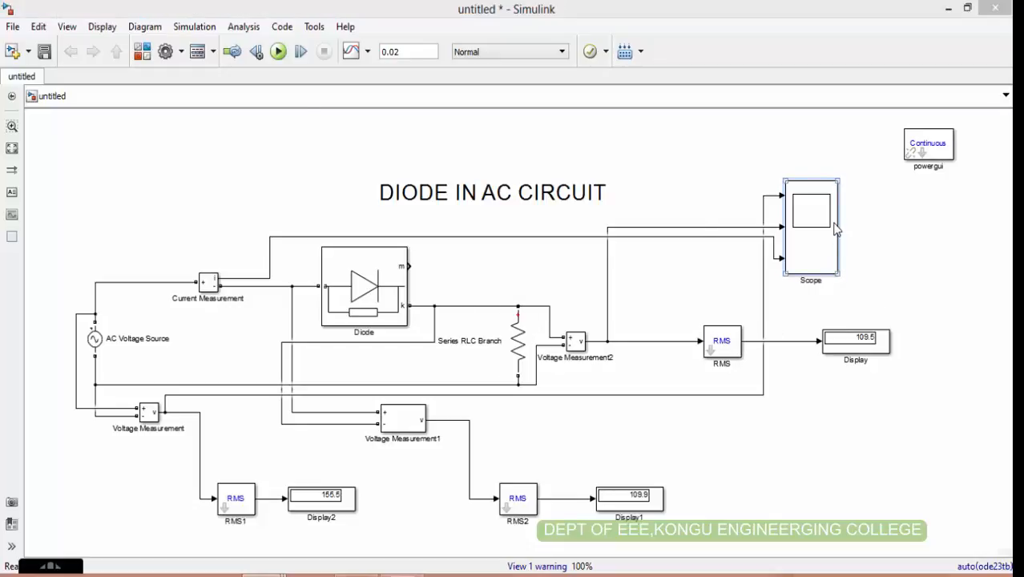
double_click(836, 228)
click(673, 81)
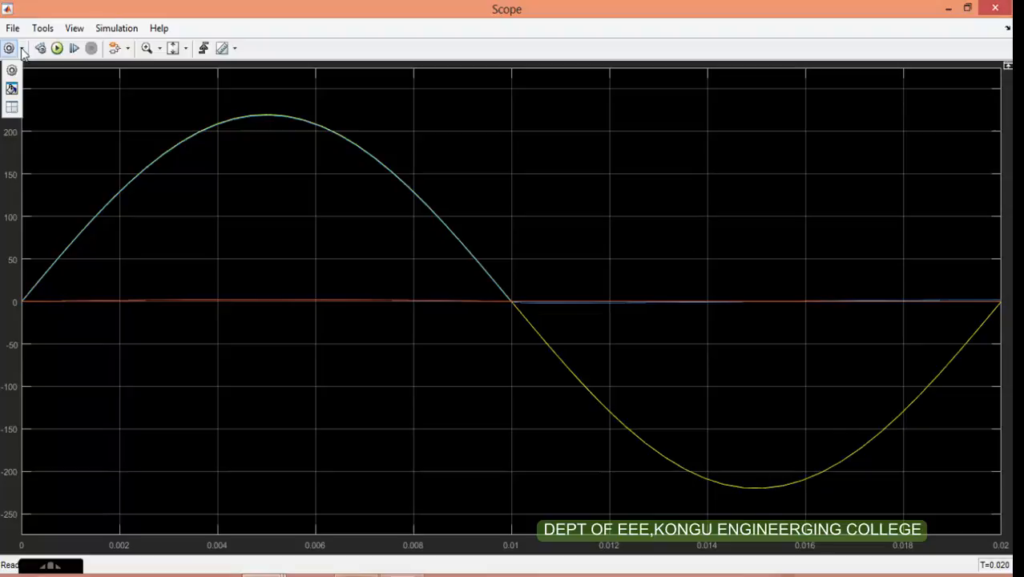
click(13, 107)
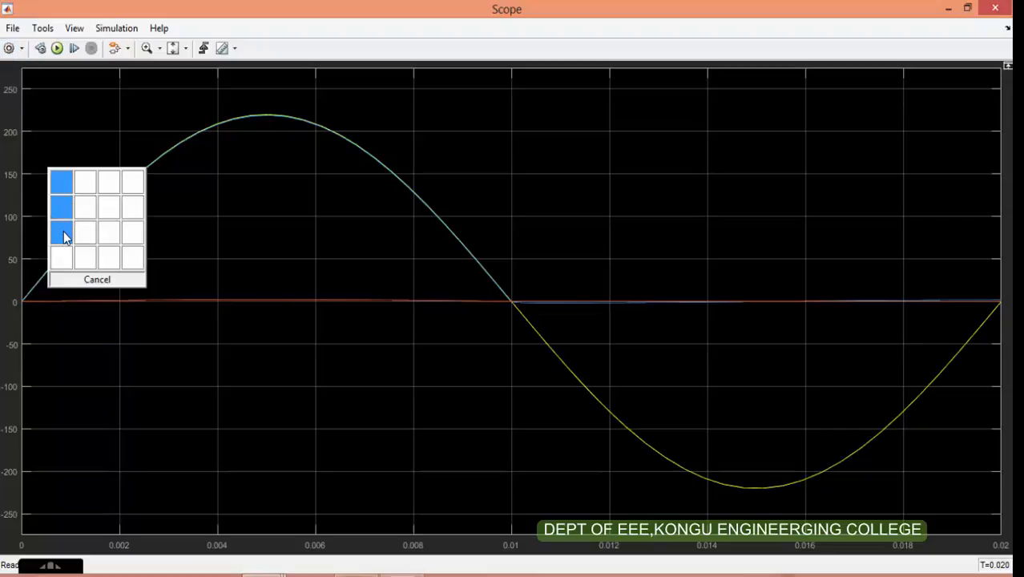
click(65, 234)
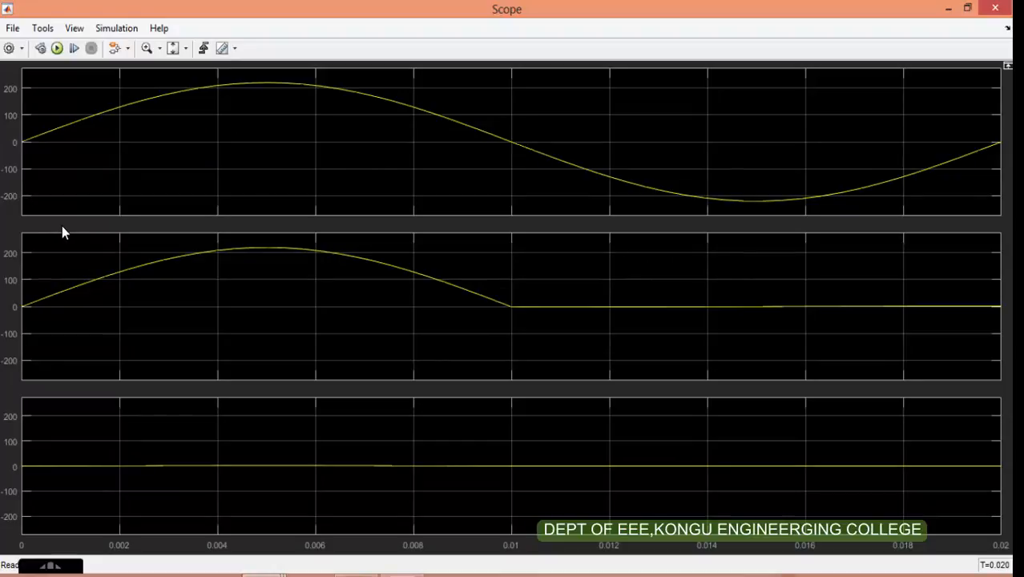
- Return to the model and examine the parameters of the Series RLC Branch, Current Measurement and AC Voltage Source blocks
mouse_move(49, 567)
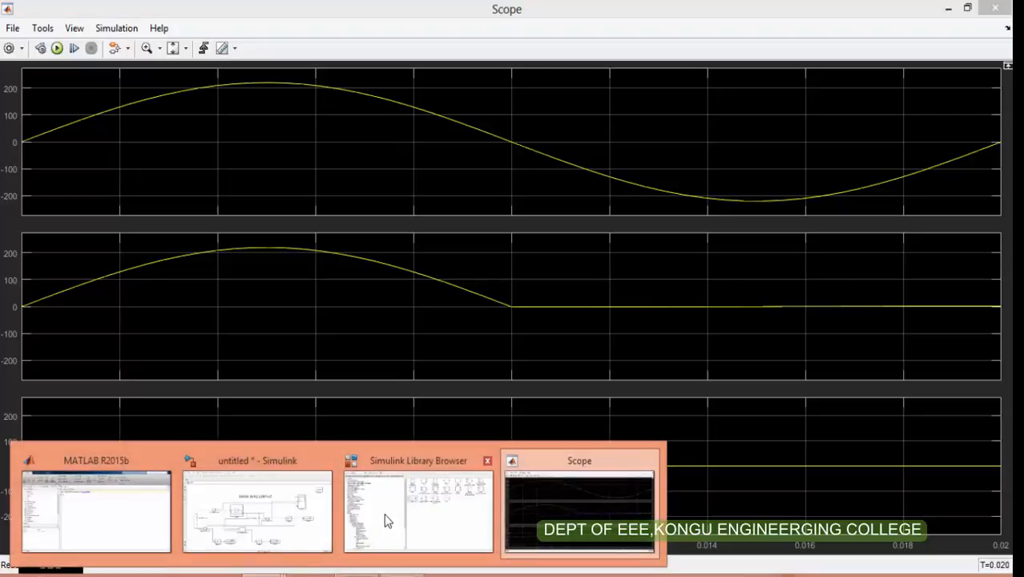
click(261, 501)
click(522, 337)
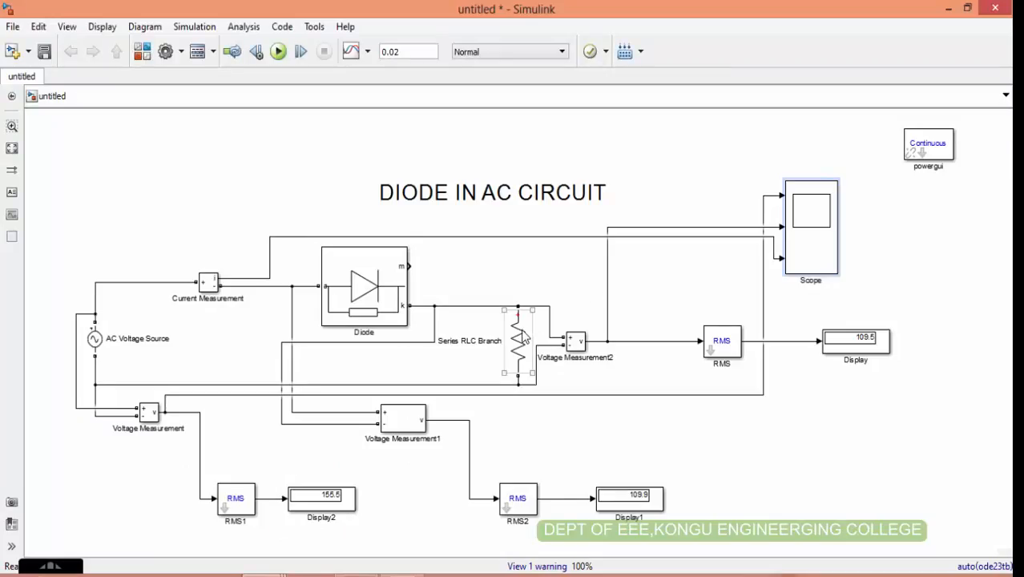
double_click(522, 337)
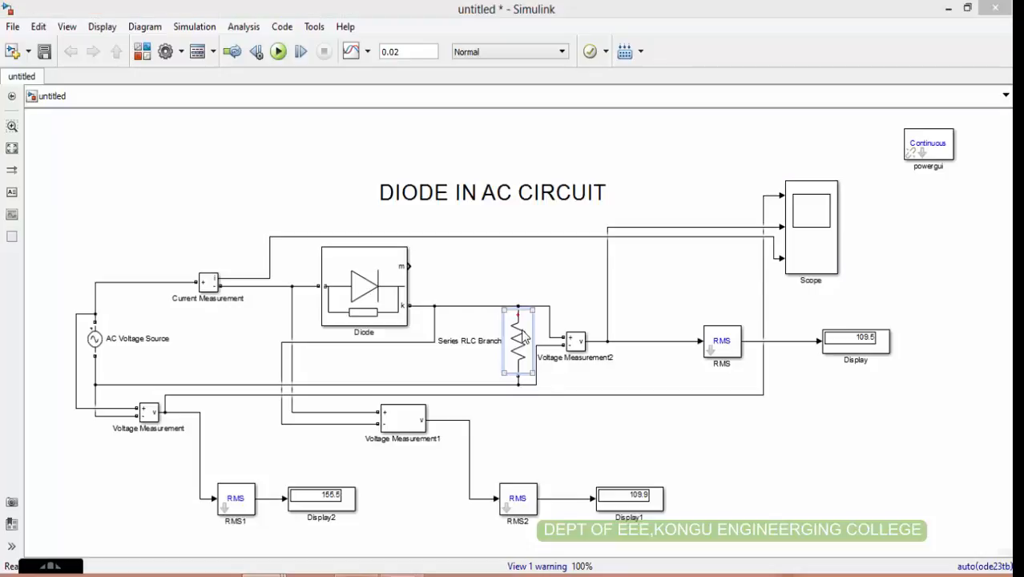
click(645, 449)
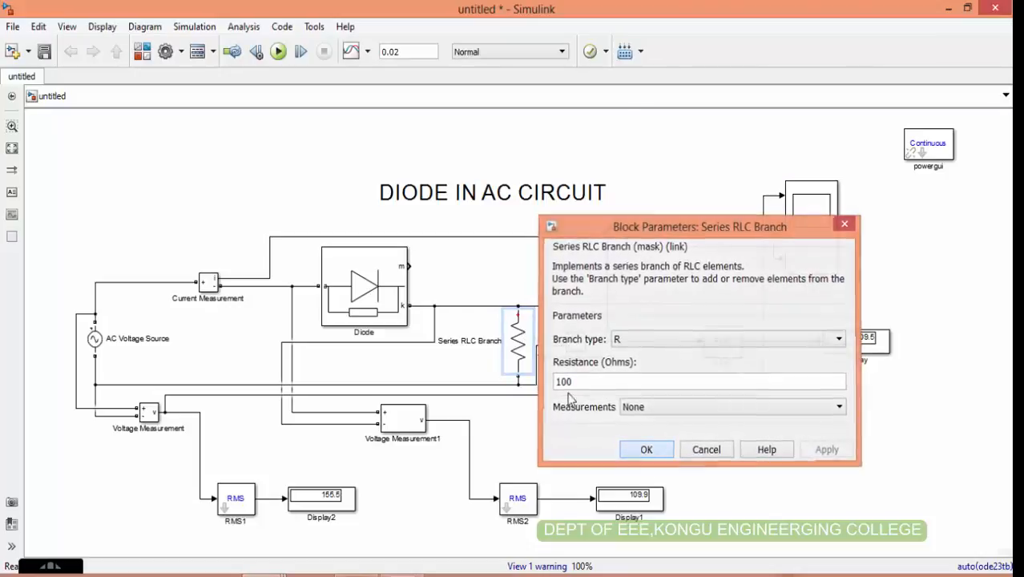
double_click(207, 282)
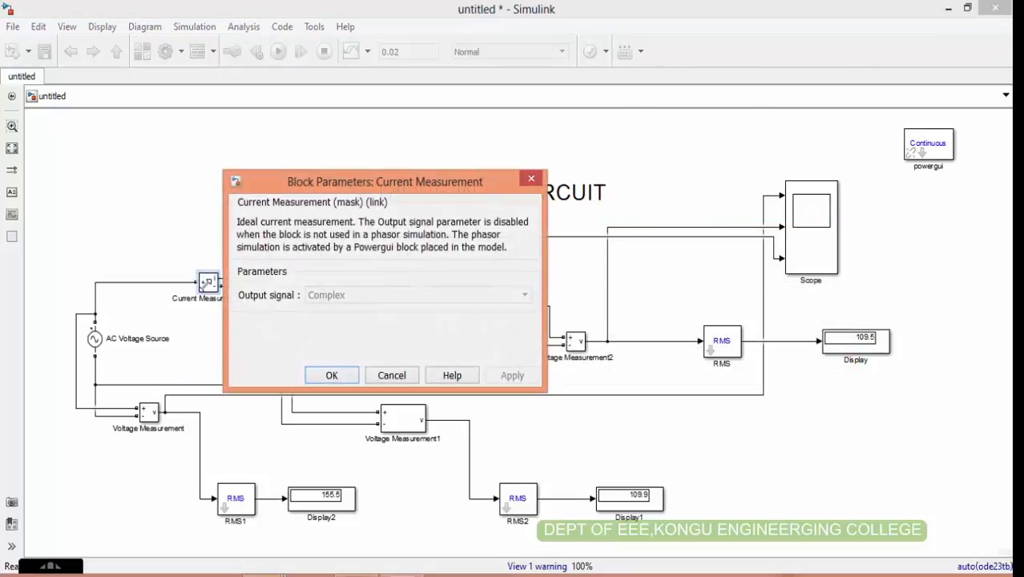
click(321, 375)
double_click(95, 338)
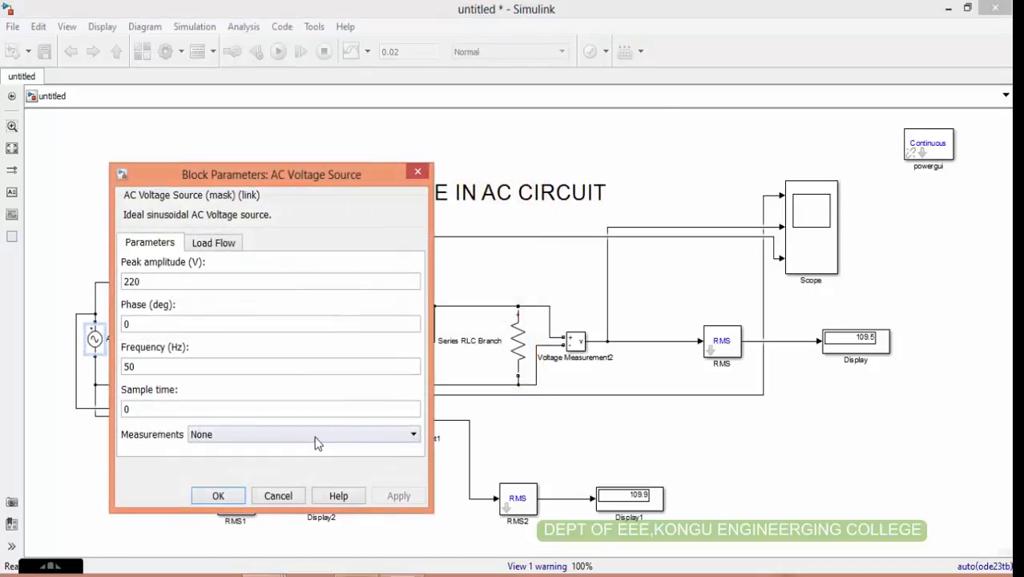
click(227, 497)
double_click(517, 352)
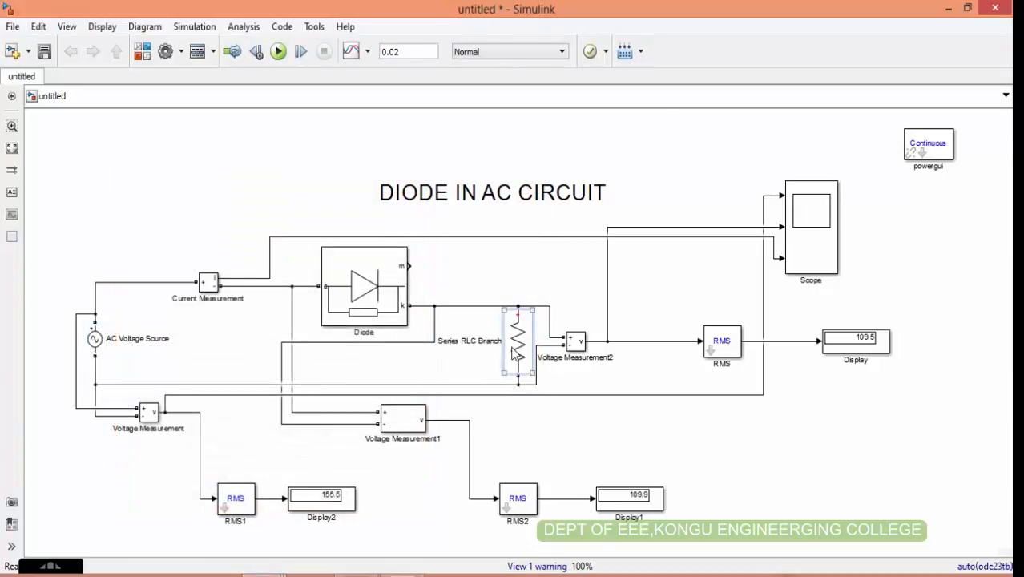
click(645, 449)
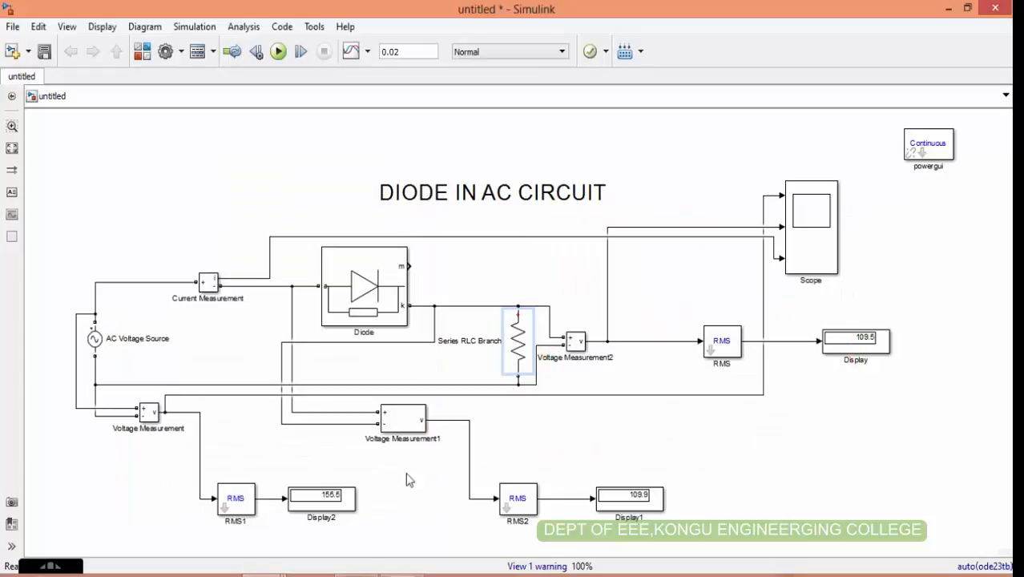
- Switch back to the Scope, rerun the simulation from it and maximize the window to view the three waveforms
mouse_move(343, 573)
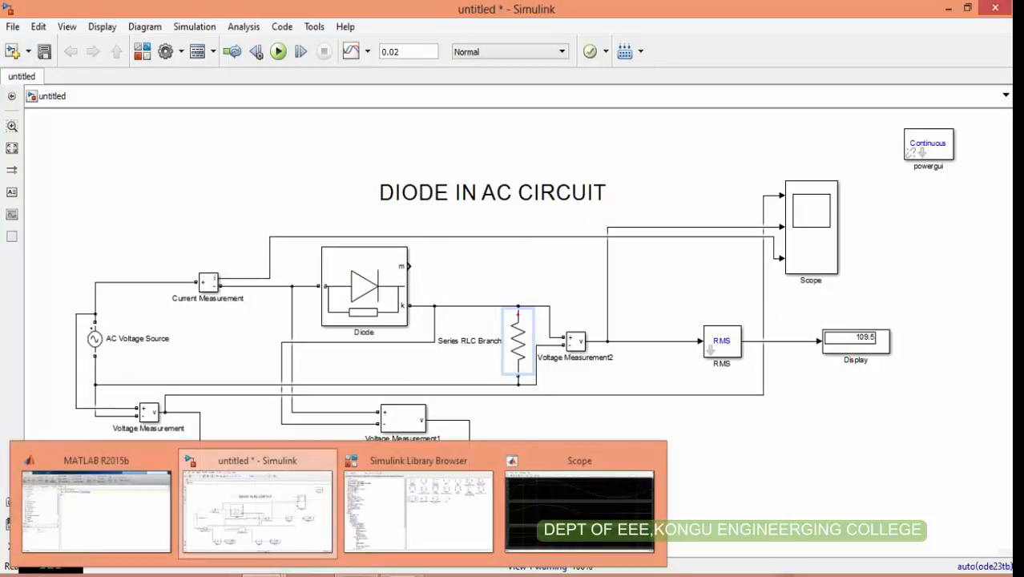
click(546, 487)
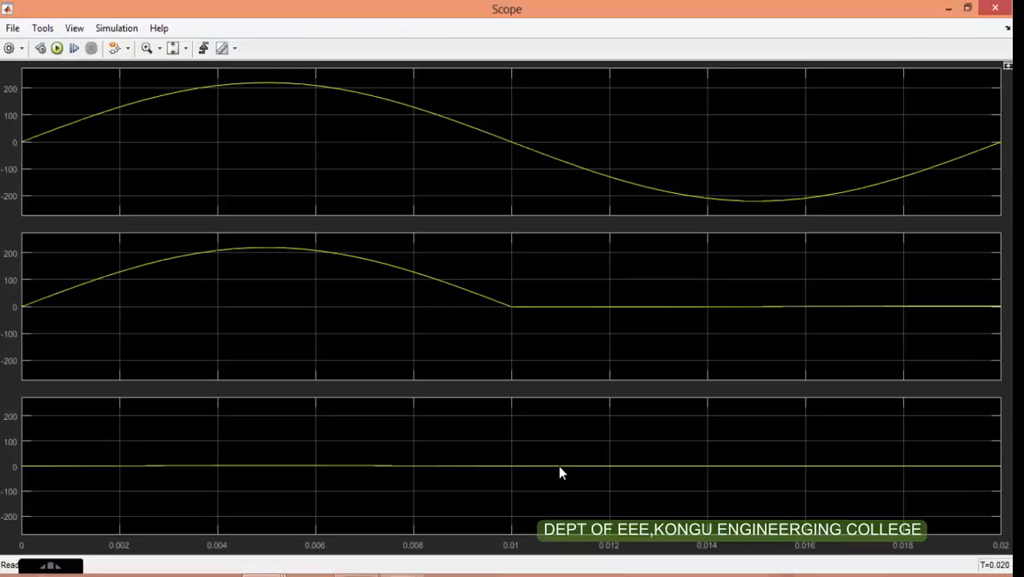
click(968, 9)
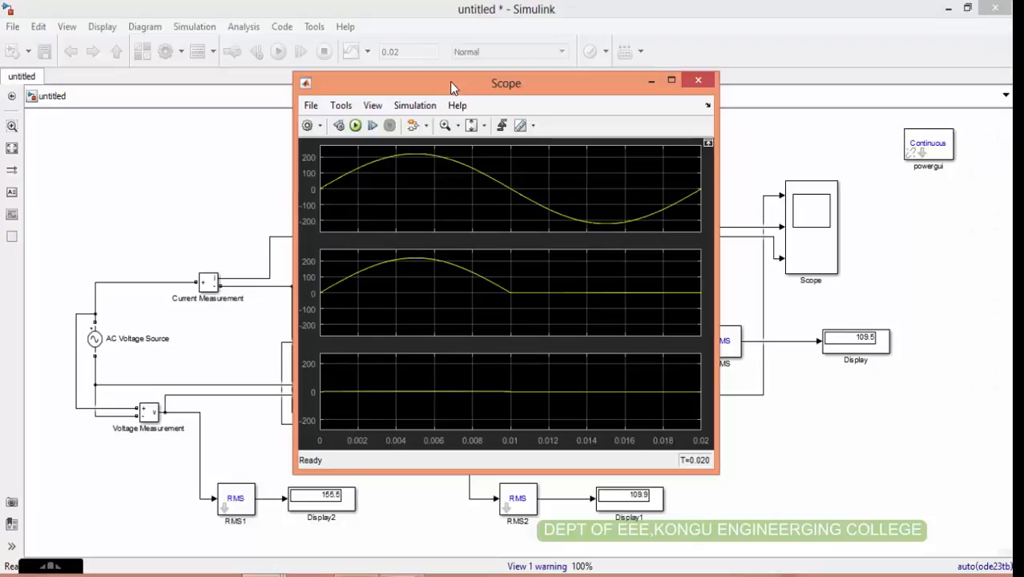
click(356, 129)
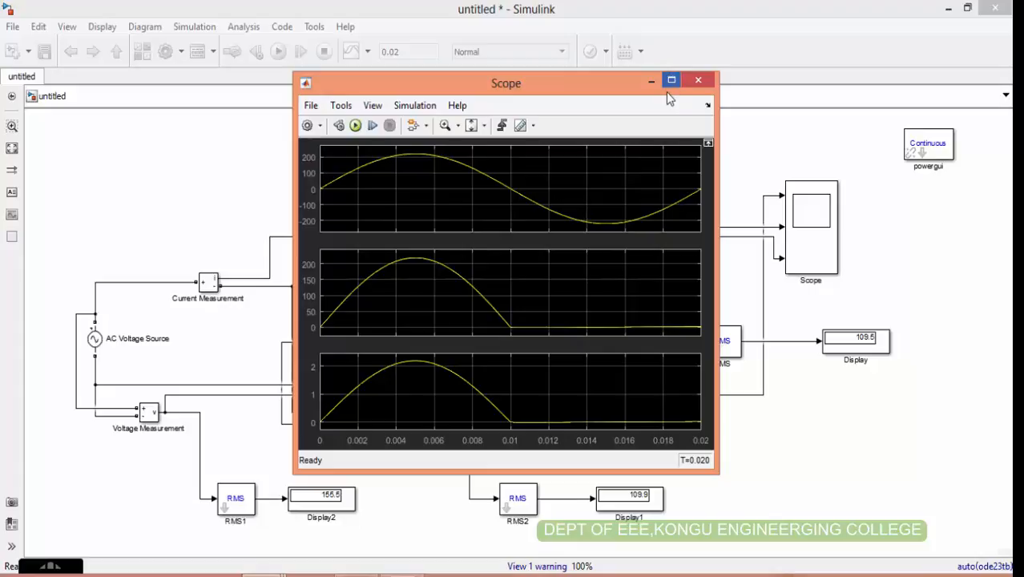
double_click(617, 85)
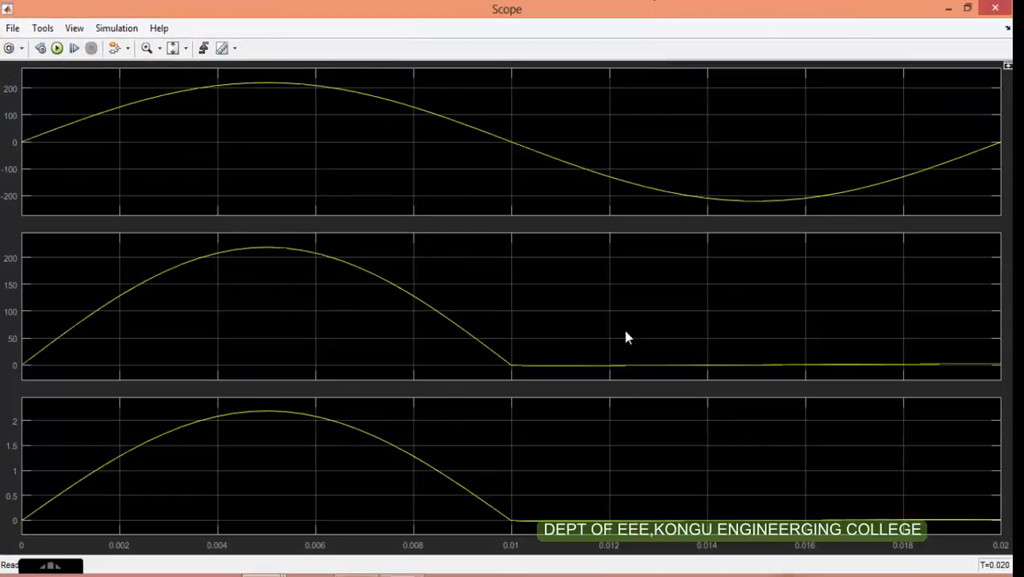
- Restore the Scope window's size and apply Auto axes scaling in its configuration properties
click(967, 7)
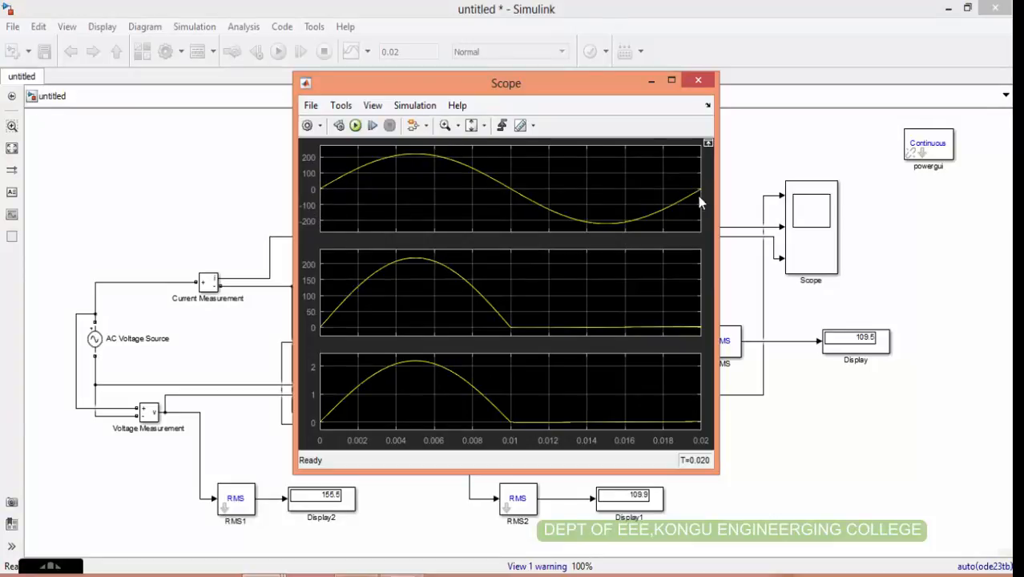
click(373, 105)
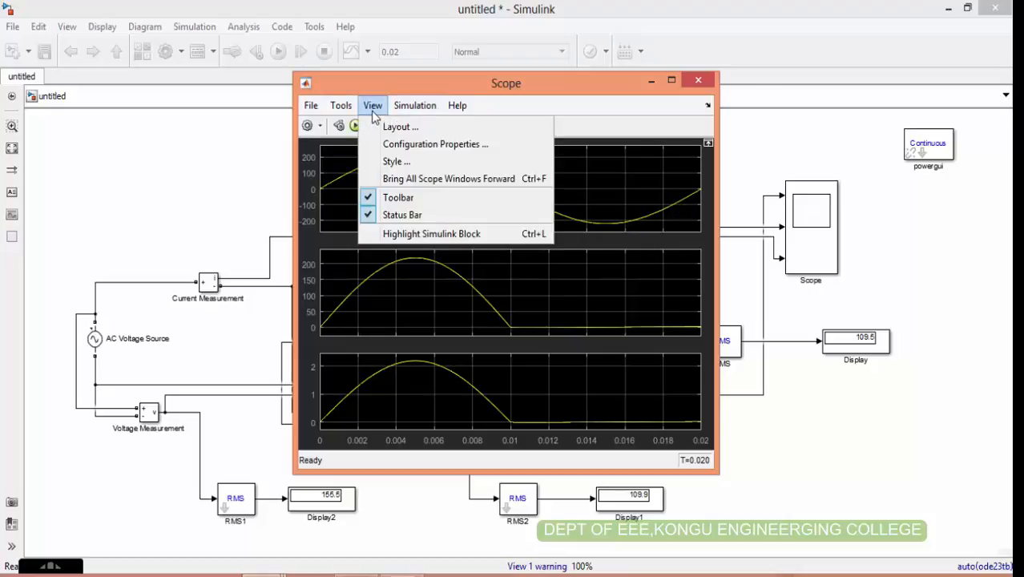
click(417, 144)
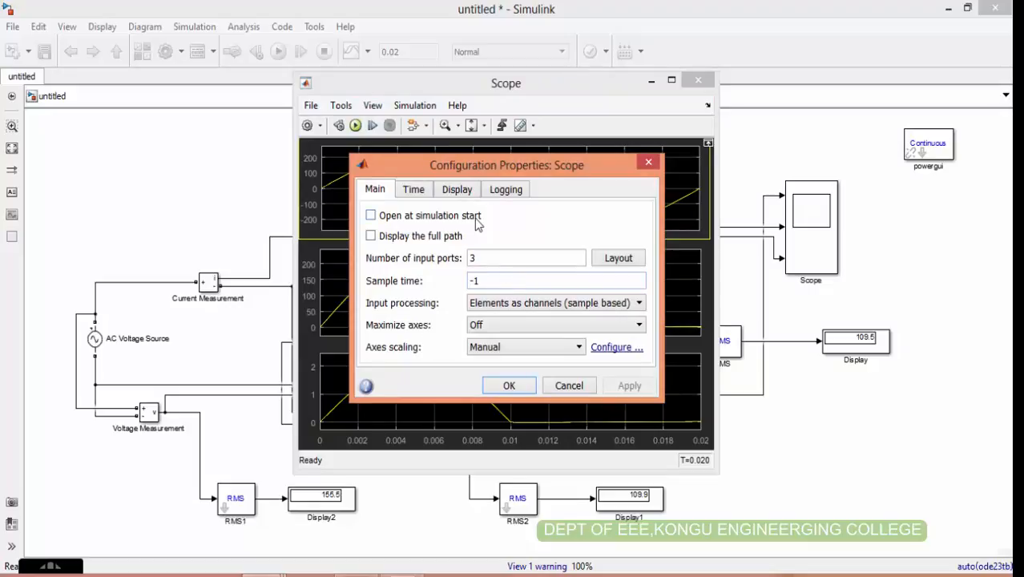
click(497, 347)
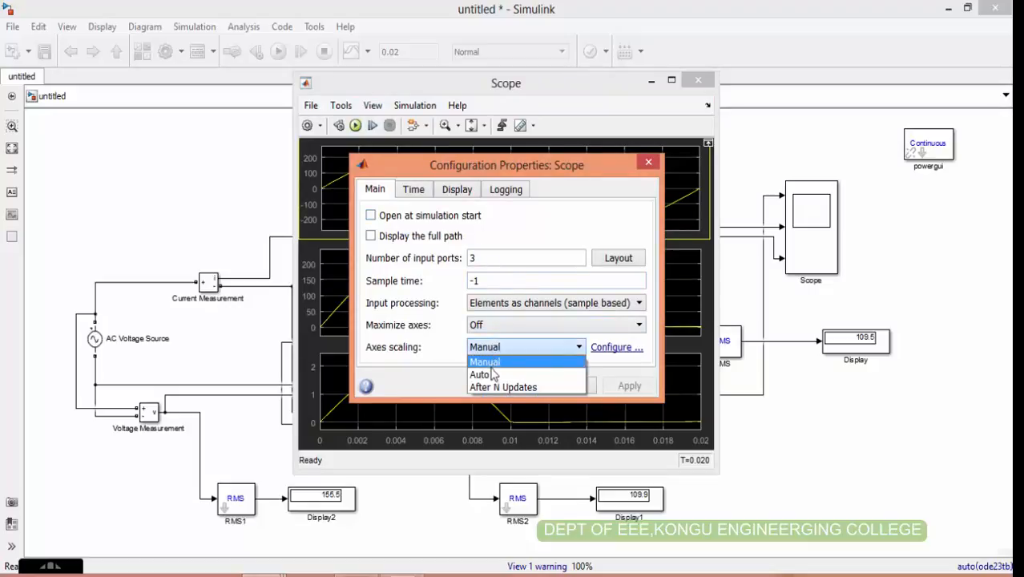
click(492, 375)
click(628, 385)
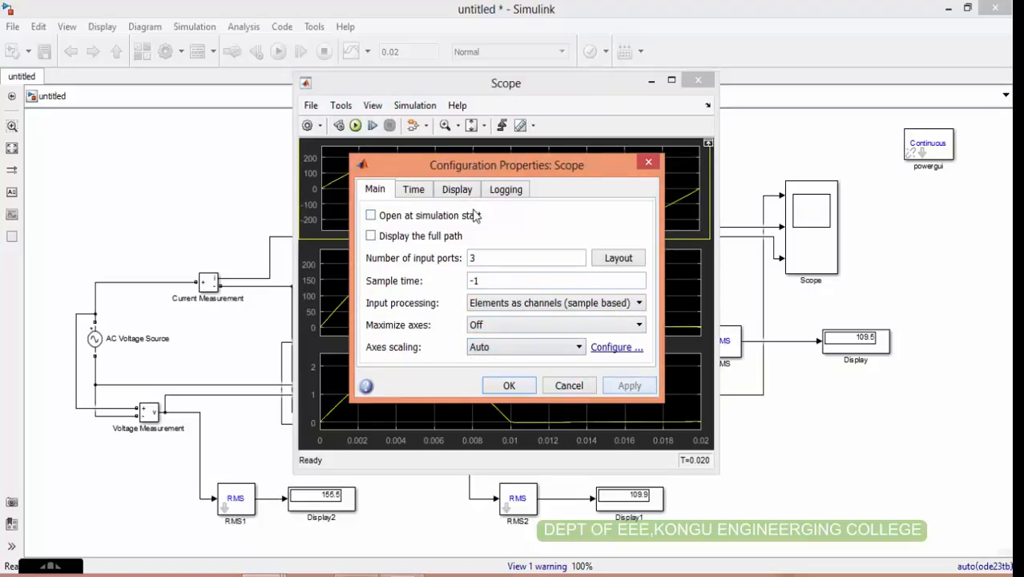
- Set the Scope's time-axis labels to All, choose the time units and apply the configuration
click(455, 194)
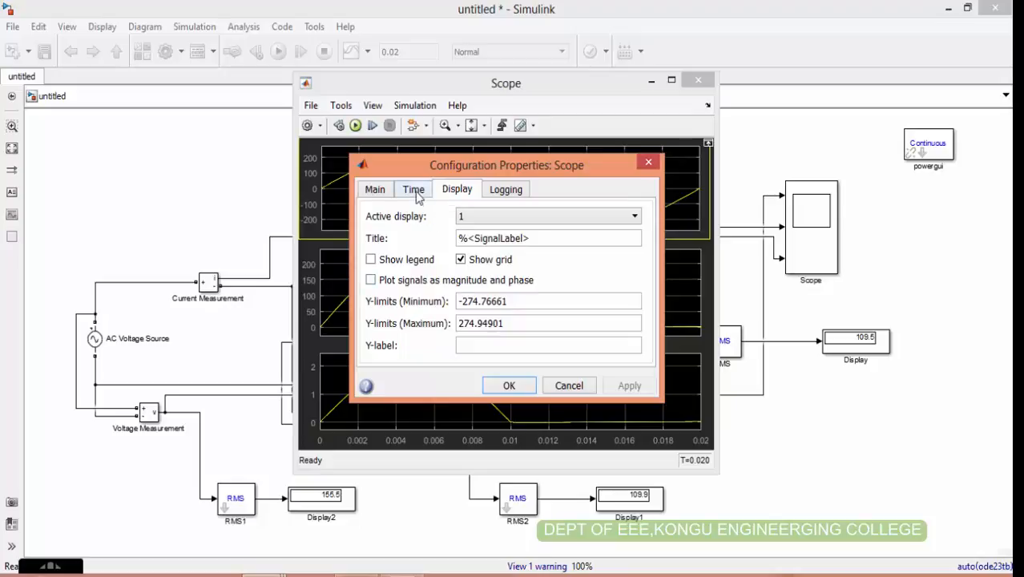
click(415, 190)
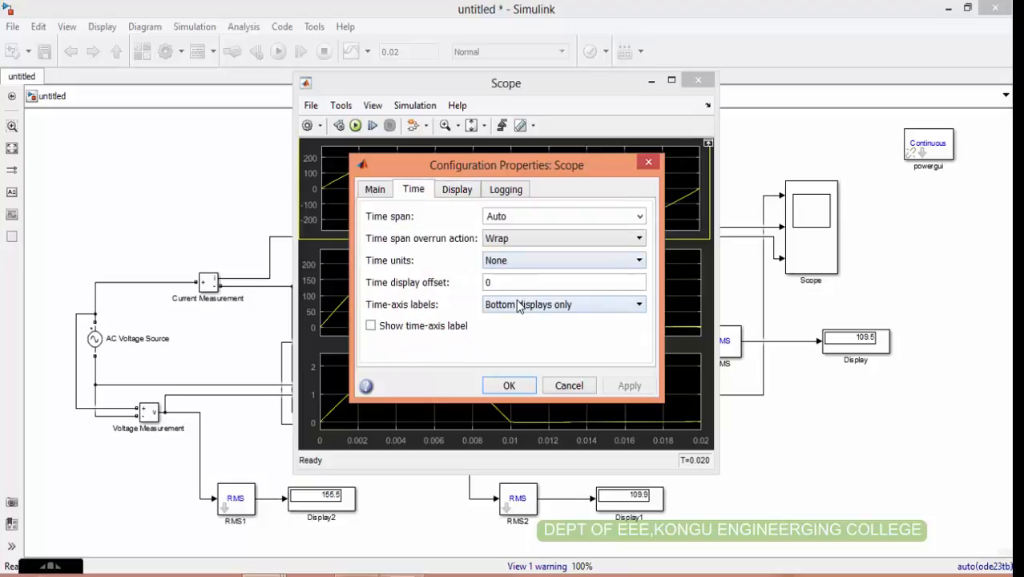
click(519, 305)
click(511, 320)
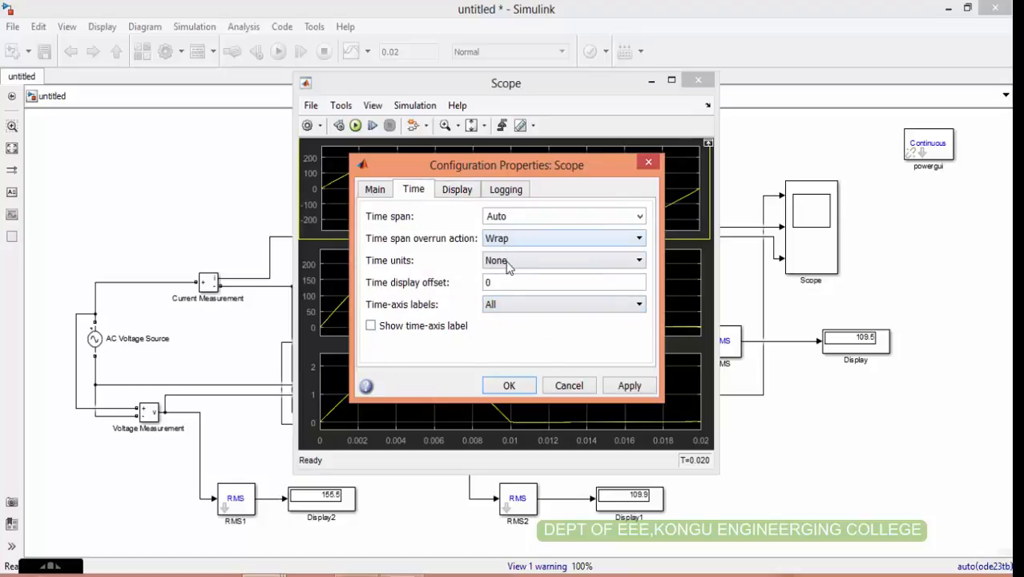
click(507, 262)
click(517, 300)
click(609, 386)
click(524, 385)
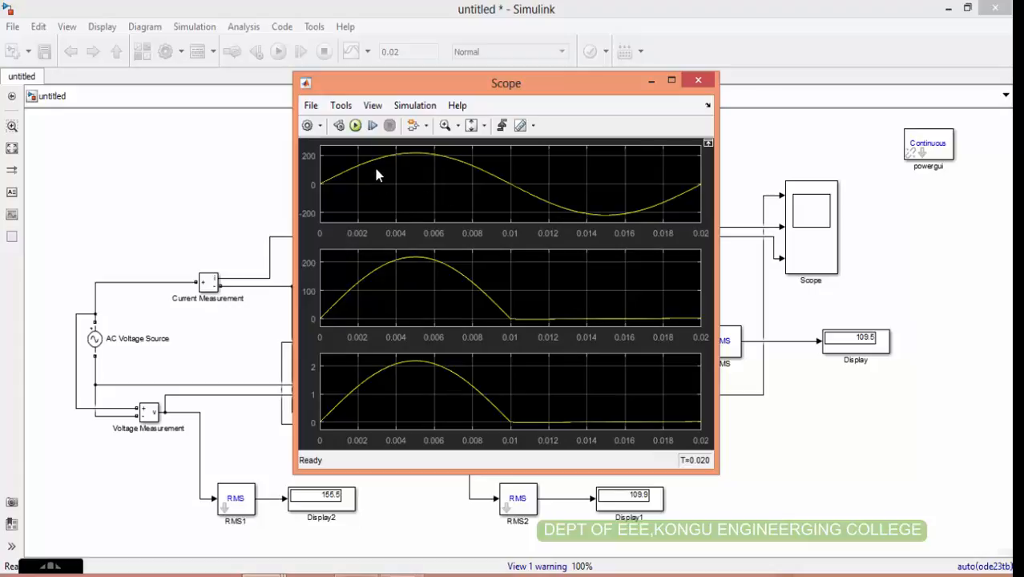
- Move the Scope window aside and rename the Voltage Measurement block at the AC source as SOURCE Voltage Measurement
drag(510, 86, 686, 62)
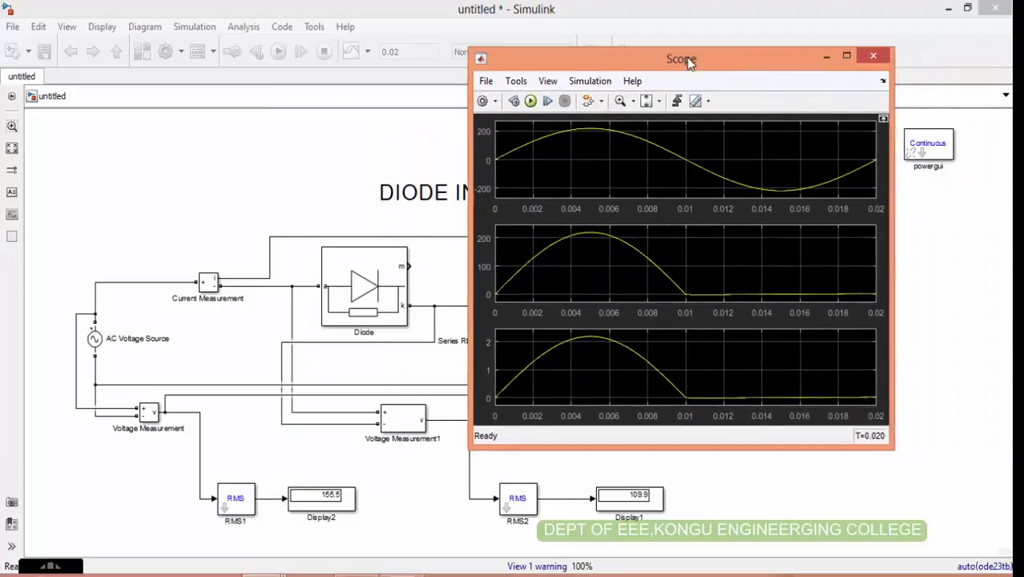
click(131, 435)
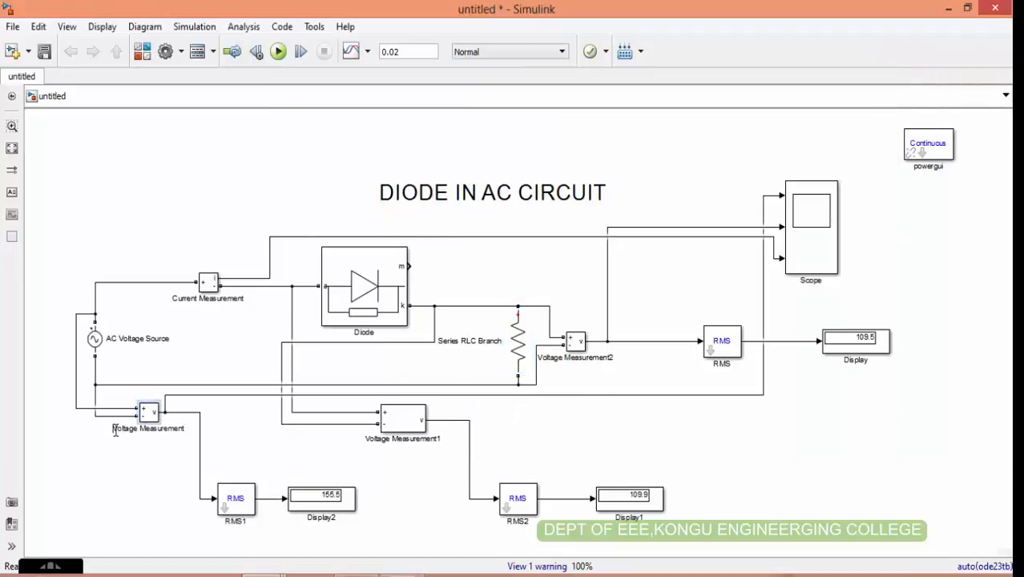
text(SOURCE)
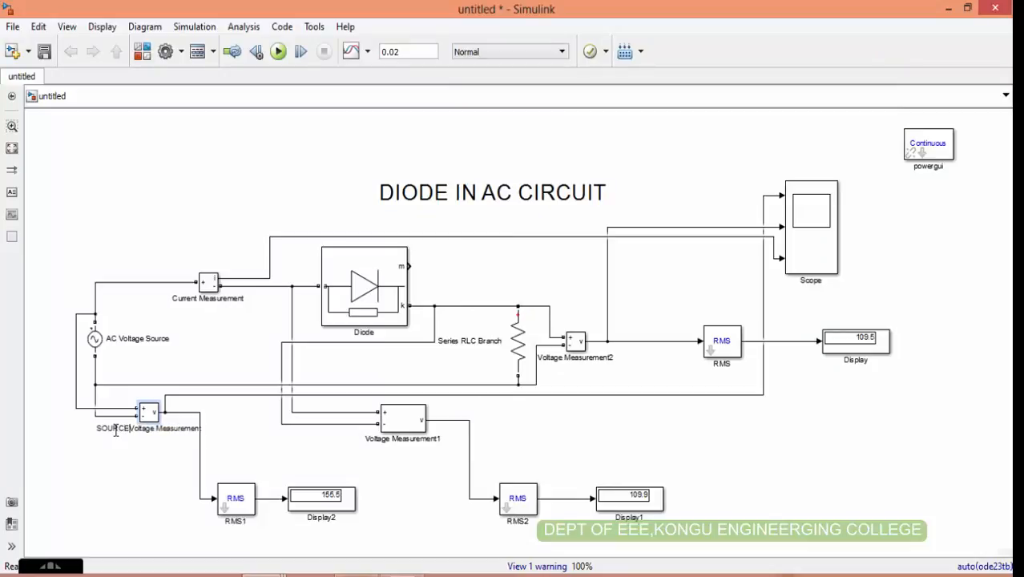
- Rename the Current Measurement block as DIODE Current Measurement and Voltage Measurement2 as DIODE Voltage Measurement2
click(194, 297)
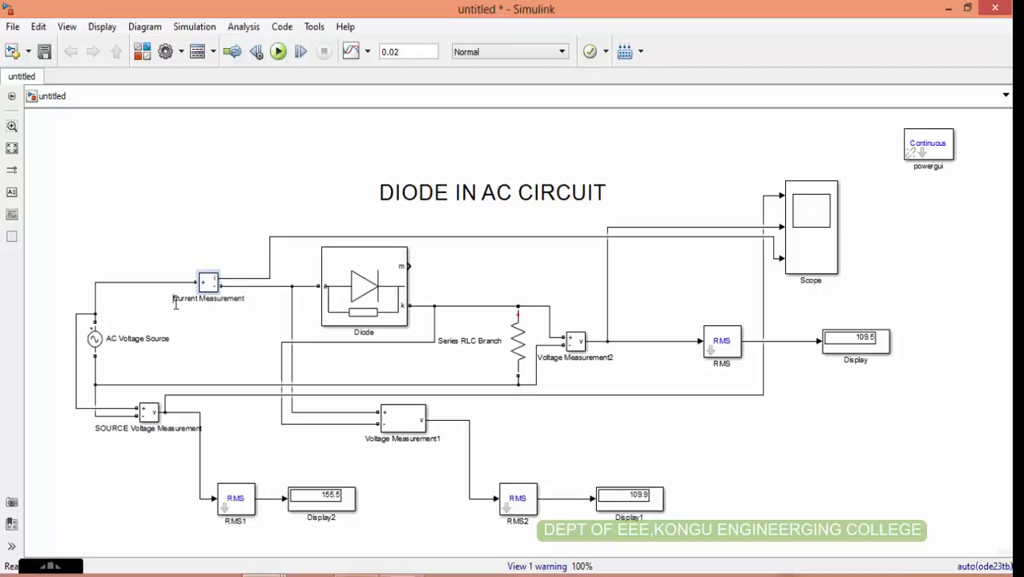
text(DIODE)
click(540, 356)
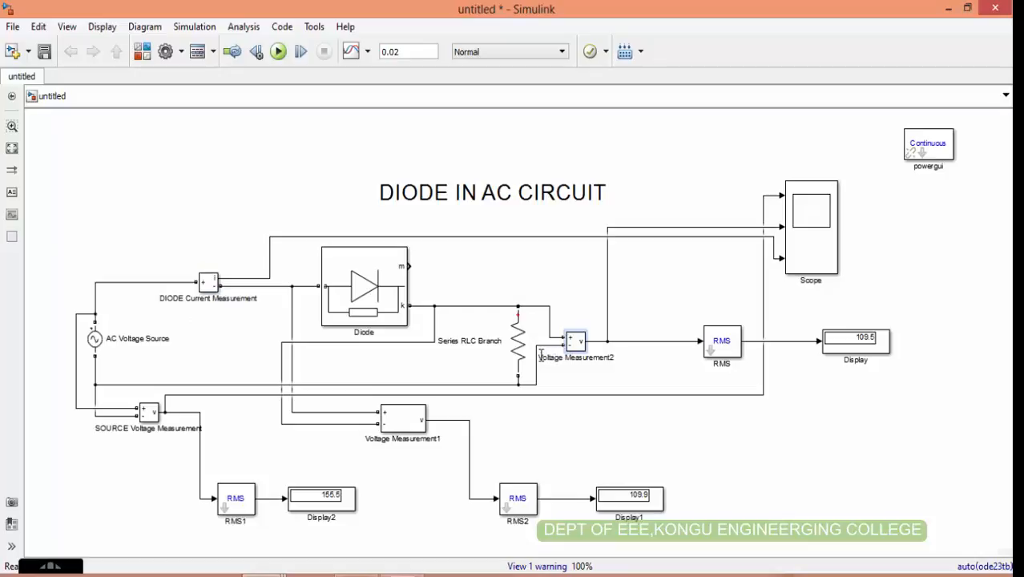
text(DIODE)
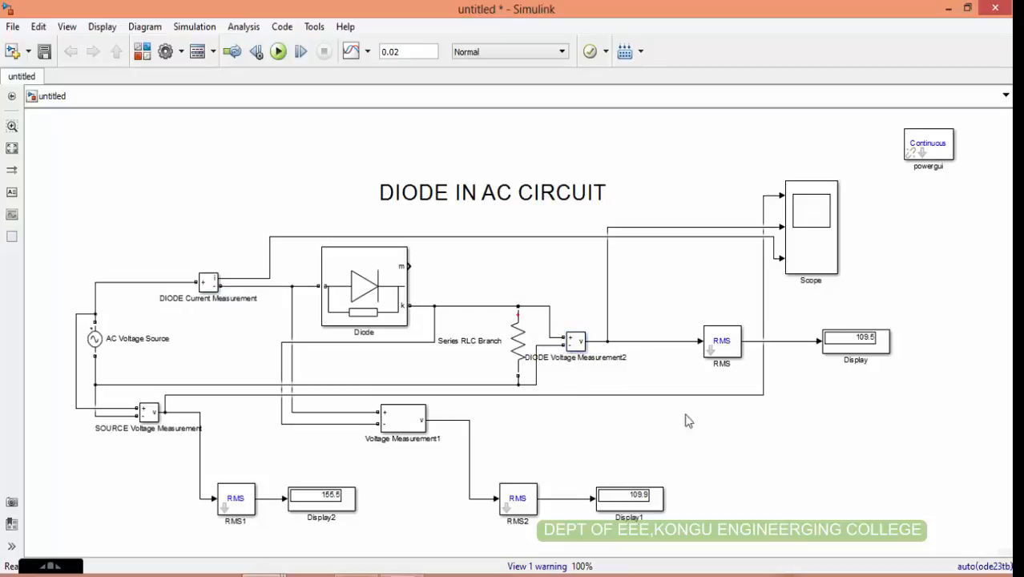
- Reopen the Scope, maximize its window and enable the legend for display 1 in its configuration properties
click(811, 243)
double_click(811, 244)
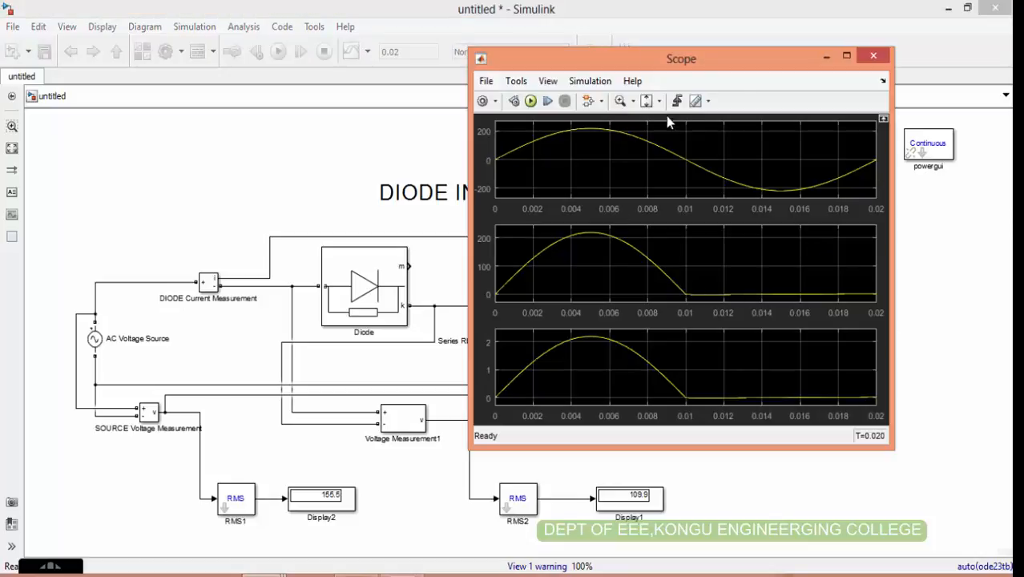
click(847, 55)
click(72, 28)
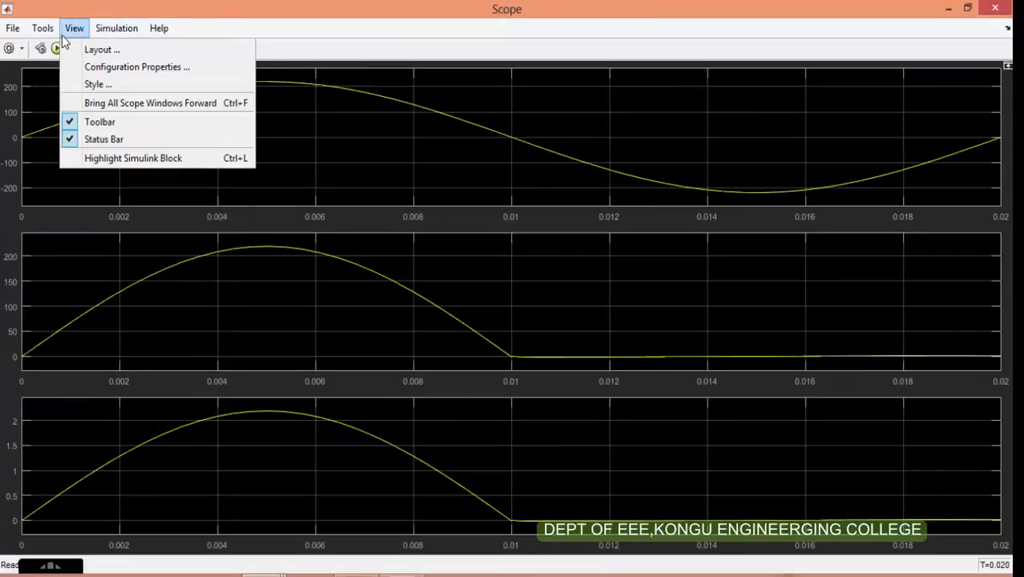
click(89, 68)
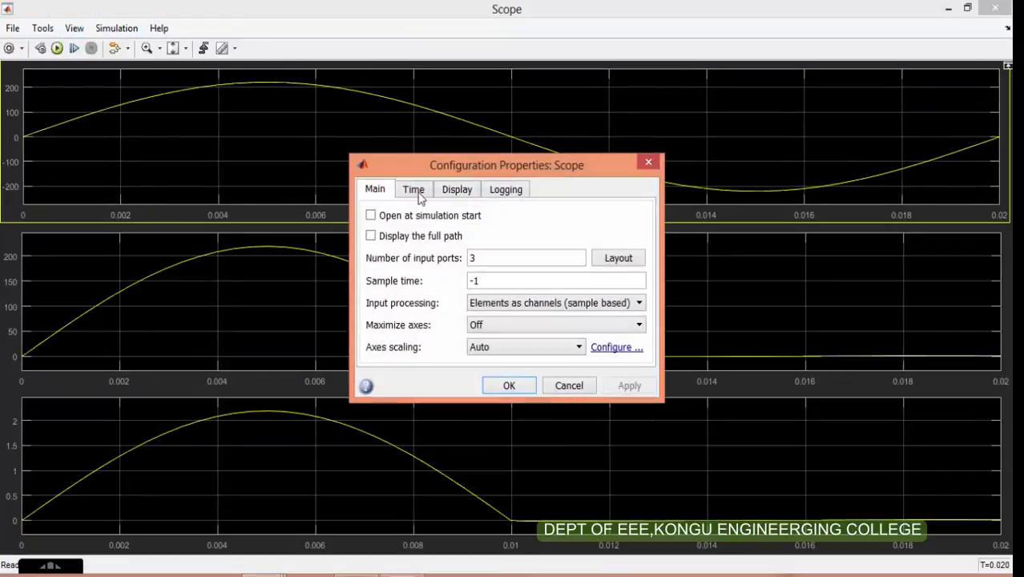
click(454, 192)
click(410, 261)
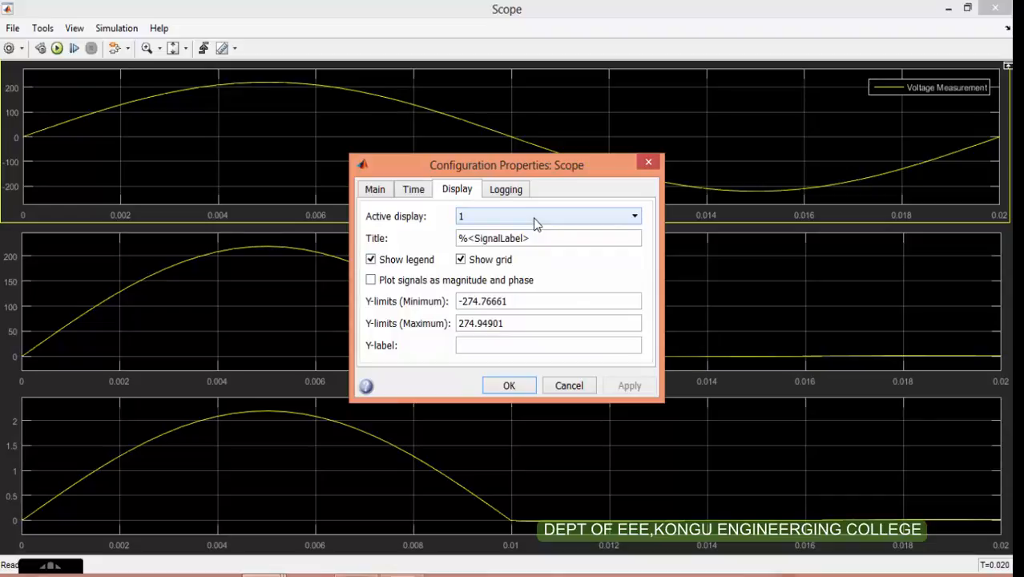
- Enable and apply the legends for displays 2 and 3, and close the Scope's configuration properties
click(533, 218)
click(524, 243)
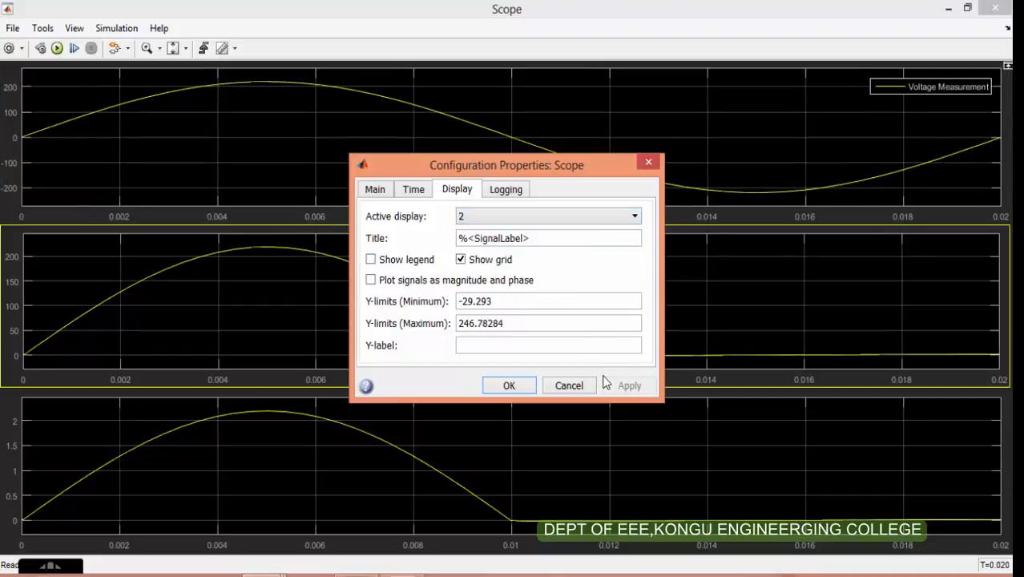
click(370, 259)
click(617, 386)
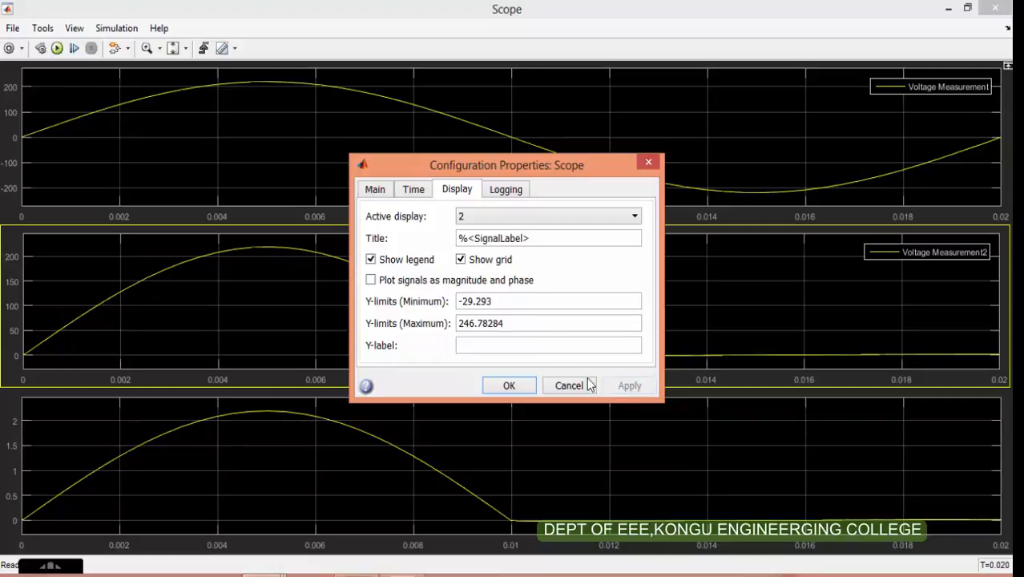
click(528, 214)
click(505, 256)
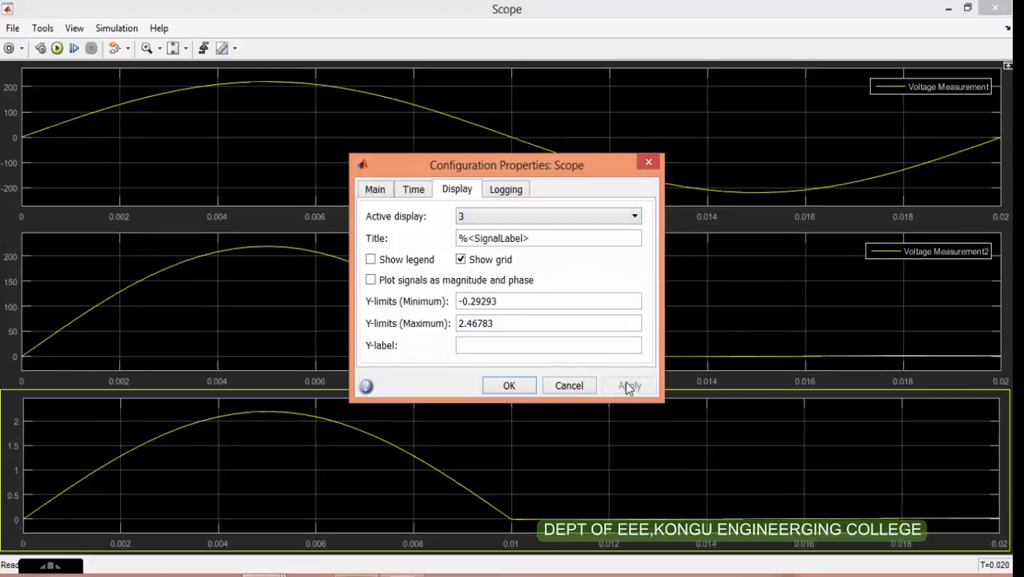
click(428, 265)
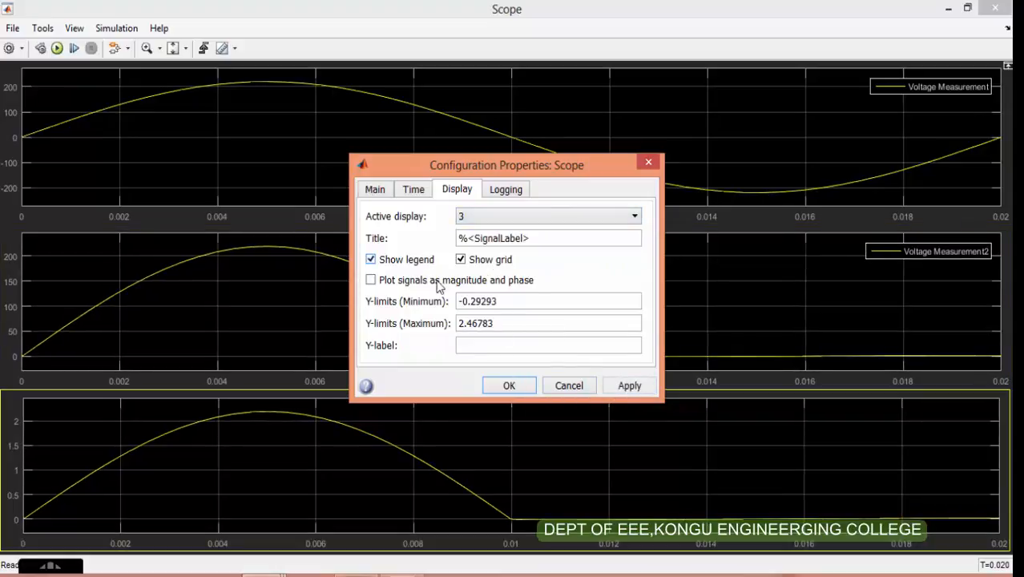
click(615, 384)
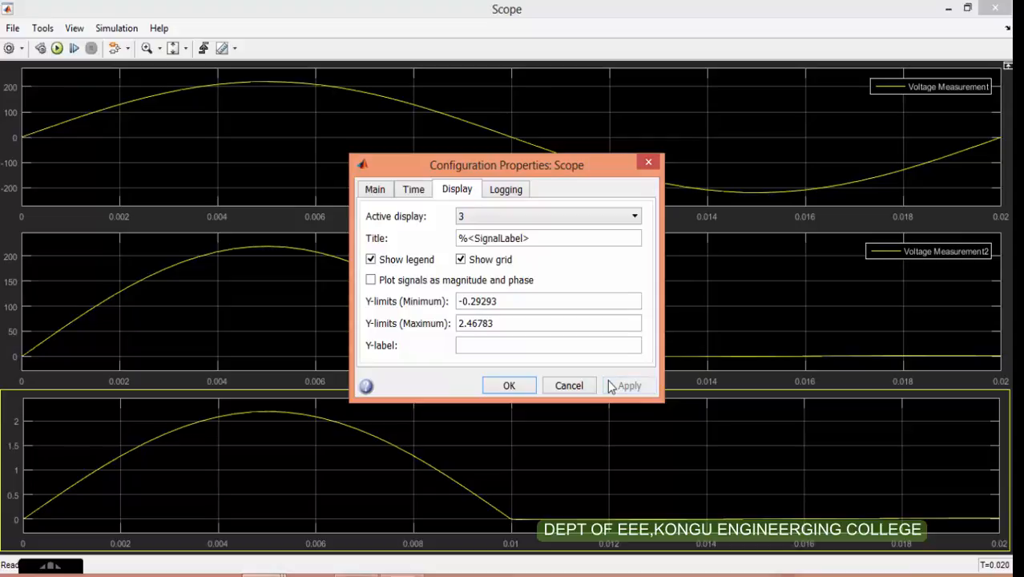
click(517, 389)
- Return to the model, rerun the simulation and view the labelled waveforms in the Scope before minimizing it
click(312, 572)
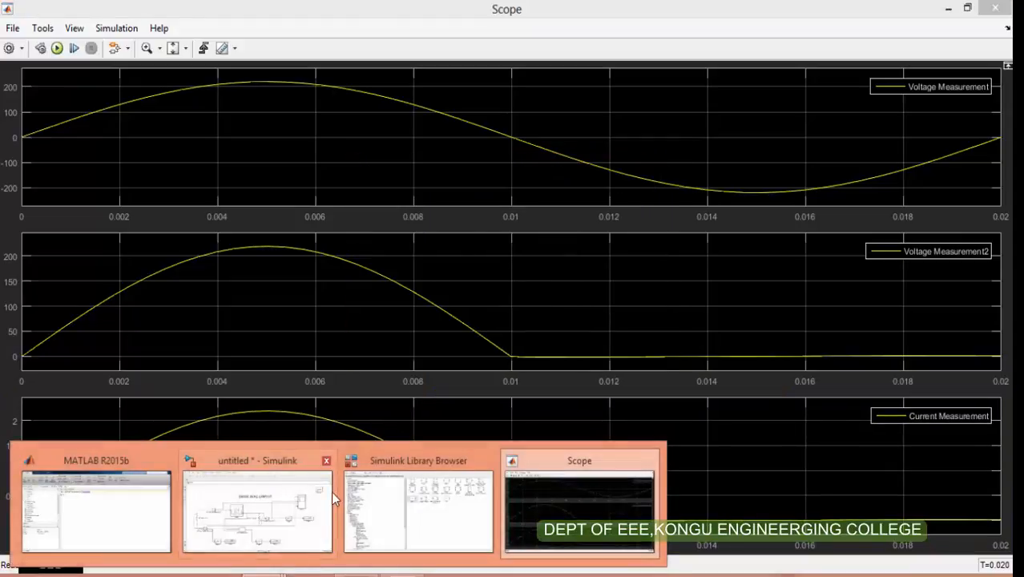
click(321, 497)
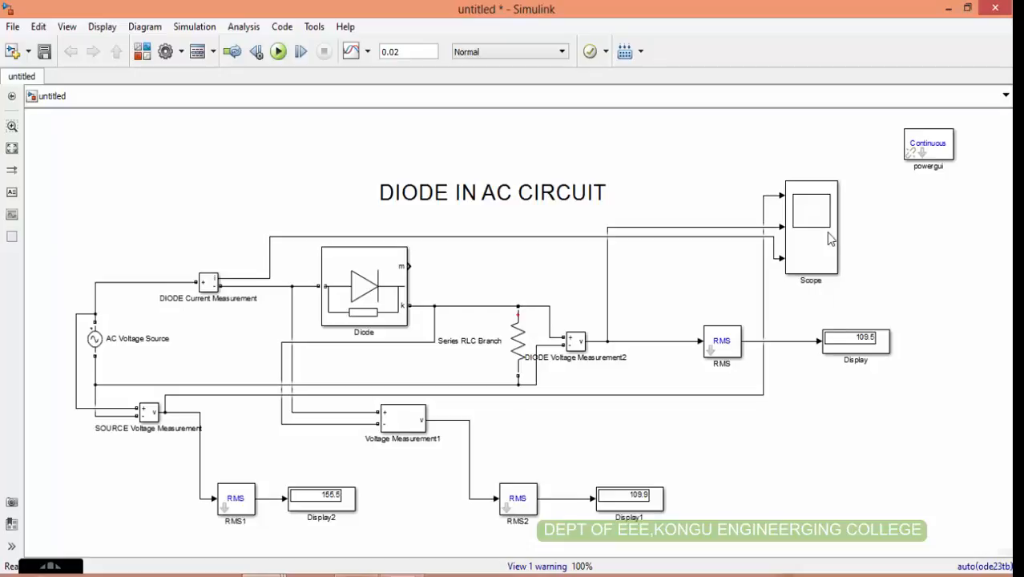
click(312, 571)
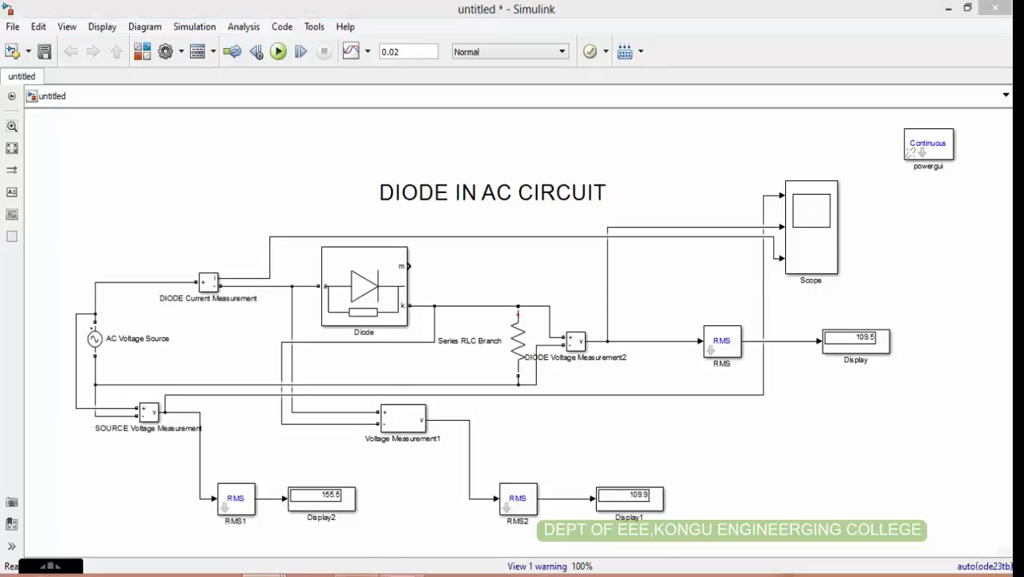
click(605, 459)
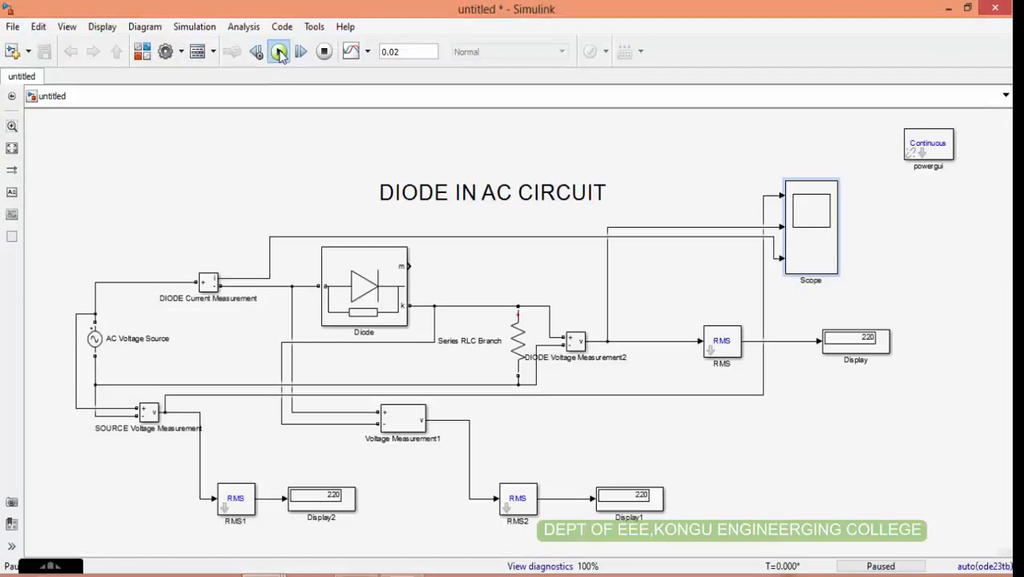
click(279, 53)
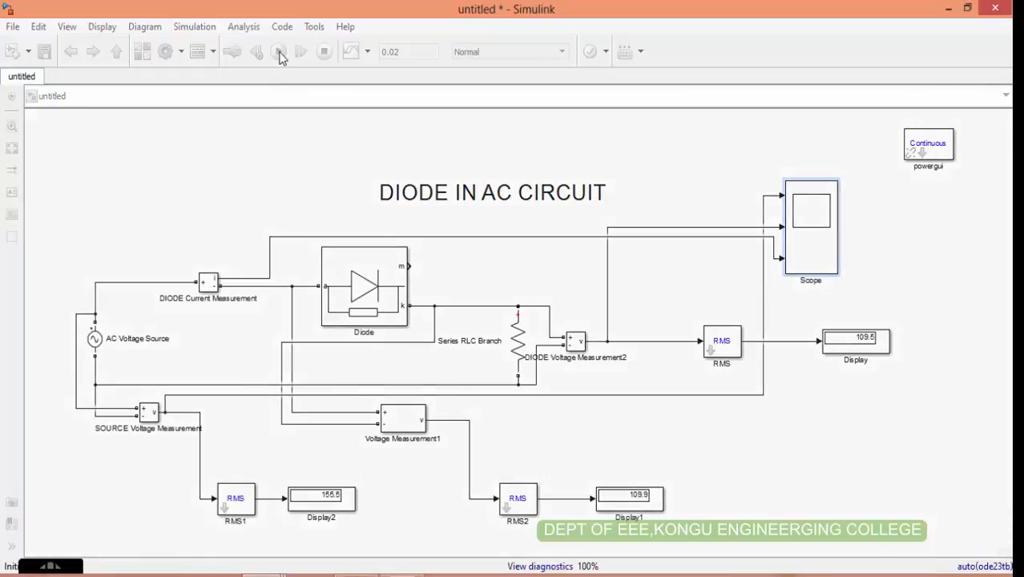
double_click(804, 241)
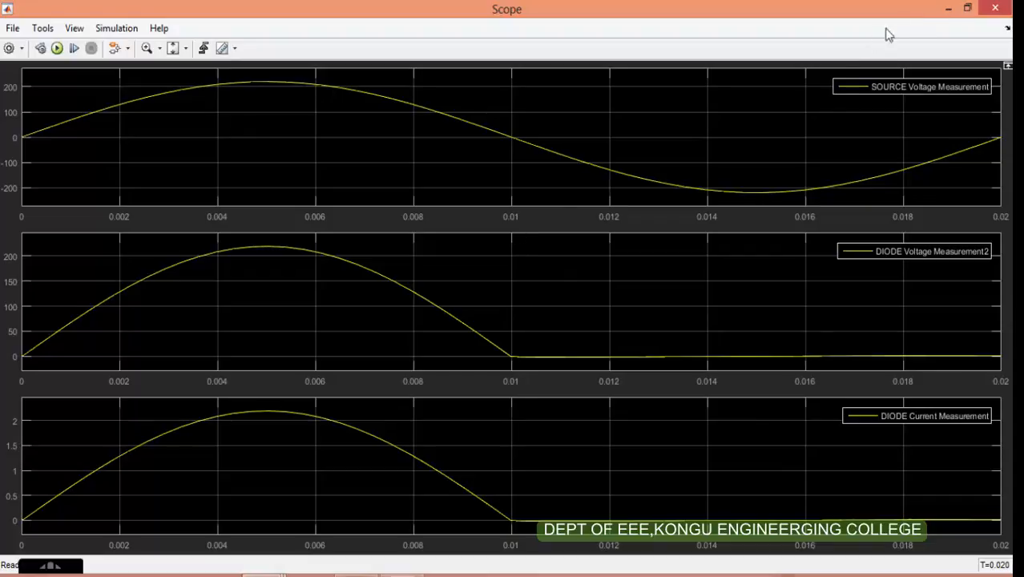
click(949, 8)
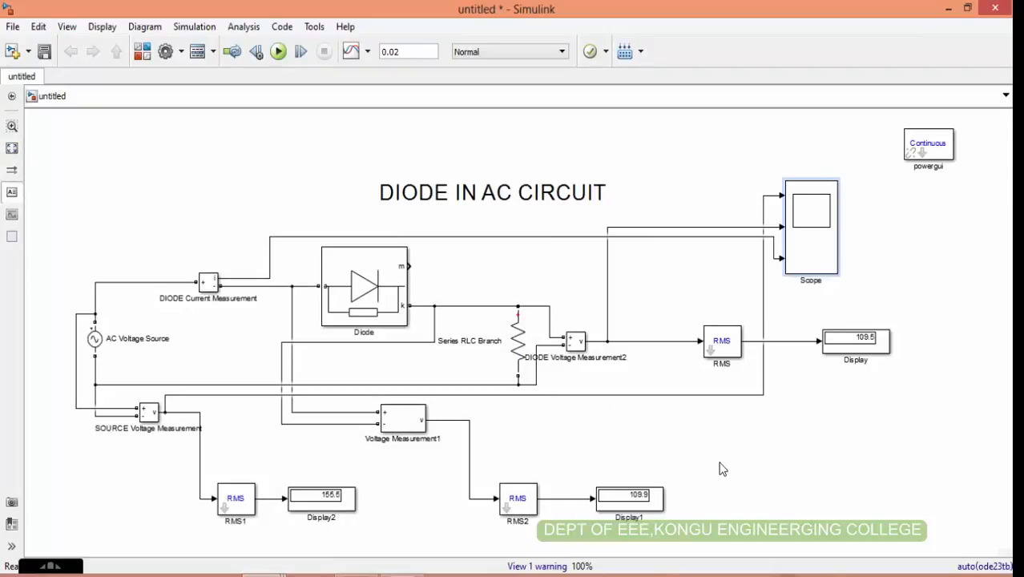
- Add an annotation with font size 20 below the RMS block, with POSITIVE CYCLE as its first line
double_click(696, 436)
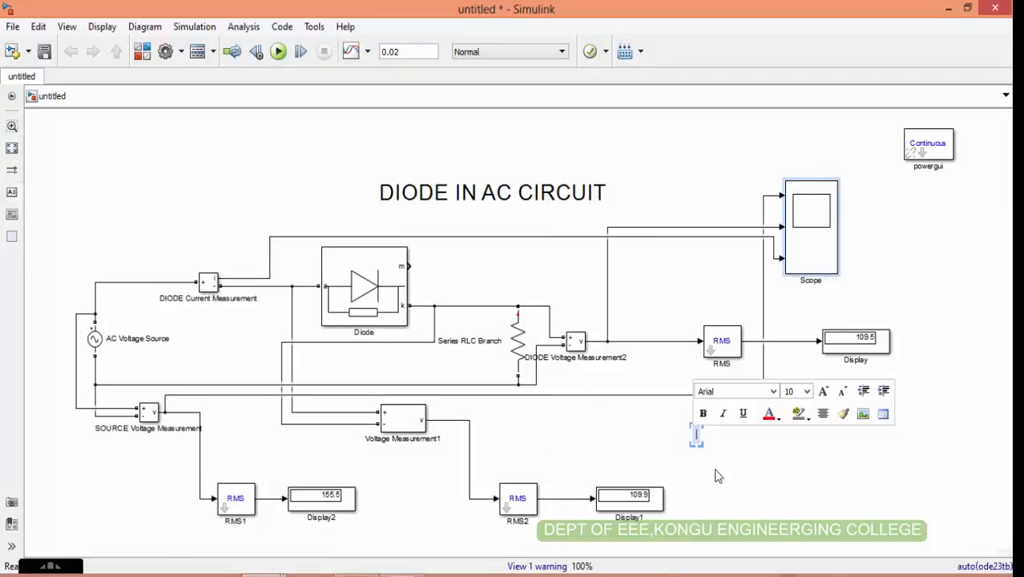
click(806, 391)
click(790, 466)
text(POSI)
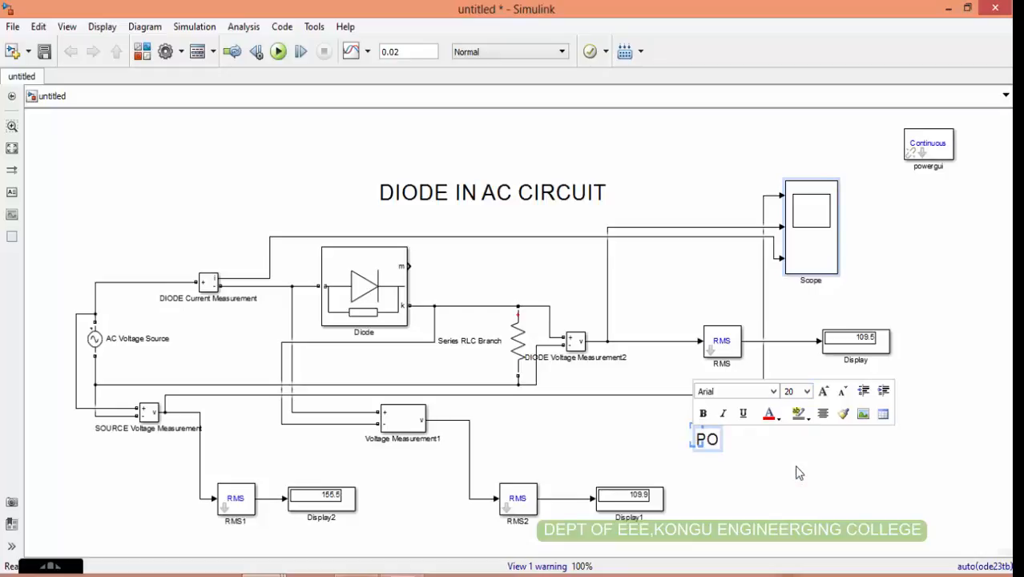
text(TI)
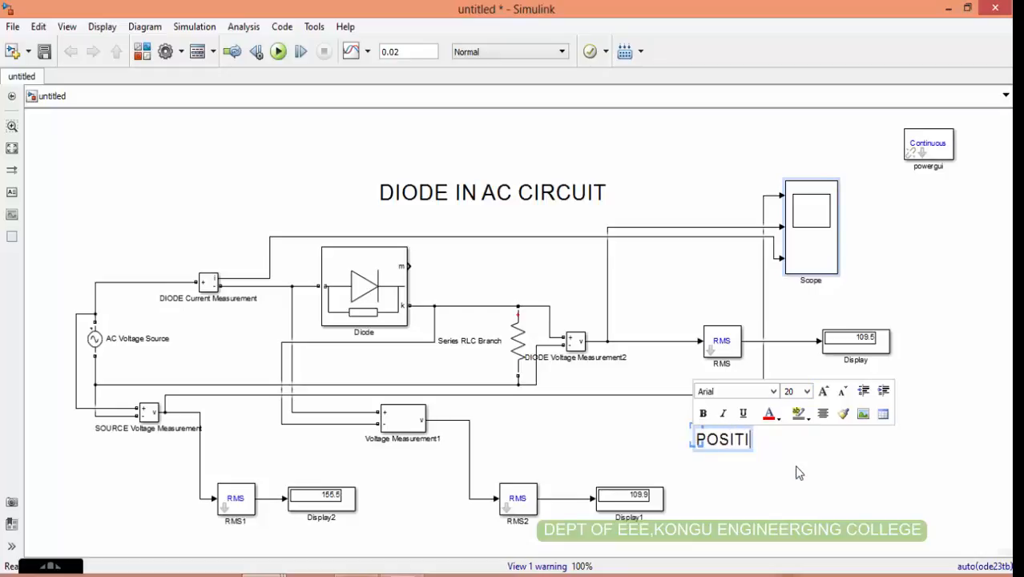
text(VE CY)
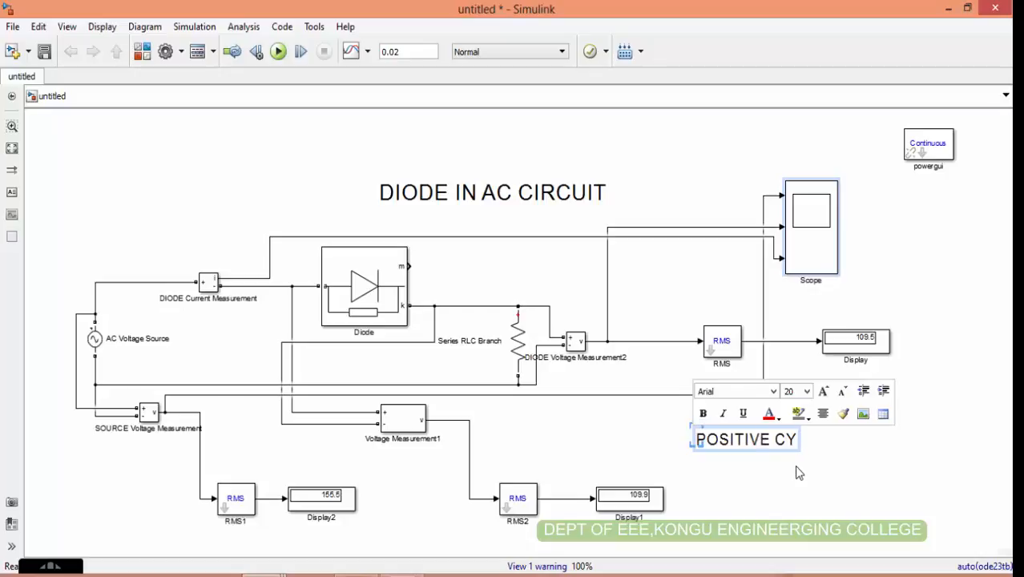
text(CLE)
key(Return)
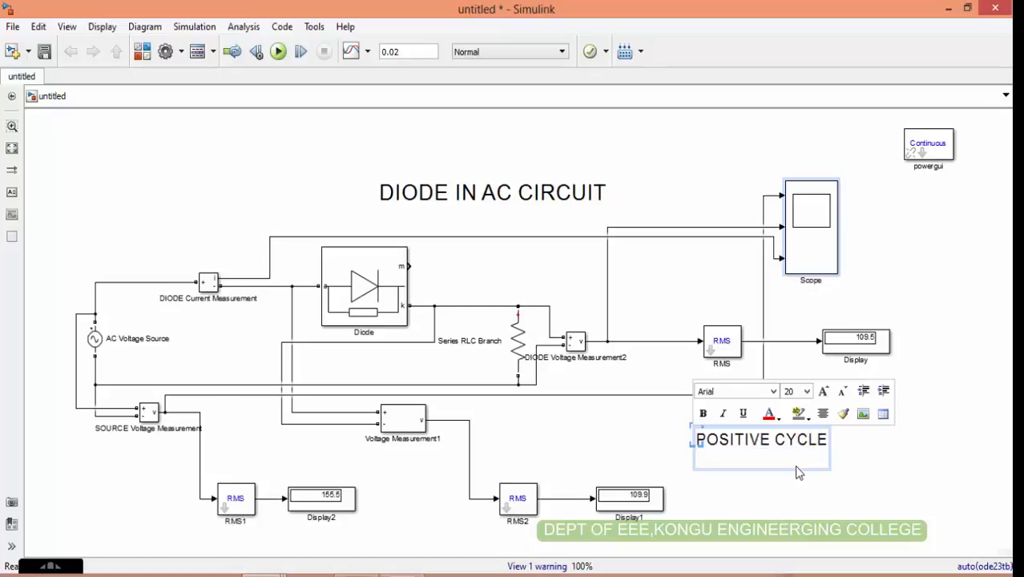
- Write ANODE IS MORE POSITIVE THAN CATHODE as the second line of the annotation
text(ANODE I)
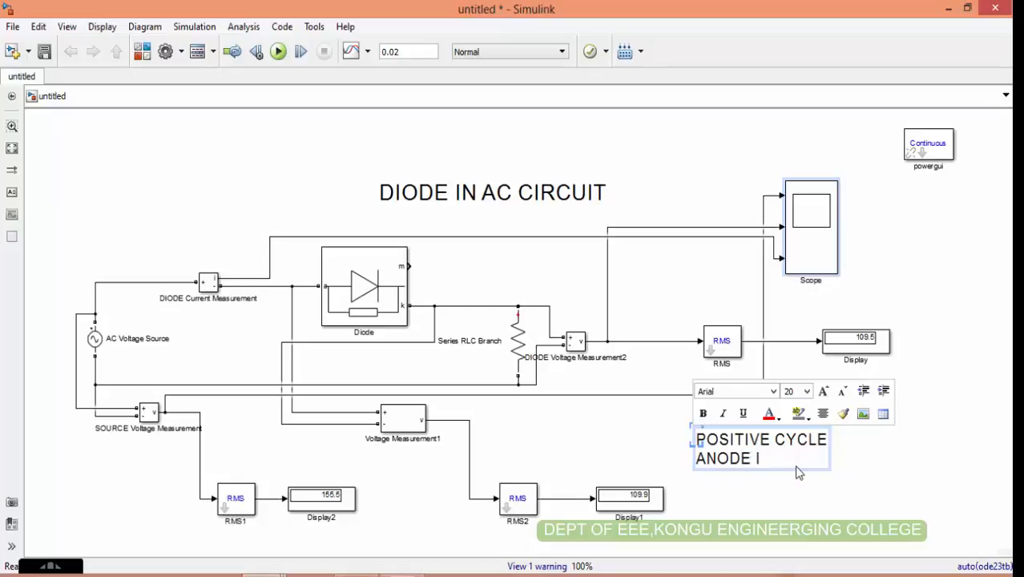
text(S MORE PO)
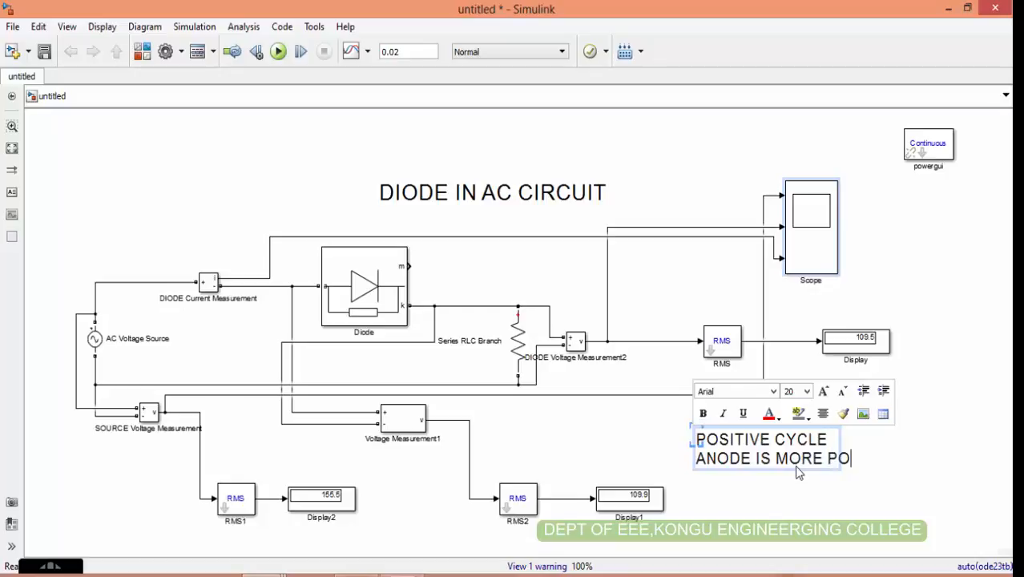
text(S)
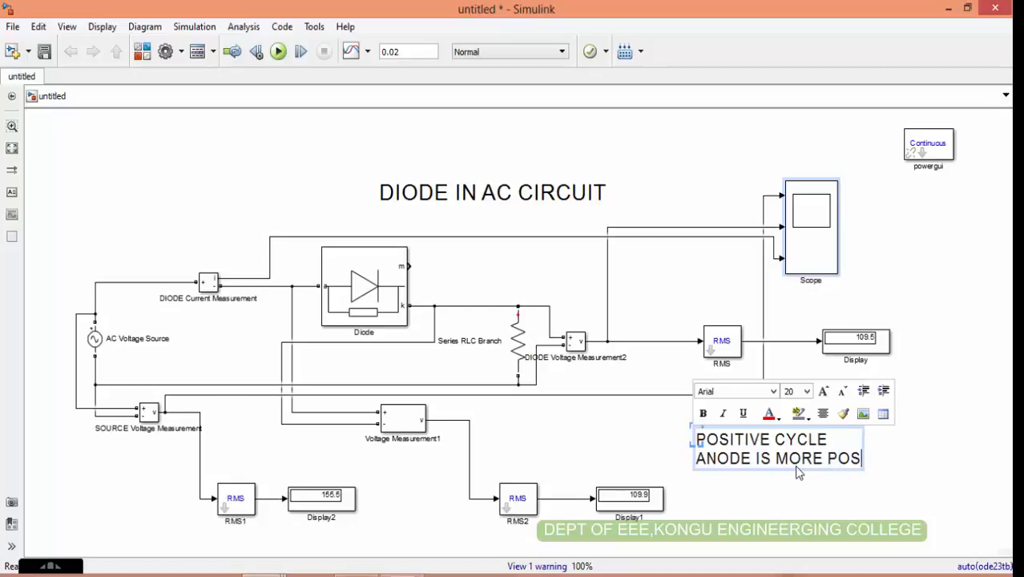
text(ITIVE T)
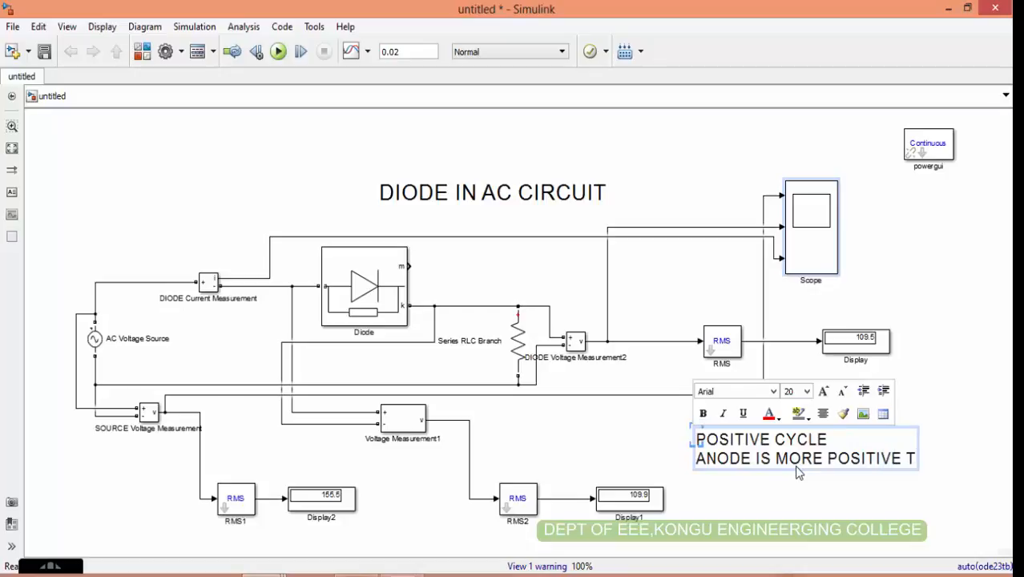
text(HAN CATHOD)
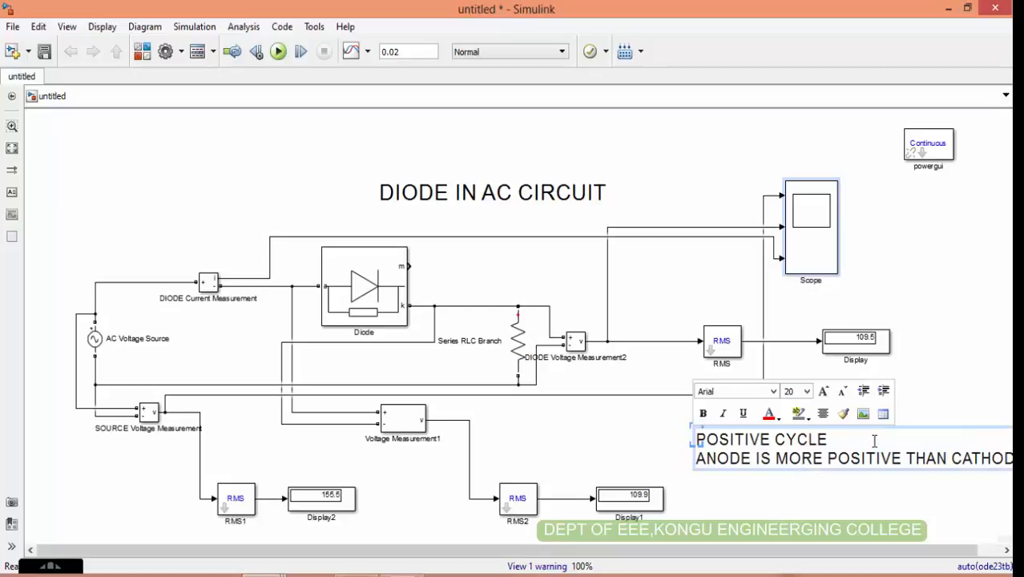
- Move the finished annotation to the free area just above the Display1 block and deselect it
drag(873, 441, 707, 435)
click(848, 511)
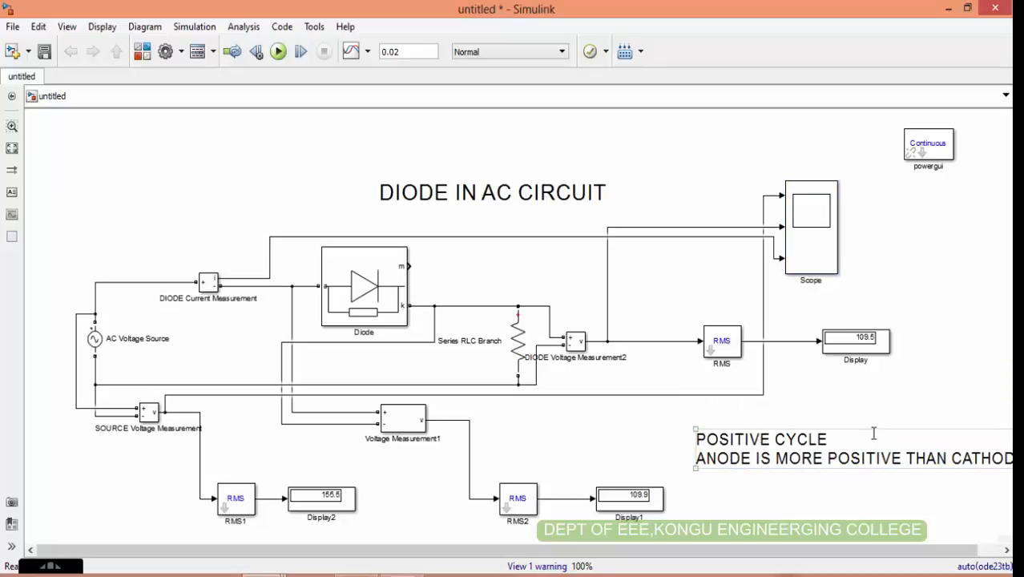
mouse_move(872, 435)
mouse_down()
mouse_move(772, 416)
mouse_move(777, 430)
mouse_up()
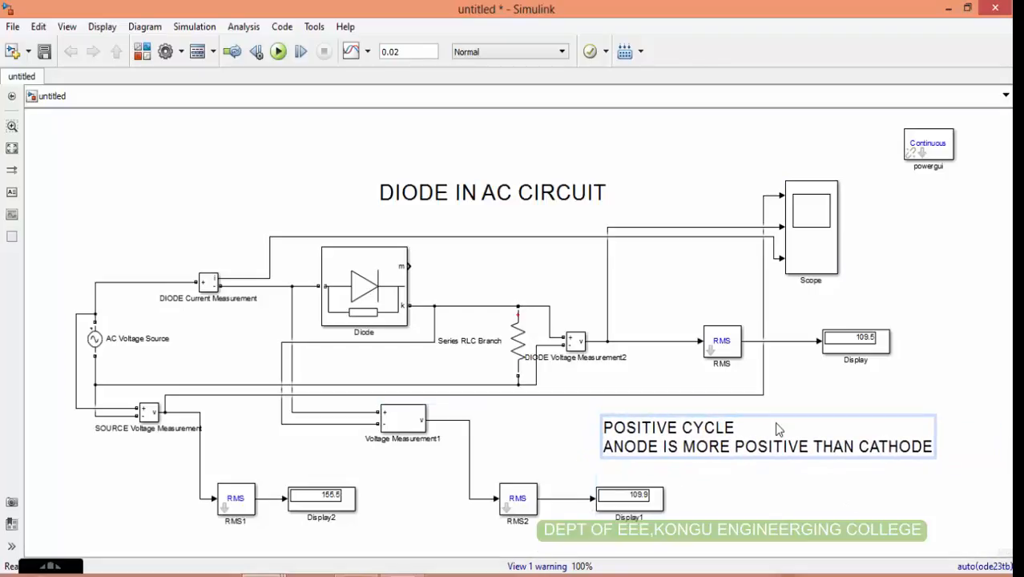
click(769, 509)
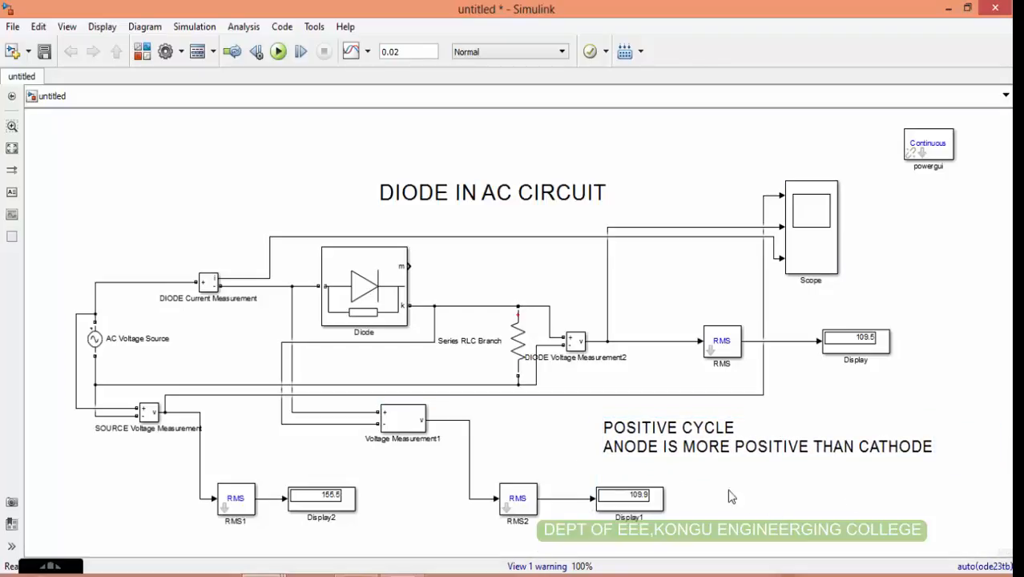
- Add NEGATIVE as the third line of the POSITIVE CYCLE annotation
click(616, 441)
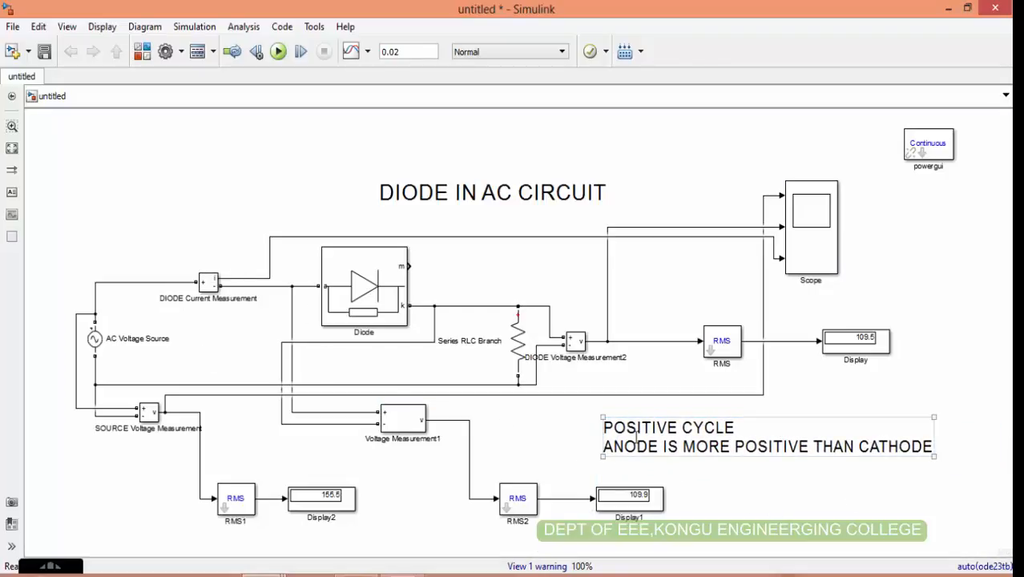
click(917, 473)
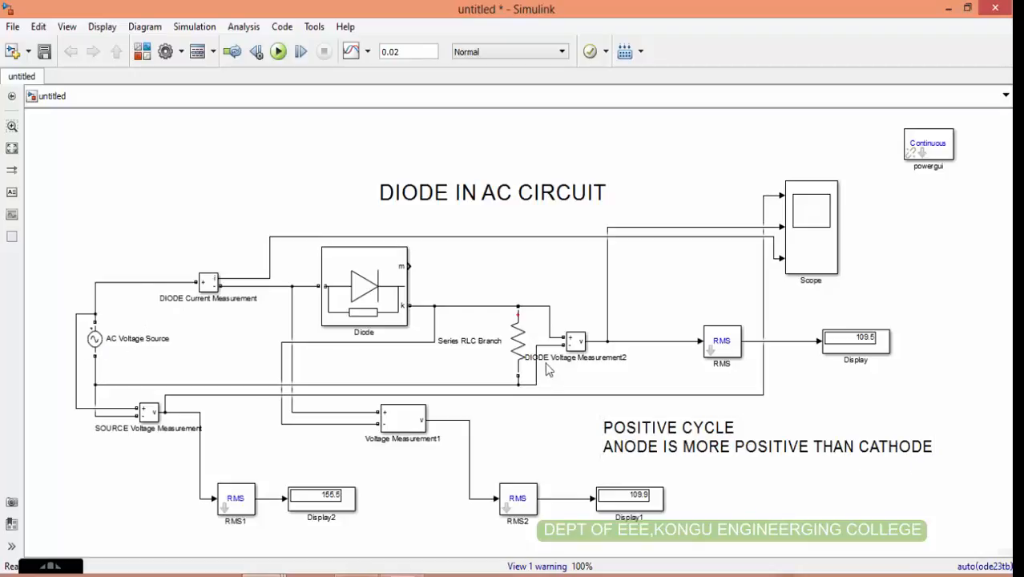
click(176, 293)
click(931, 449)
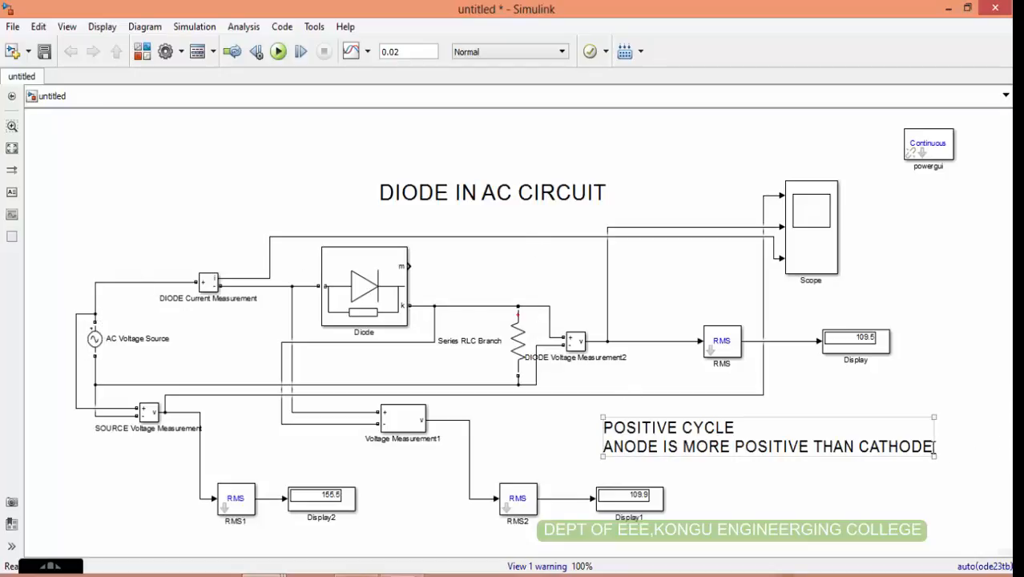
click(932, 446)
key(Return)
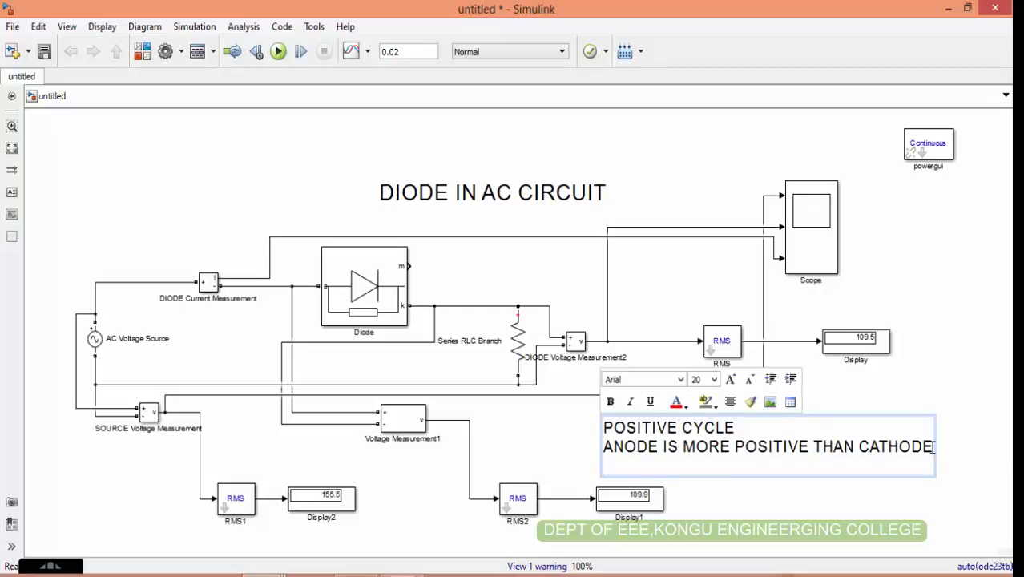
text(NEGATIVE)
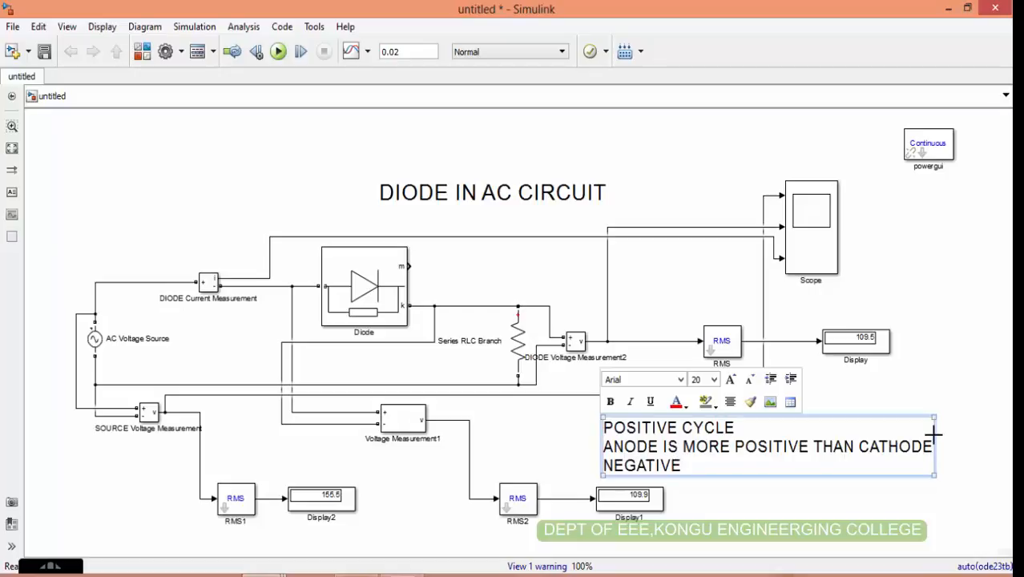
- Reduce all the annotation text to font size 14 and enlarge its box to make room for more text
mouse_move(743, 427)
mouse_down()
mouse_move(814, 444)
mouse_move(827, 462)
mouse_up()
drag(605, 425, 681, 465)
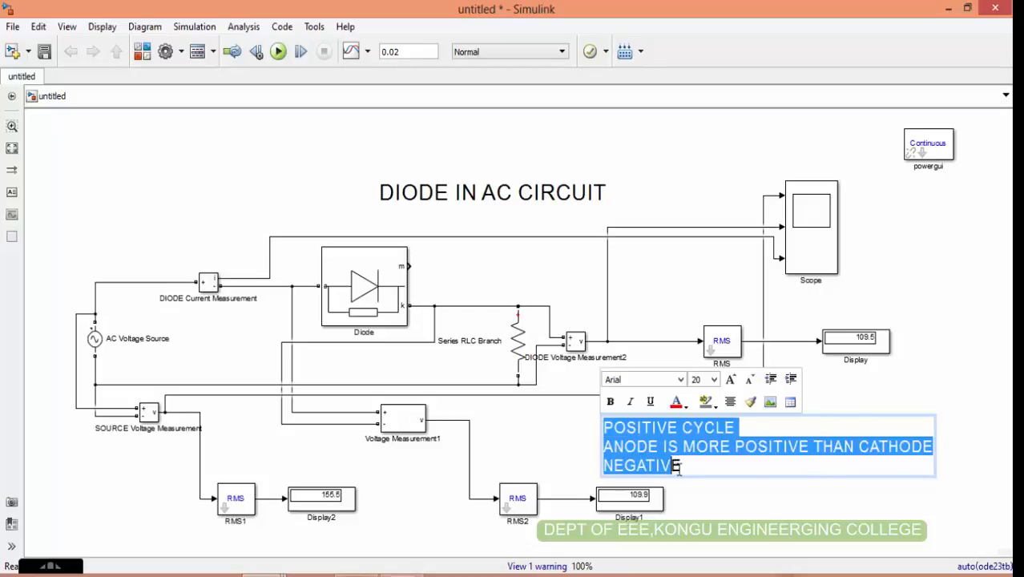
click(749, 379)
click(749, 379)
click(749, 379)
click(688, 450)
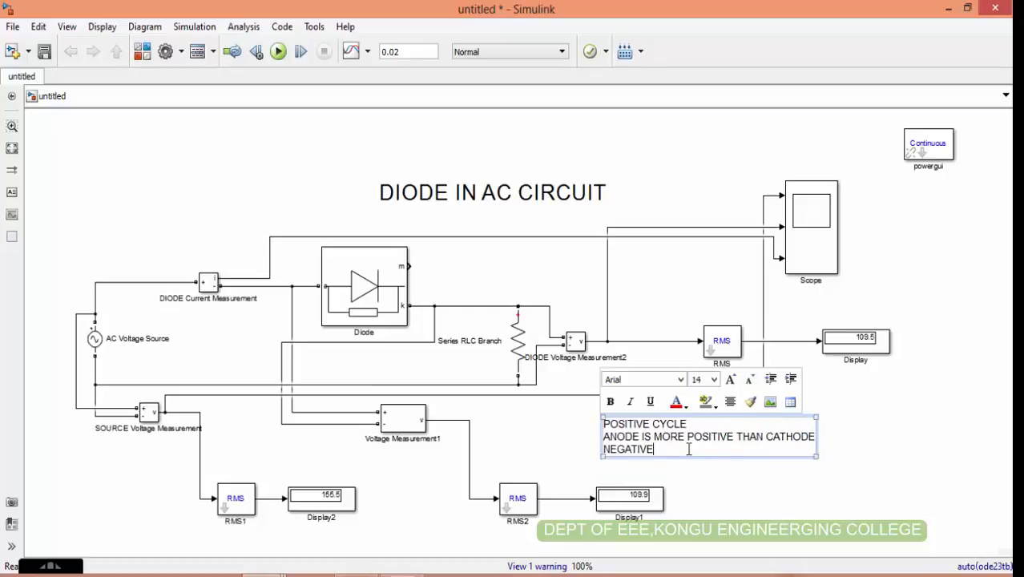
mouse_move(813, 454)
mouse_down()
mouse_move(871, 480)
mouse_move(944, 464)
mouse_move(962, 481)
mouse_up()
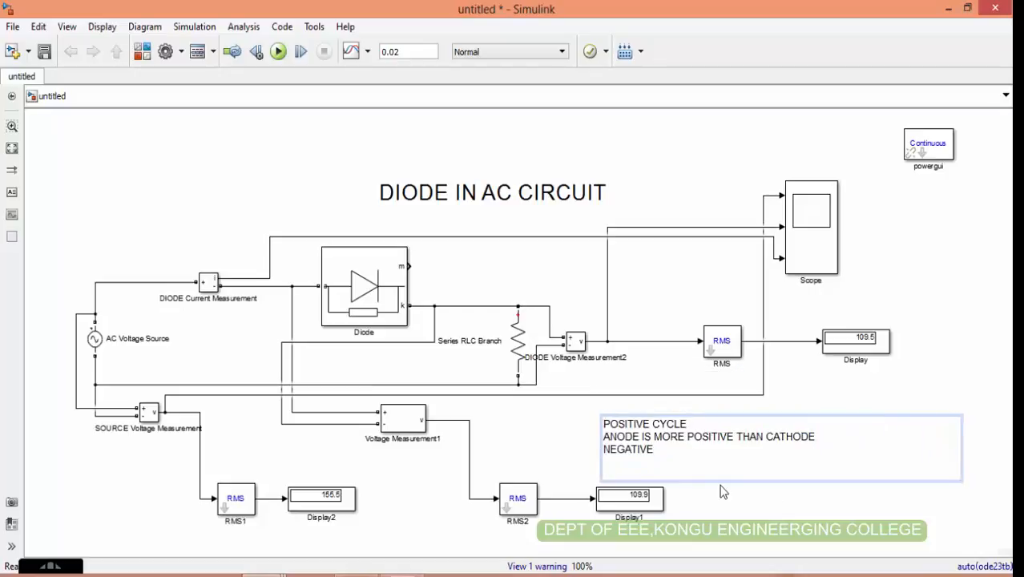
- Write CATHODE IS MORE POSITIVE THAN ANODE as the fourth line of the annotation and deselect it
click(637, 468)
key(Return)
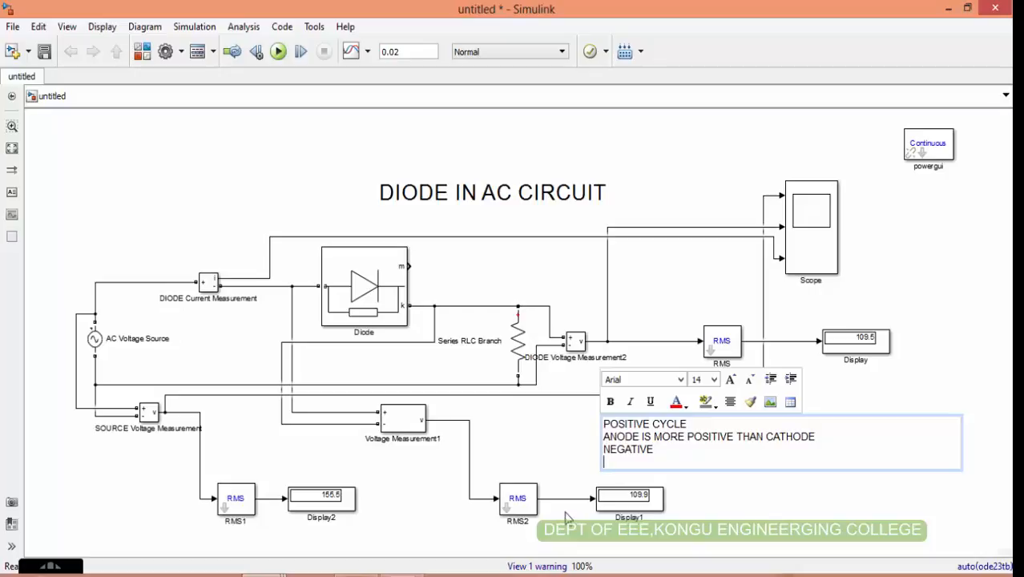
text(CATHODE IS MORE)
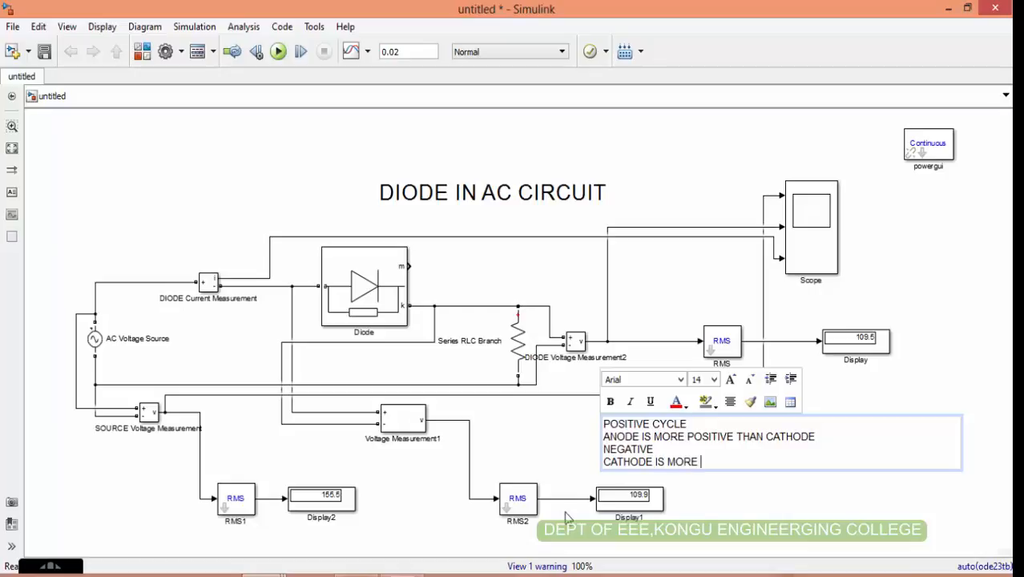
text( POSITIVE THAN AN)
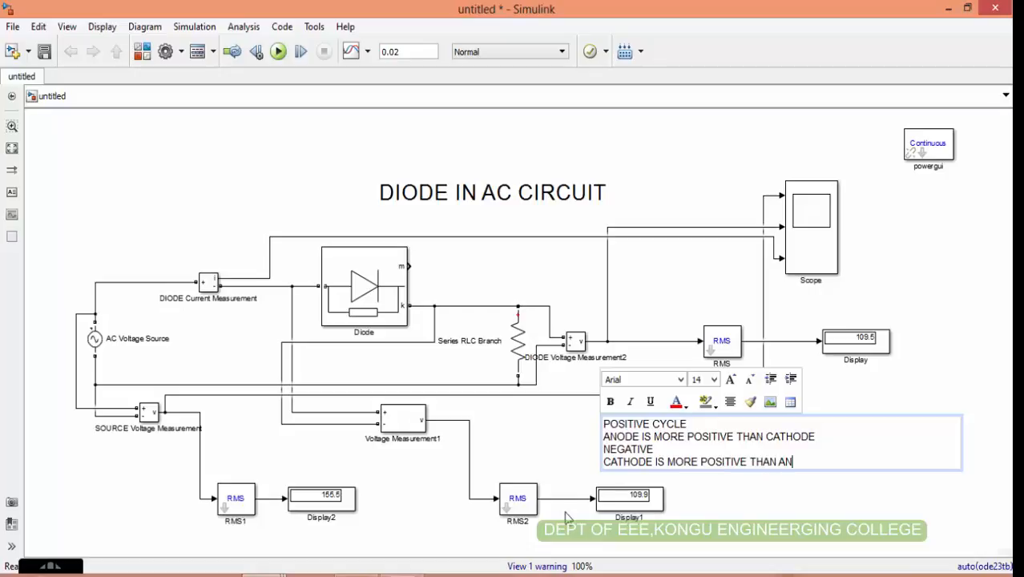
text(ODE)
click(807, 504)
click(734, 481)
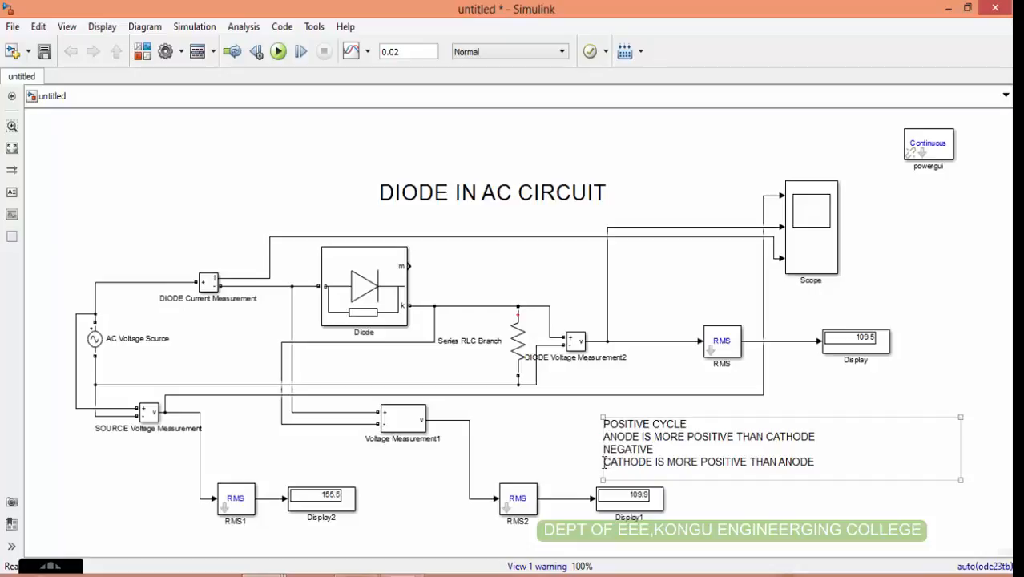
click(397, 226)
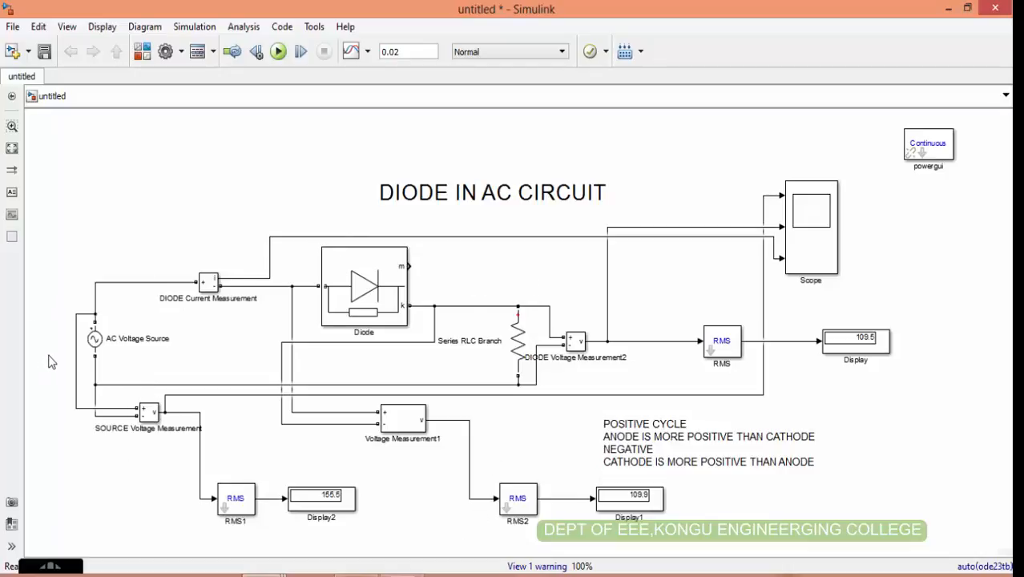
- Review the Scope waveforms, rerun the simulation with a stop time of 0.25 and view the Scope again before minimizing it
double_click(829, 201)
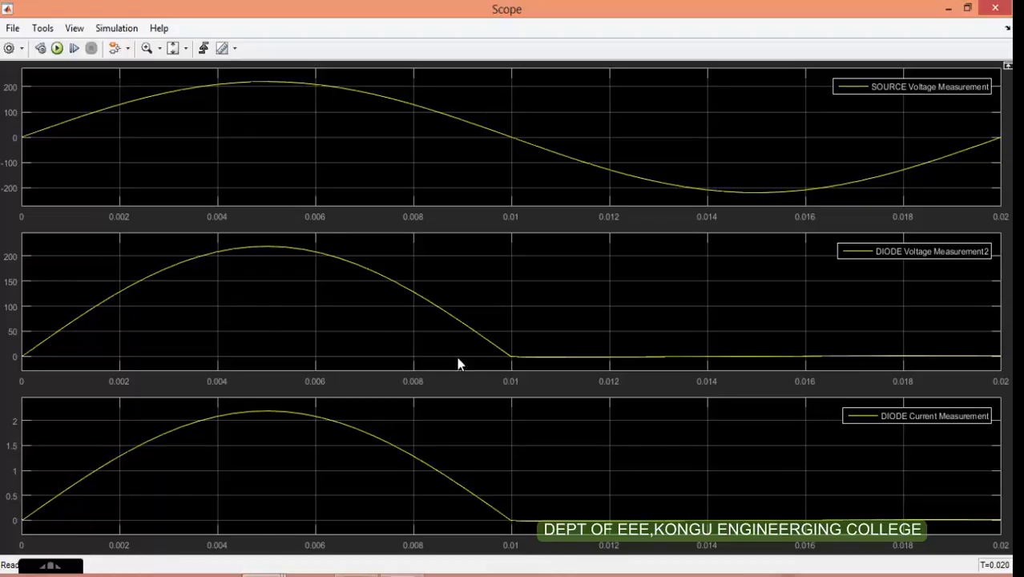
click(949, 8)
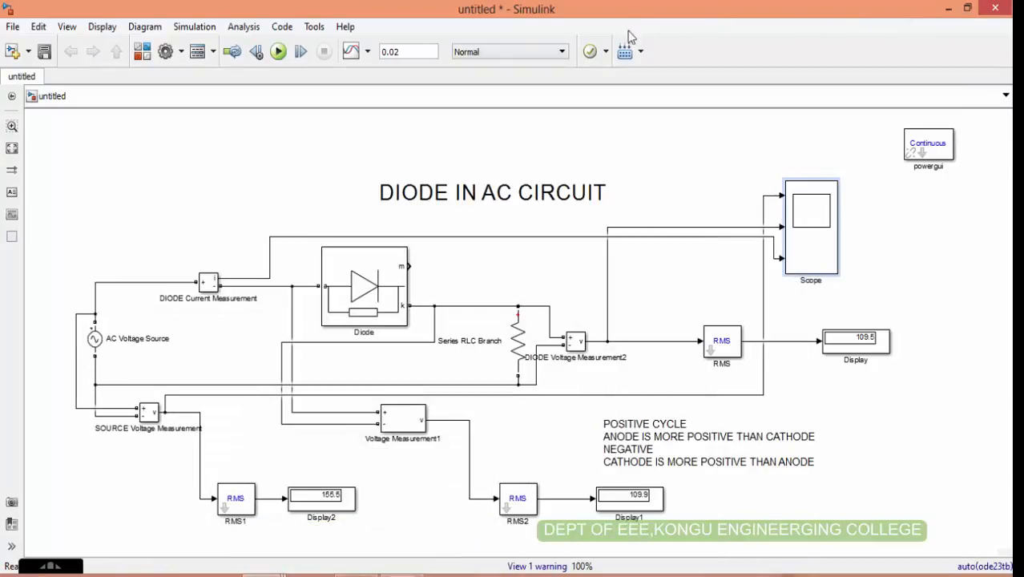
click(435, 54)
text(0.25)
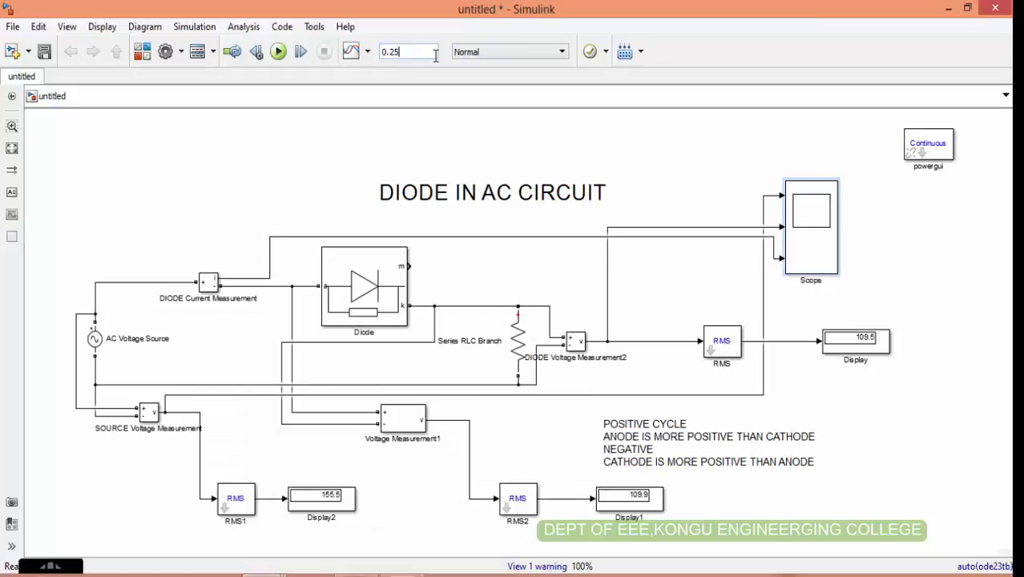
click(279, 52)
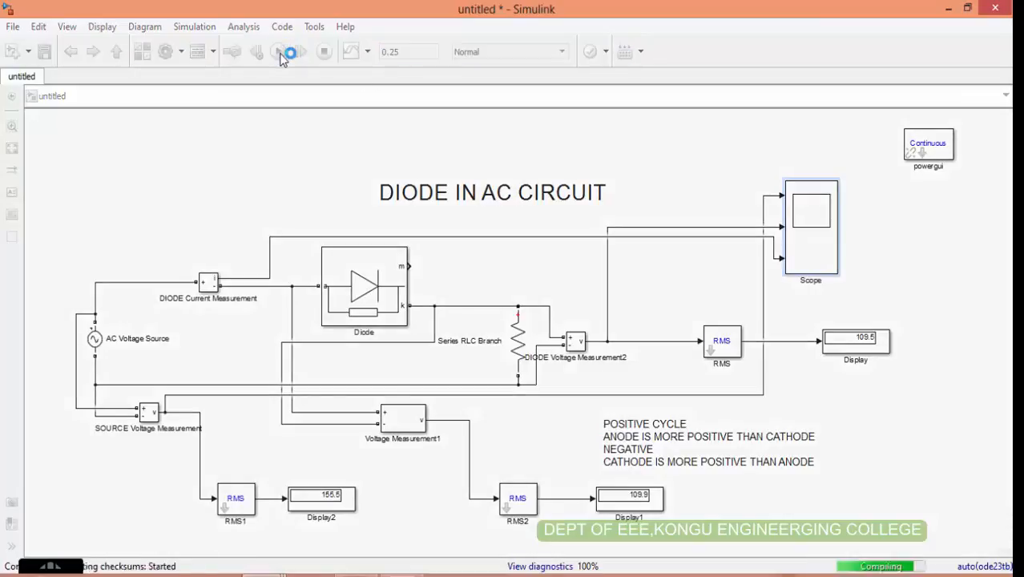
double_click(809, 244)
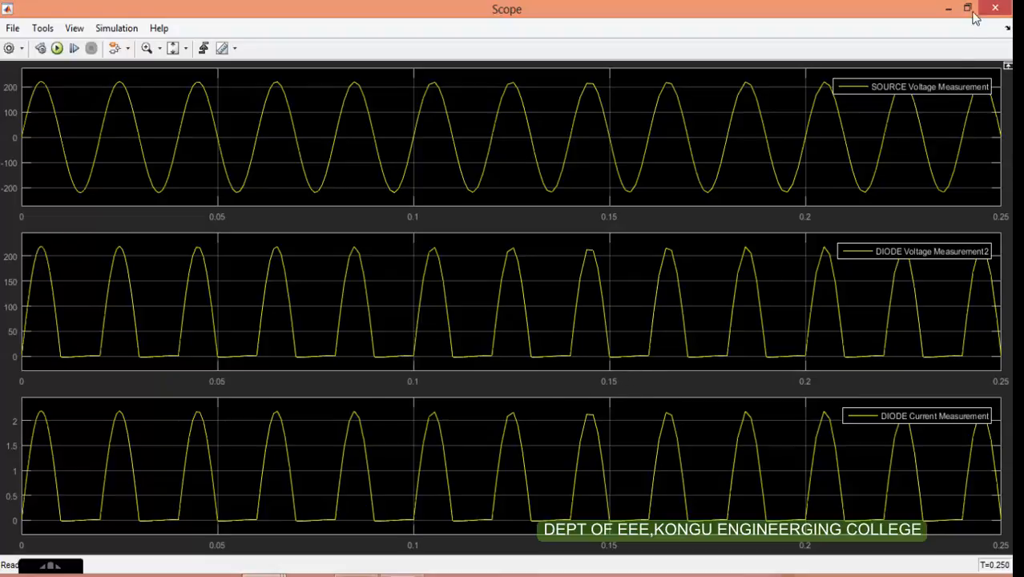
click(948, 8)
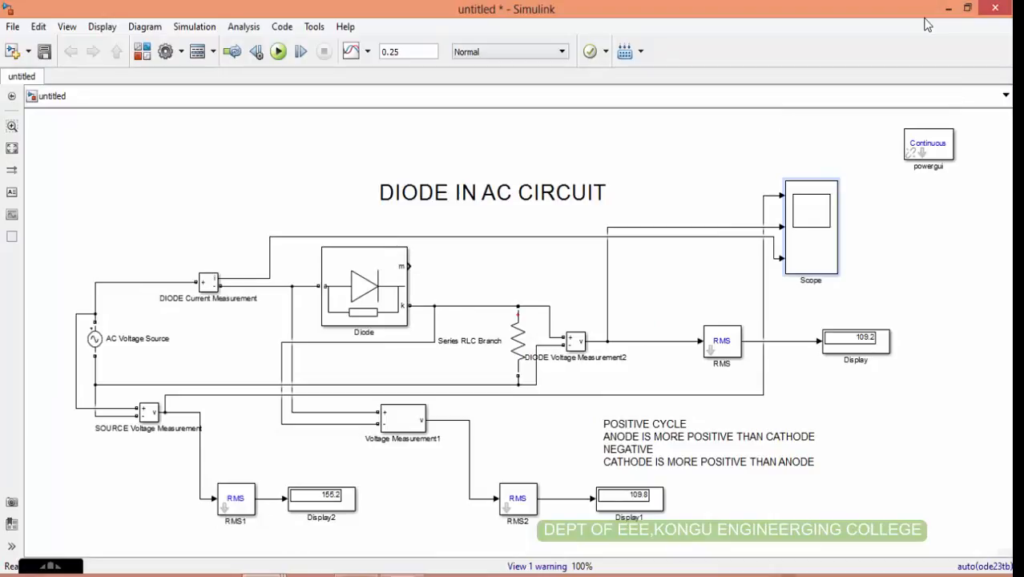
- Delete the wires that connect the Diode block's anode and cathode ports to the circuit
click(379, 271)
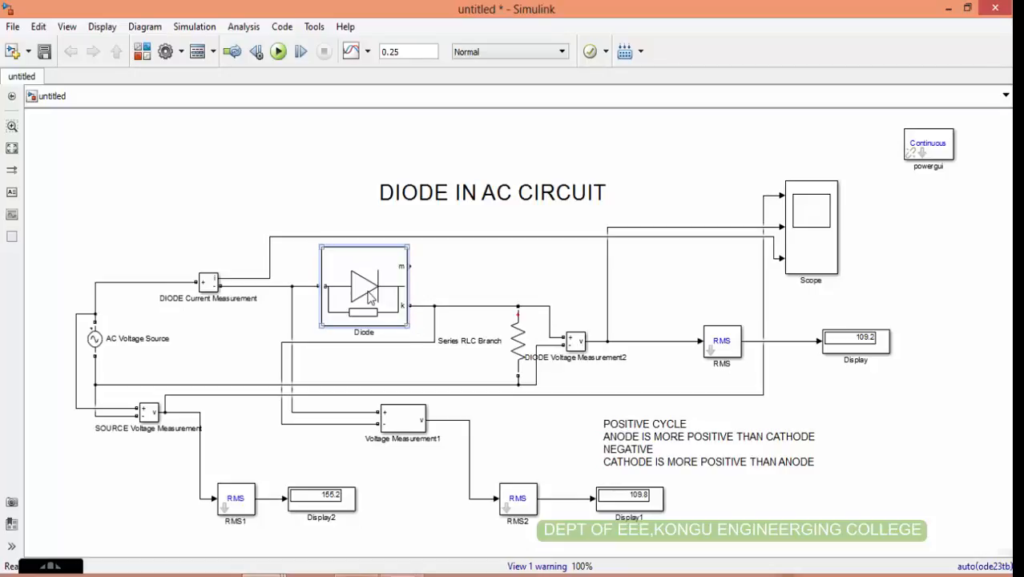
right_click(315, 292)
click(307, 291)
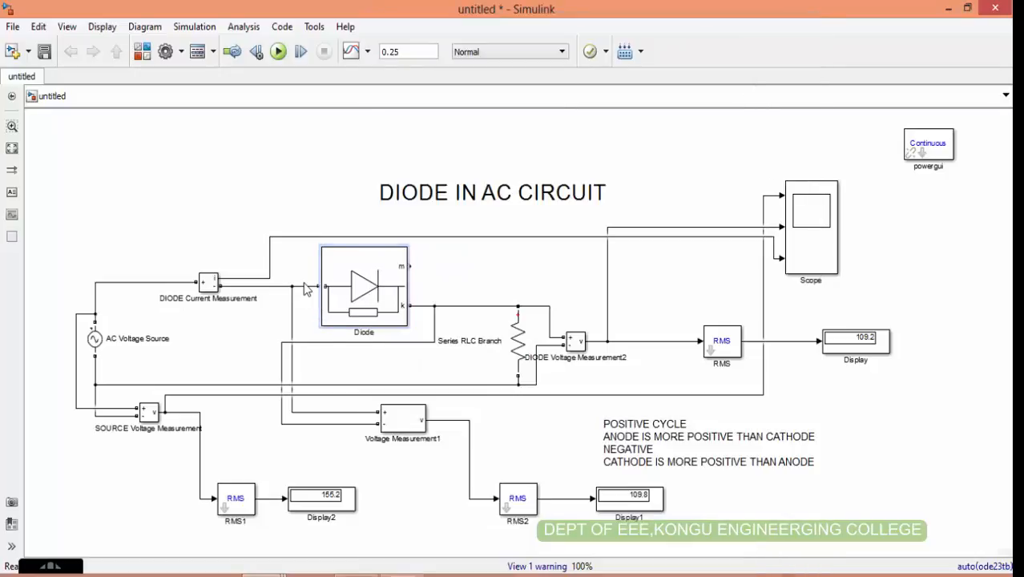
click(305, 287)
key(Delete)
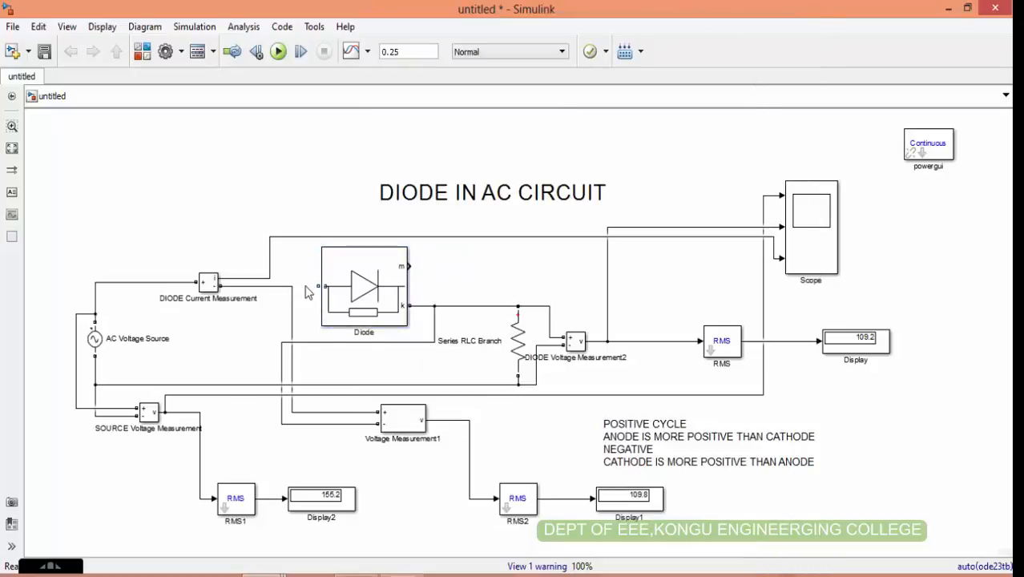
click(426, 306)
key(Delete)
- Flip the Diode block horizontally and reconnect its cathode to the DIODE Current Measurement line and its anode to the Series RLC Branch line
right_click(391, 301)
mouse_move(455, 266)
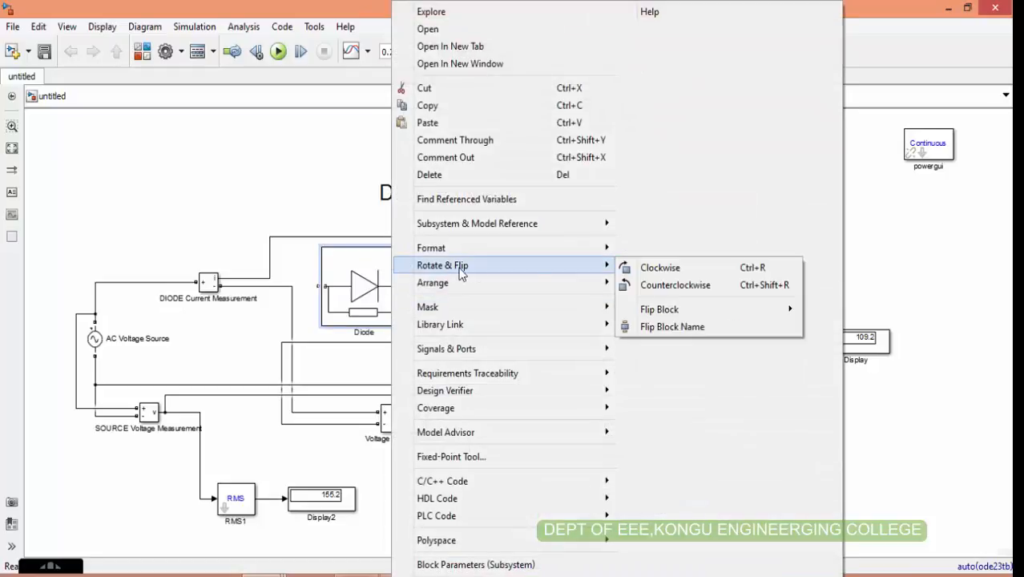
mouse_move(703, 308)
click(842, 312)
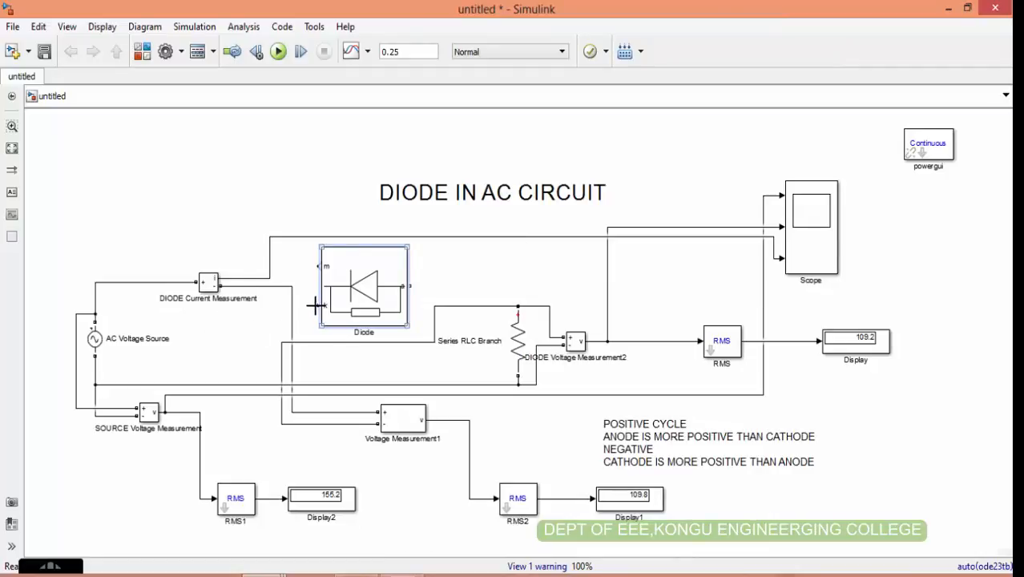
drag(321, 305, 280, 286)
drag(411, 287, 436, 309)
- Run the reversed-diode circuit with a stop time of 0.02 and open the Scope to view its waveforms
double_click(405, 51)
text(0.0)
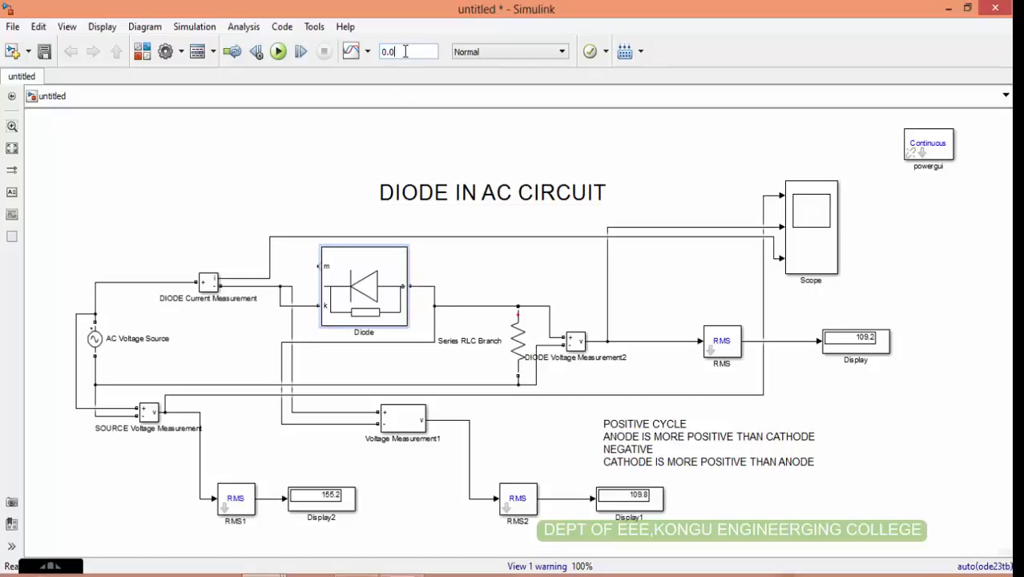
text(2)
click(347, 322)
click(278, 51)
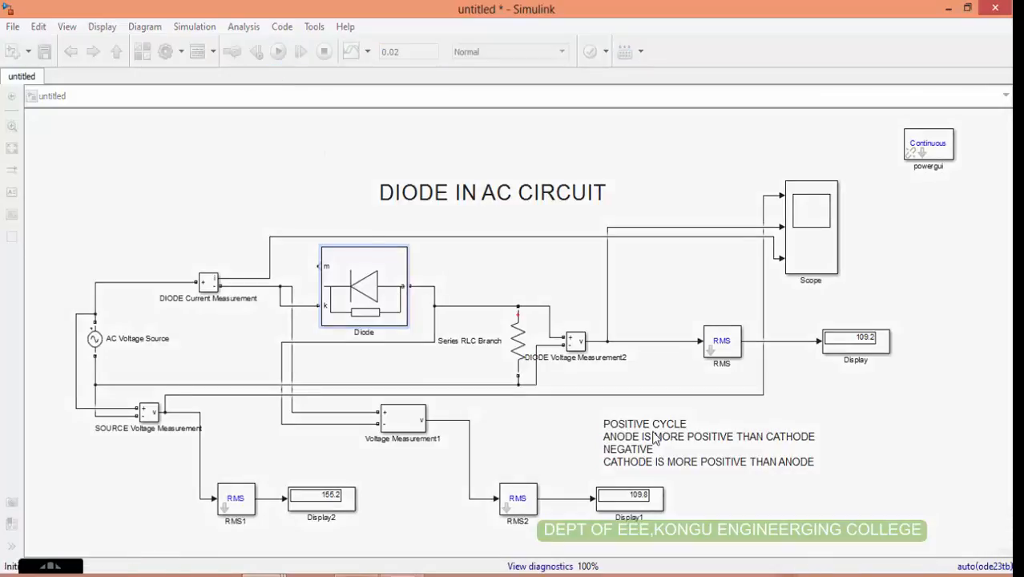
double_click(797, 250)
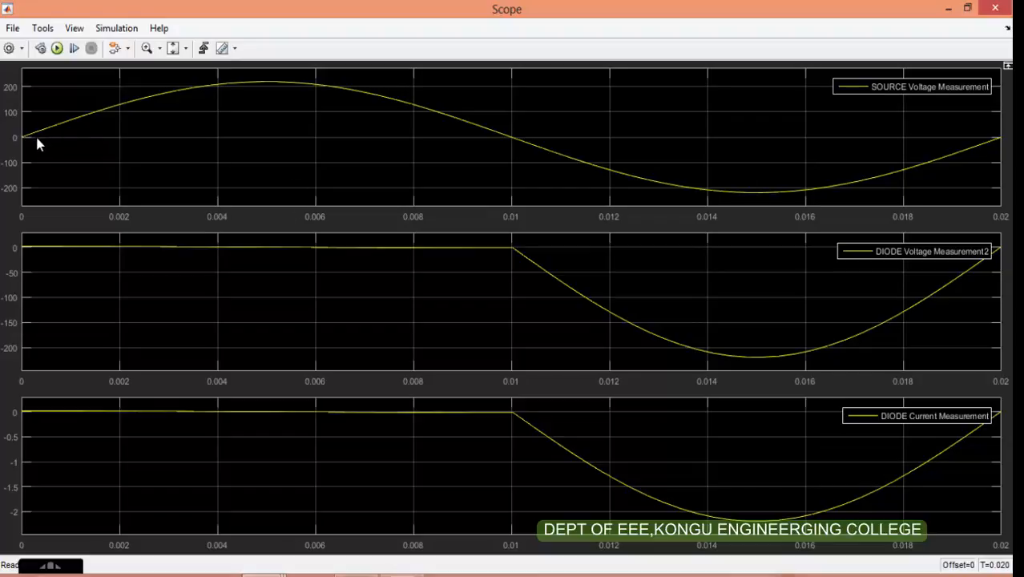
- Place the Scope window beside the circuit, compare the waveforms with the reversed diode, and maximize the Scope again before minimizing it
click(967, 7)
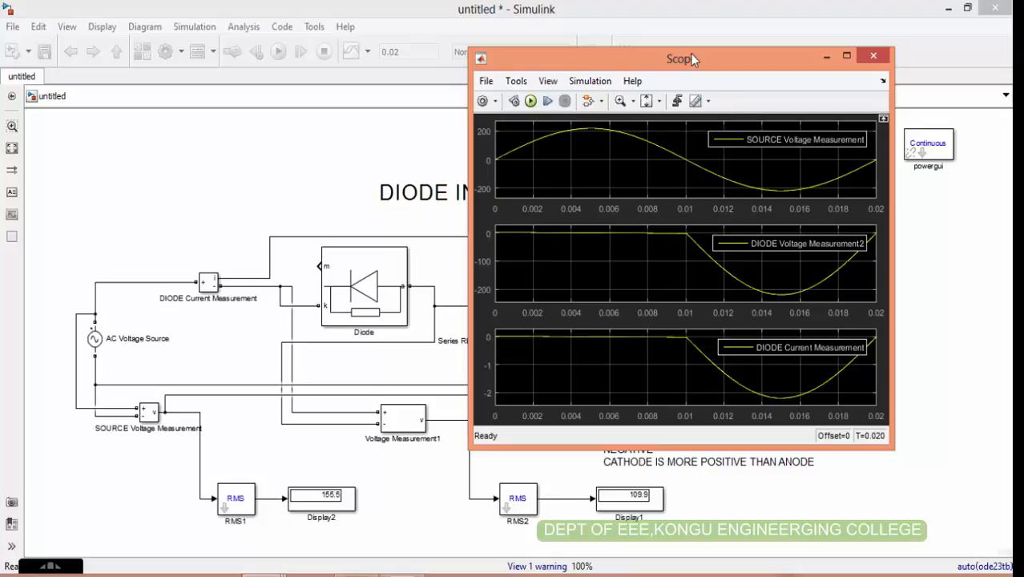
drag(690, 56, 797, 9)
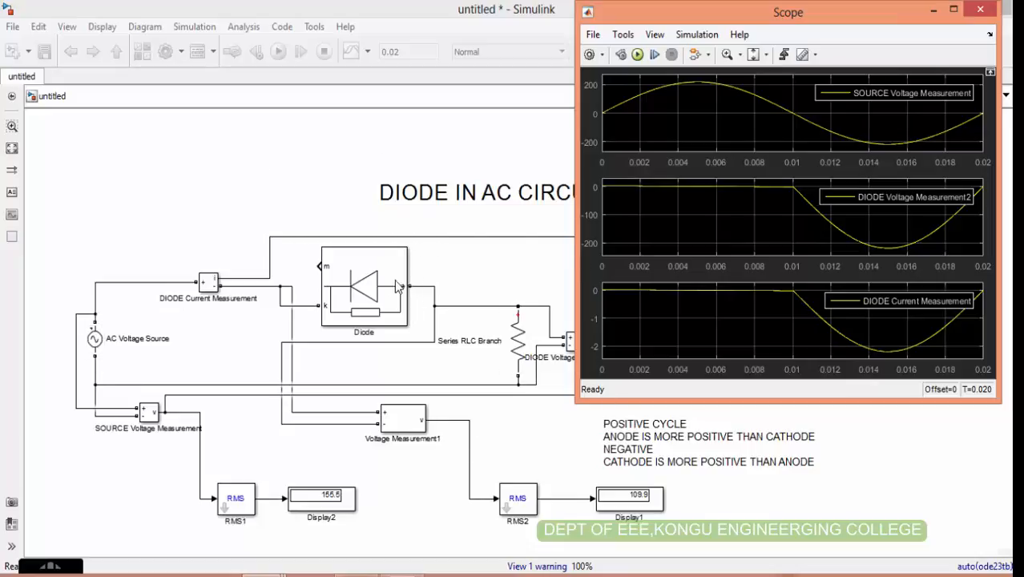
click(340, 302)
click(334, 382)
click(954, 9)
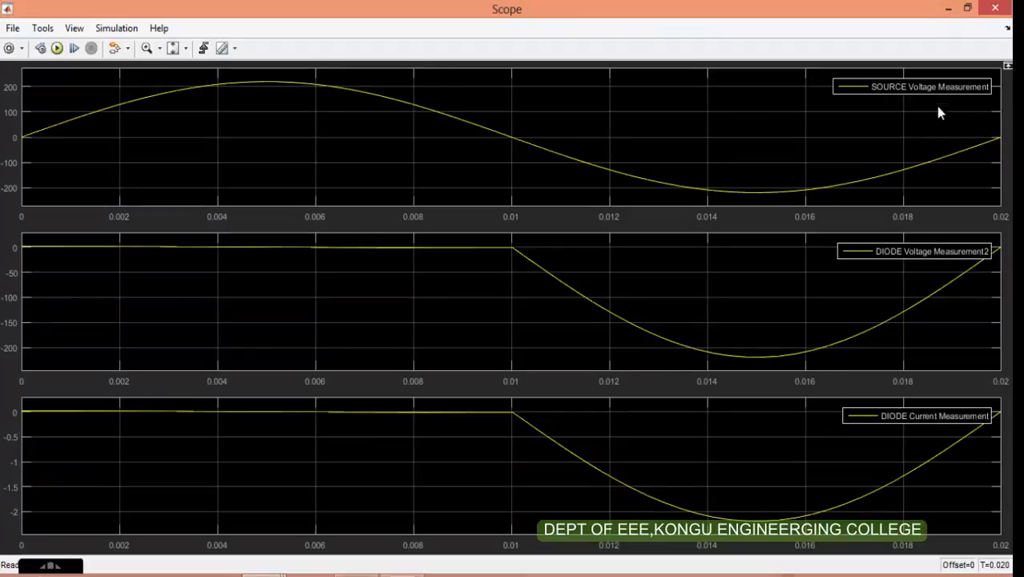
click(948, 9)
- Rerun the reversed-diode simulation with a stop time of 0.25 and view the waveforms in the Scope before minimizing it
double_click(399, 52)
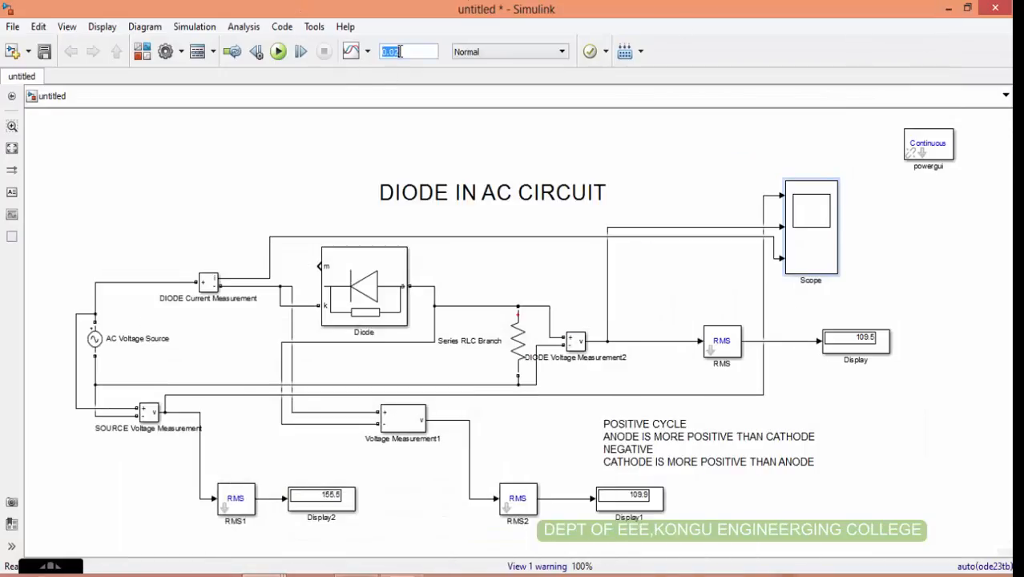
text(0.)
click(278, 51)
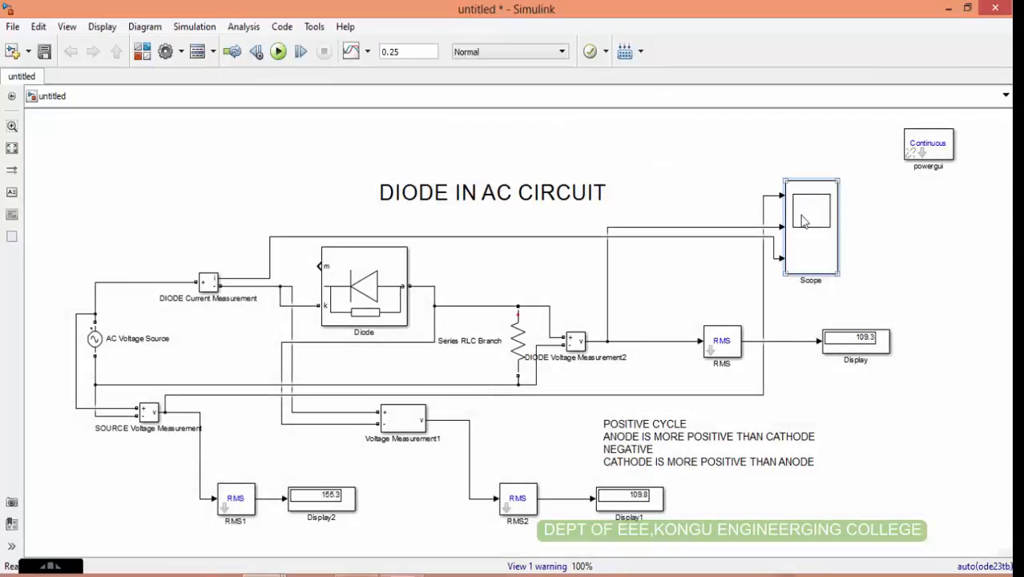
double_click(800, 215)
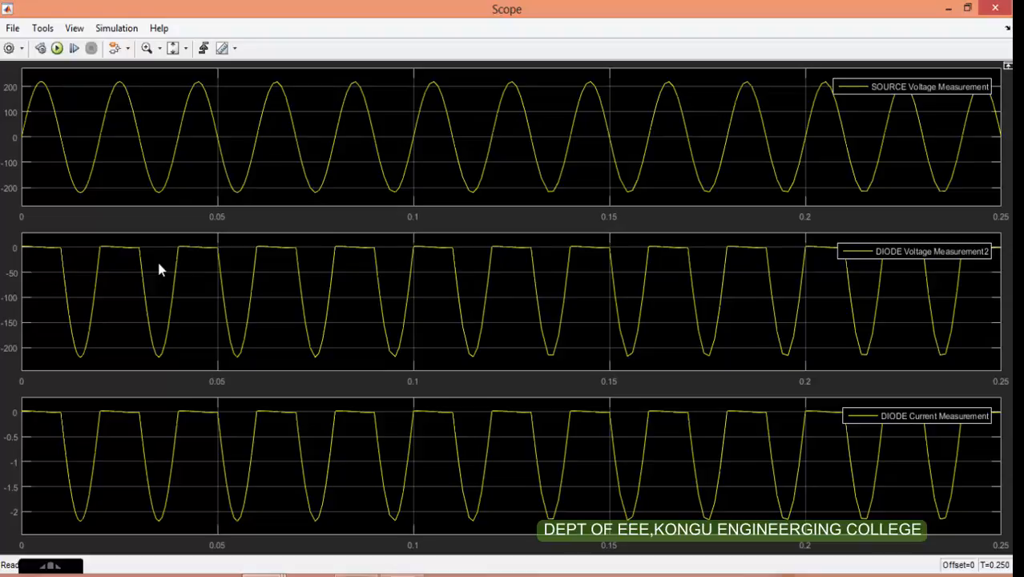
click(949, 8)
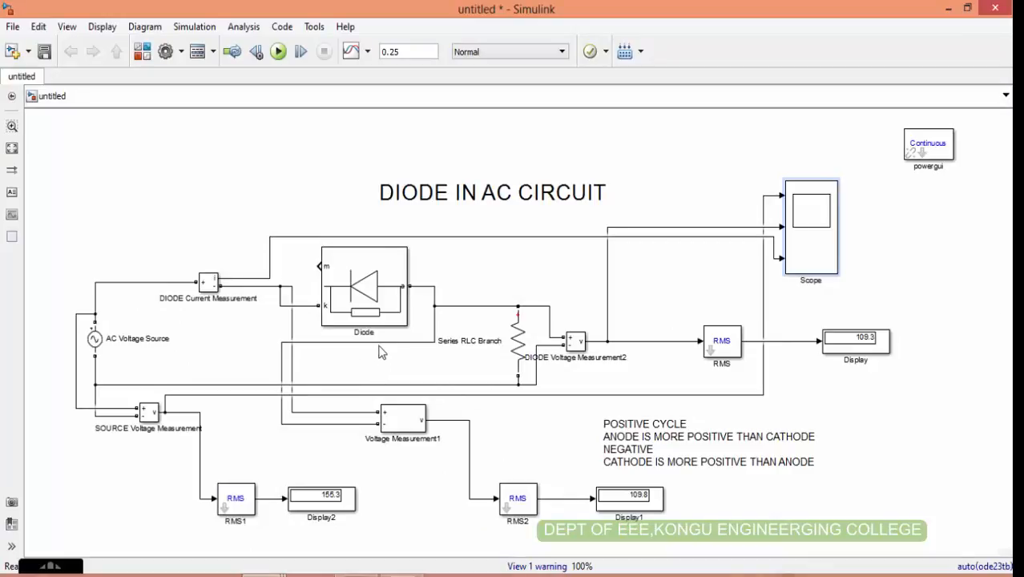
- Detach the Diode block, flip it back horizontally, and reconnect its anode to the DIODE Current Measurement line and its cathode to the Series RLC Branch line
click(304, 307)
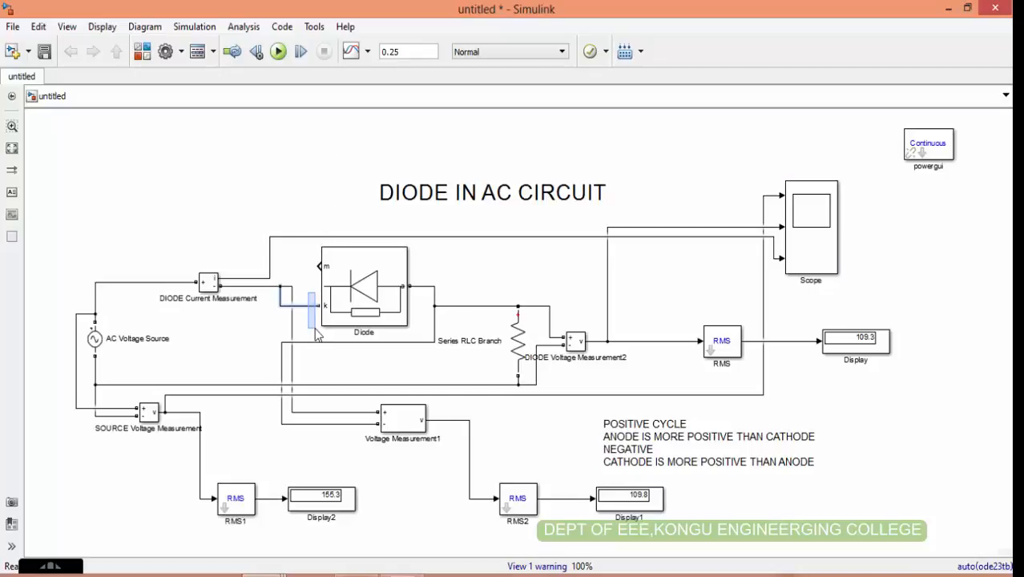
key(Delete)
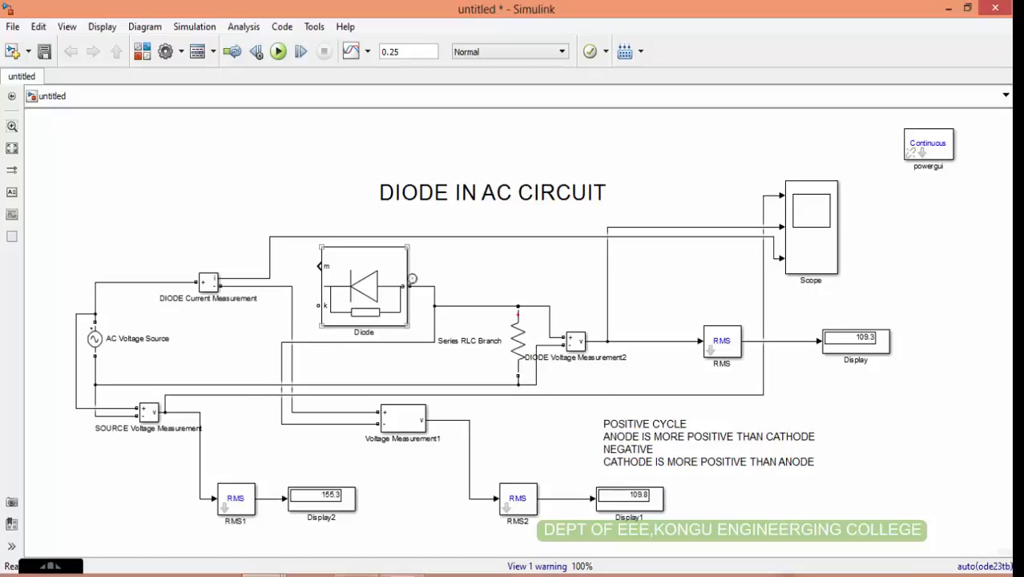
click(435, 299)
right_click(384, 309)
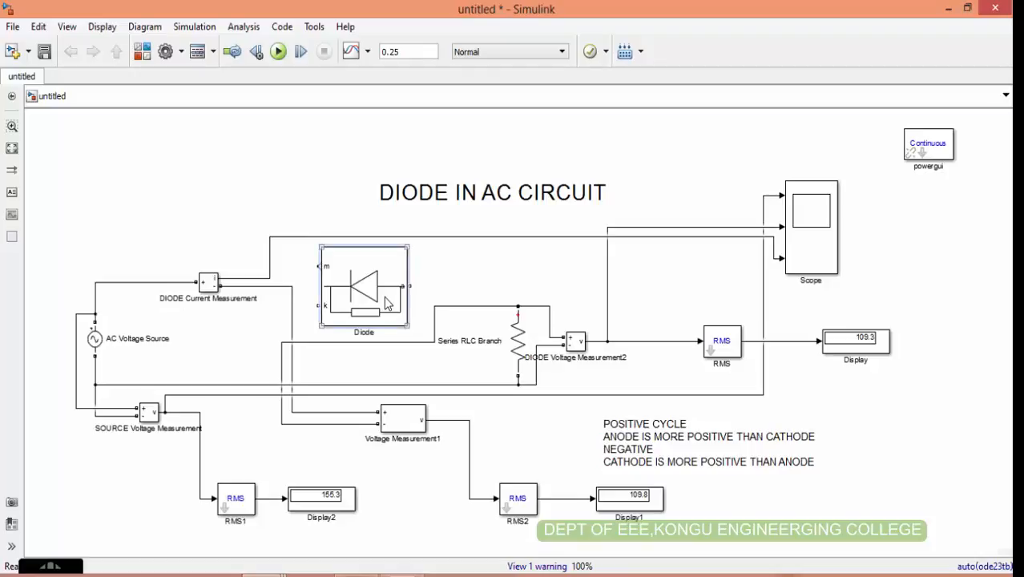
mouse_move(434, 265)
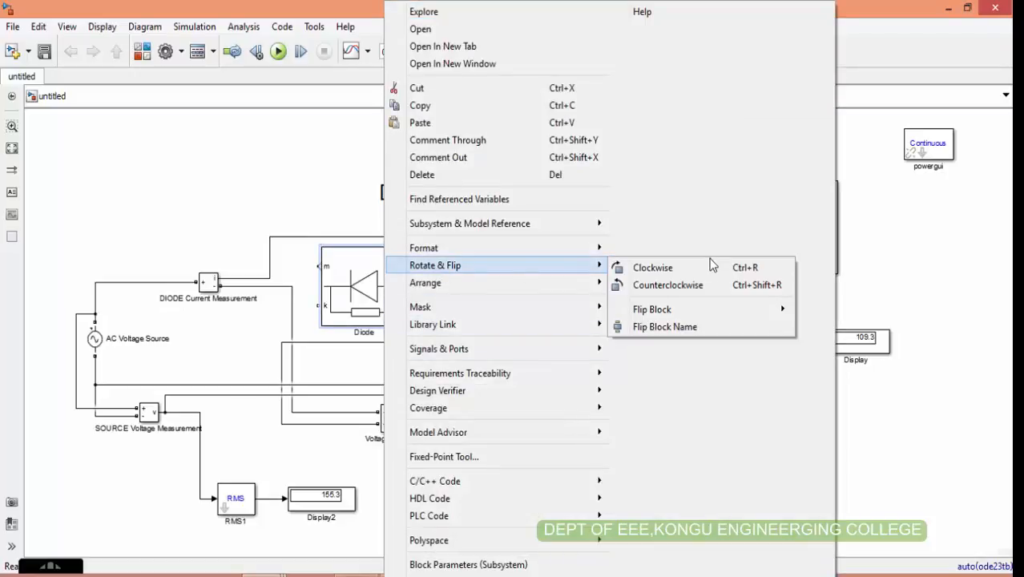
mouse_move(680, 309)
click(846, 312)
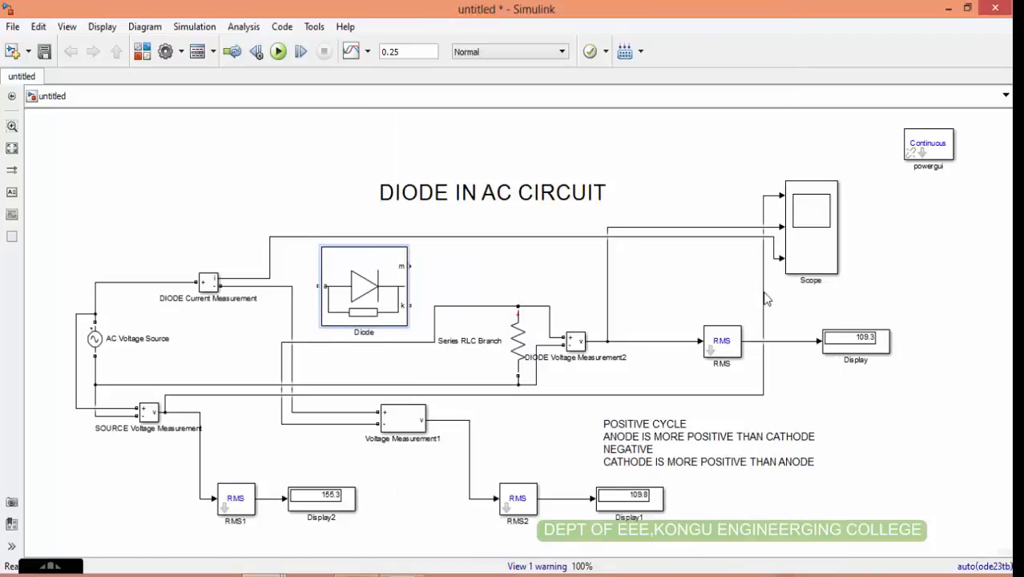
drag(316, 286, 282, 285)
drag(409, 304, 455, 305)
- Run the forward-diode circuit with a stop time of 0.25 and view the waveforms in the Scope before closing it
click(278, 53)
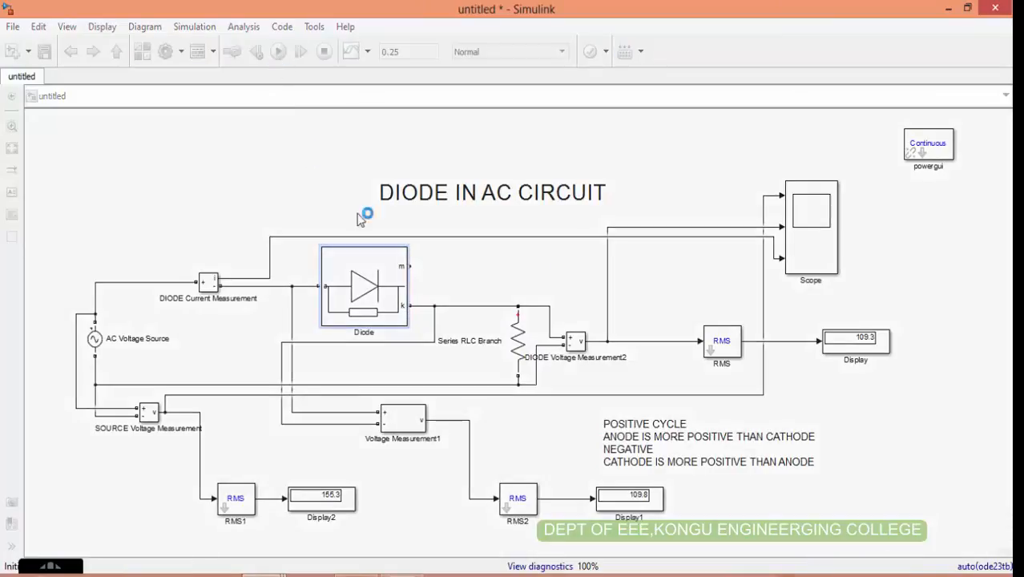
click(830, 212)
double_click(830, 213)
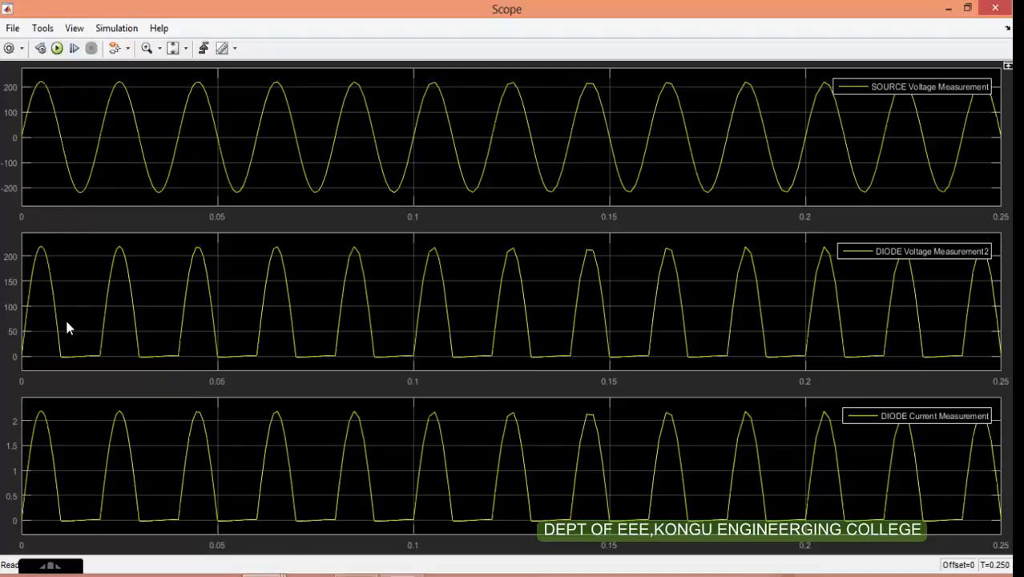
click(995, 8)
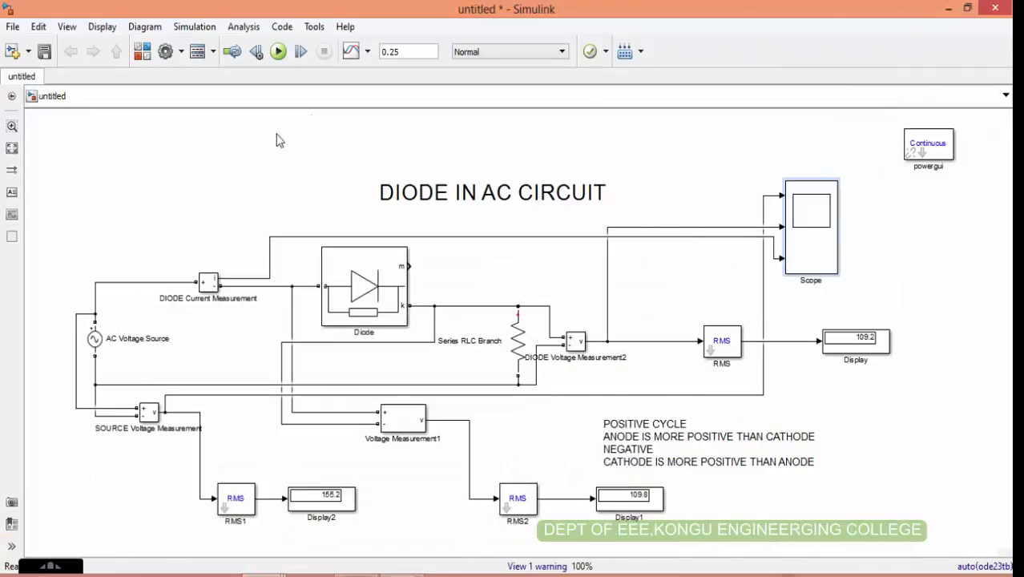
- Turn off Signal Statistics and Bilevel Measurements in the Scope
click(523, 343)
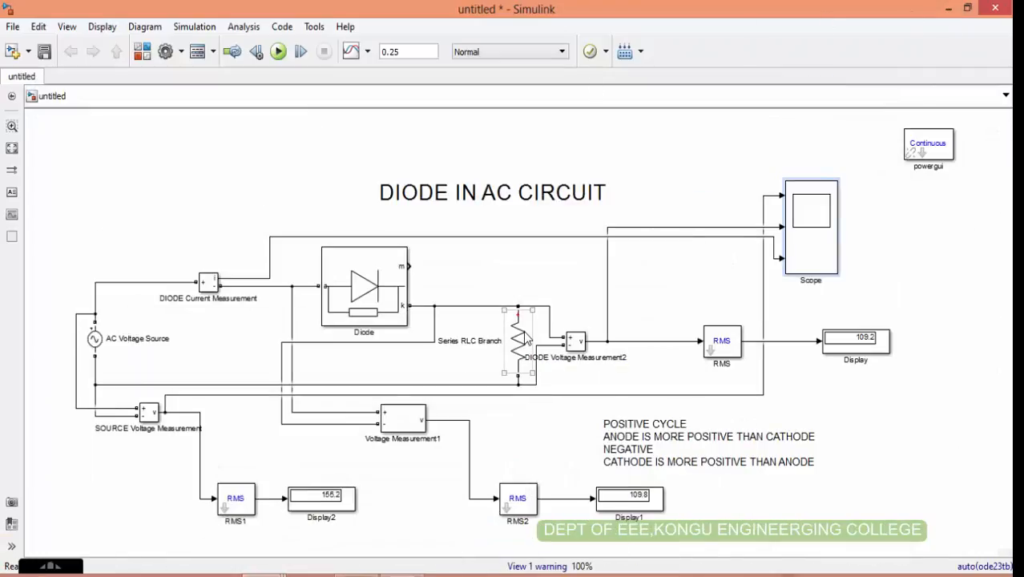
click(569, 221)
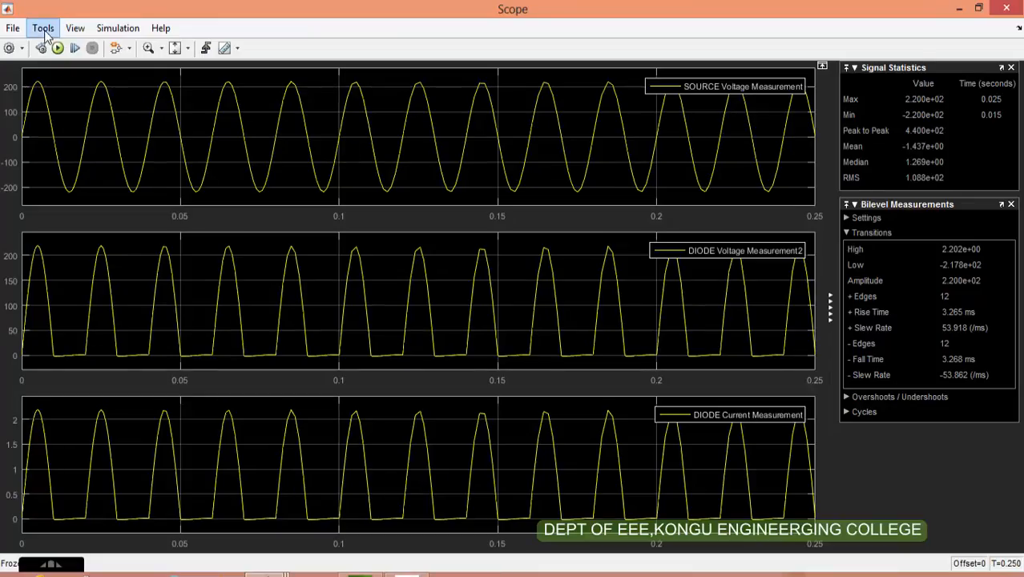
click(44, 30)
mouse_move(78, 174)
click(132, 213)
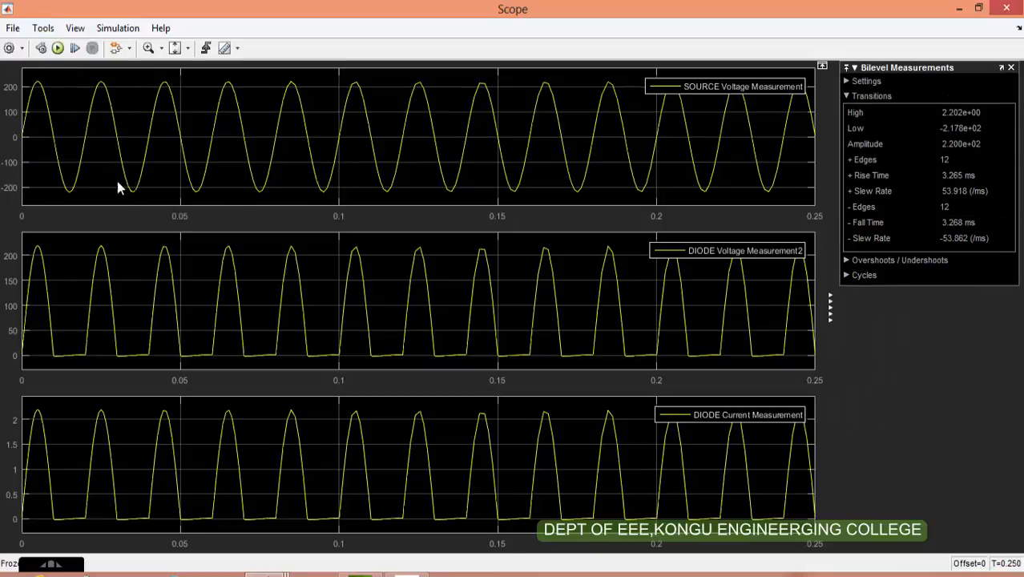
click(43, 28)
mouse_move(97, 179)
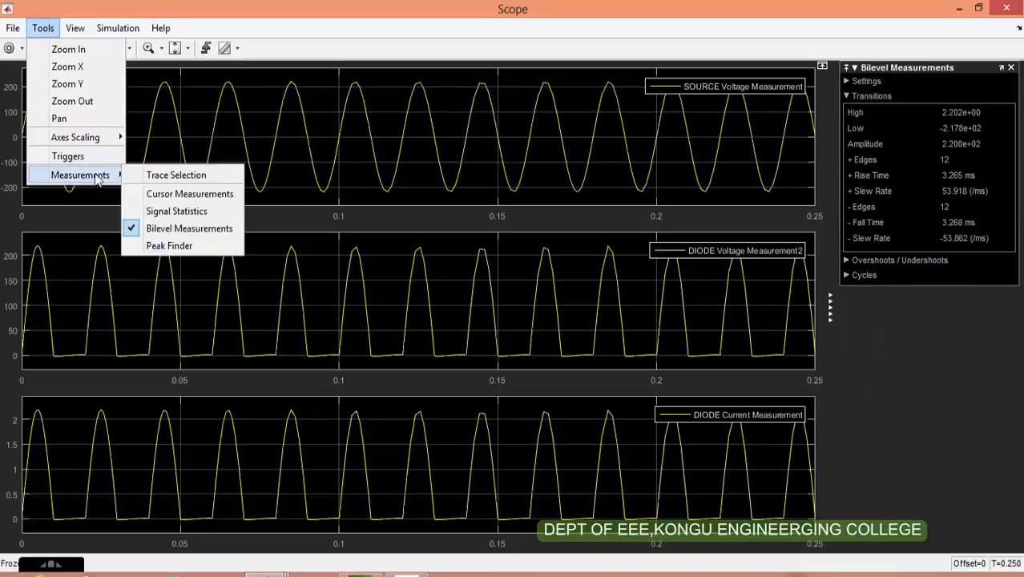
click(183, 228)
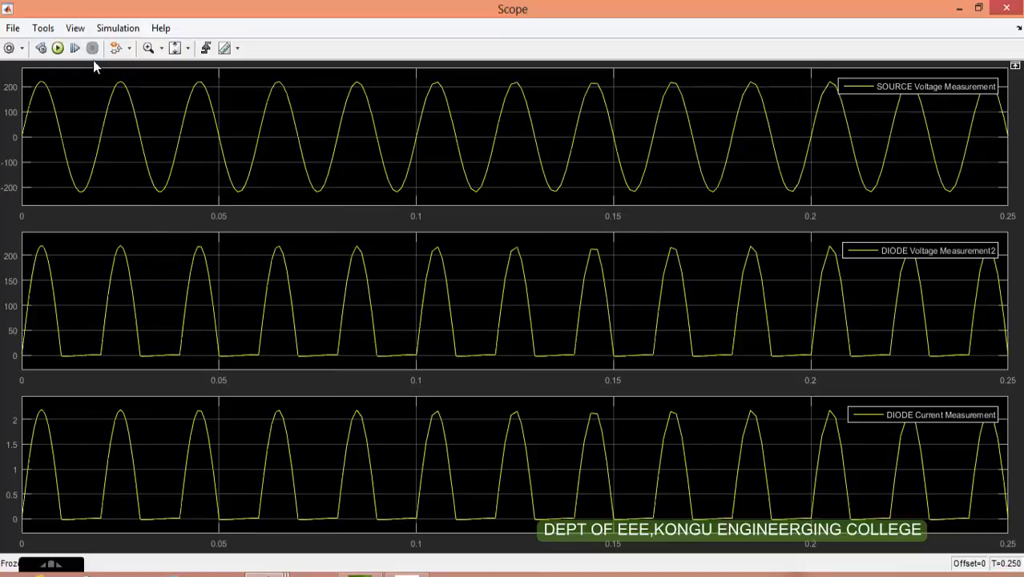
- Turn on Trace Selection in the Scope and choose DIODE Voltage Measurement2 as the measured trace
click(53, 29)
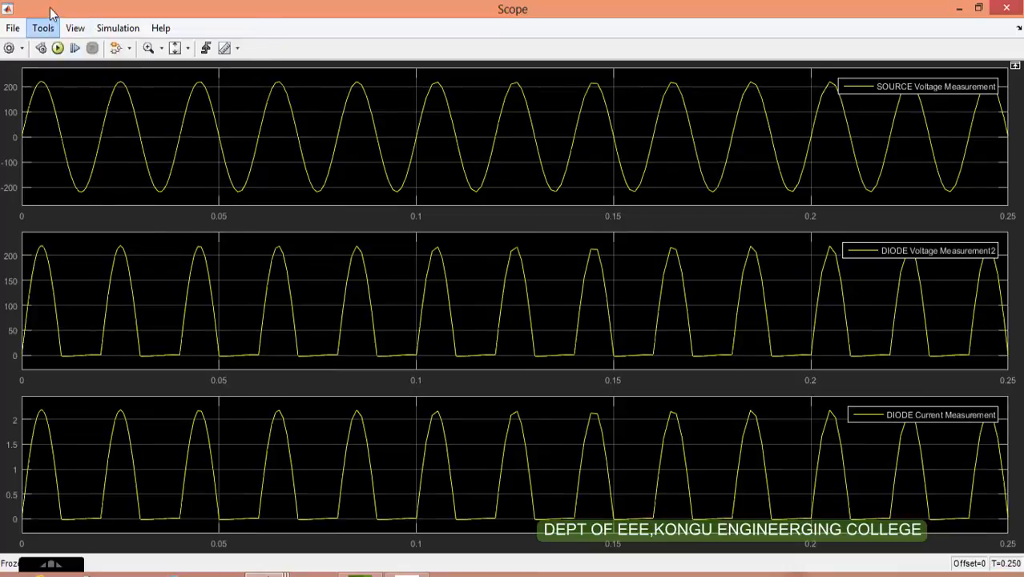
mouse_move(84, 183)
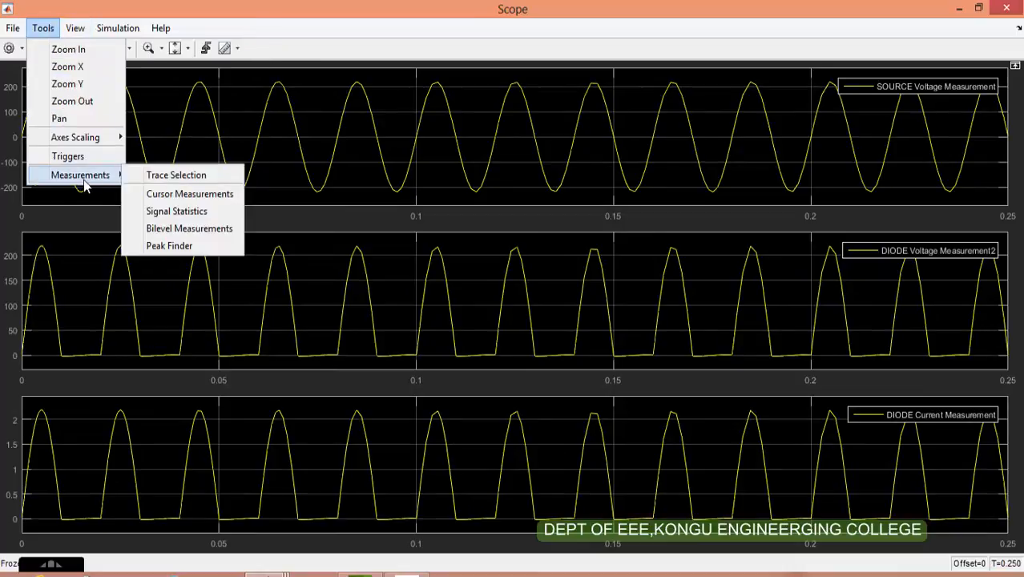
click(143, 177)
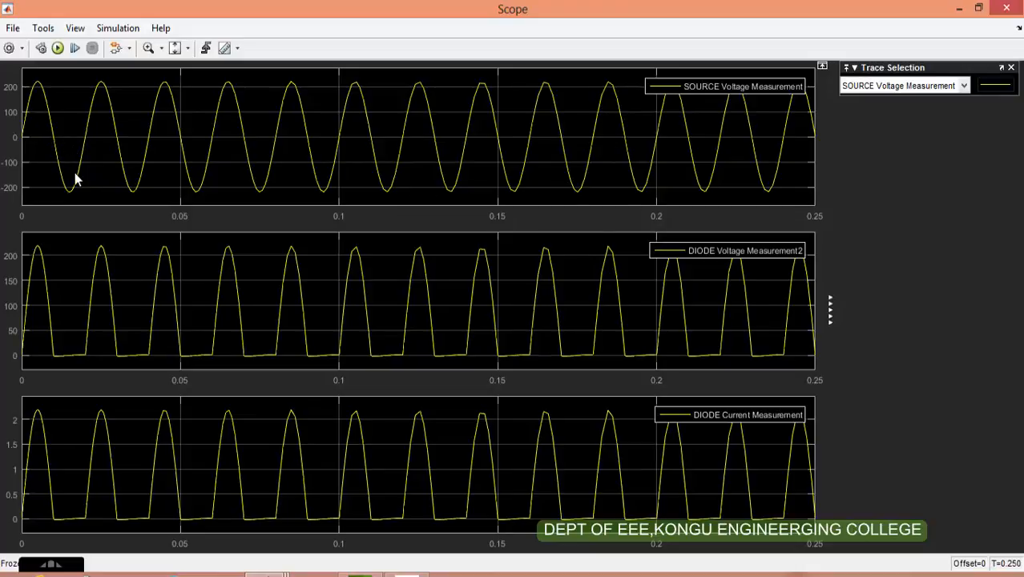
click(928, 87)
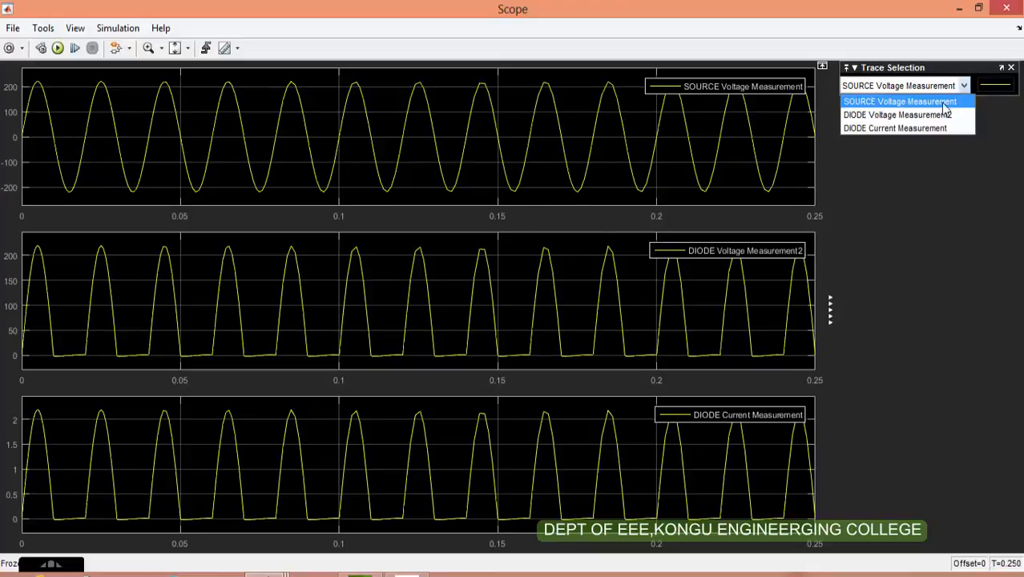
click(932, 118)
click(786, 290)
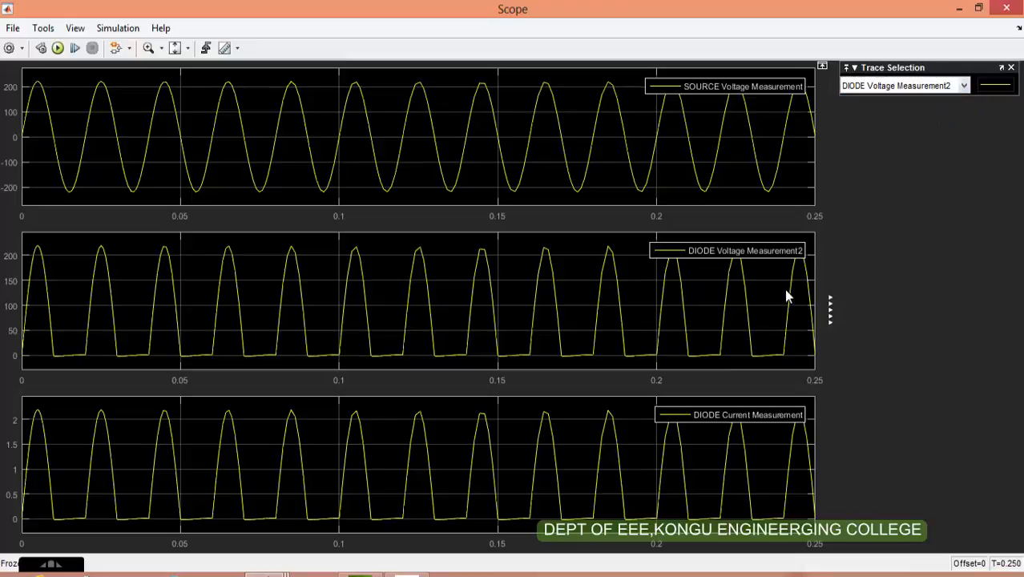
- Collapse and expand the measurement area and hide the Scope's menus to enlarge the plots
click(831, 315)
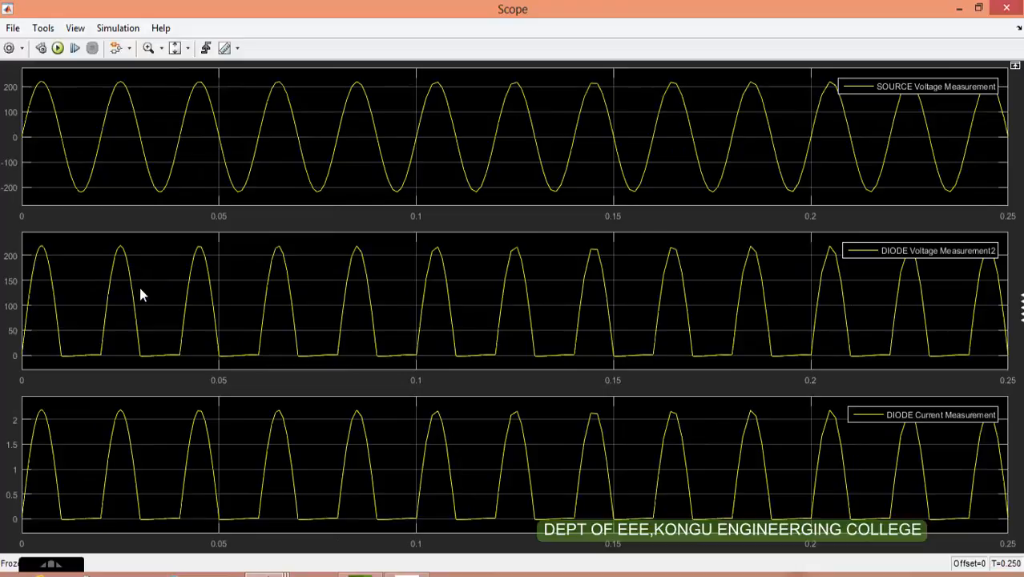
click(1015, 66)
click(1021, 284)
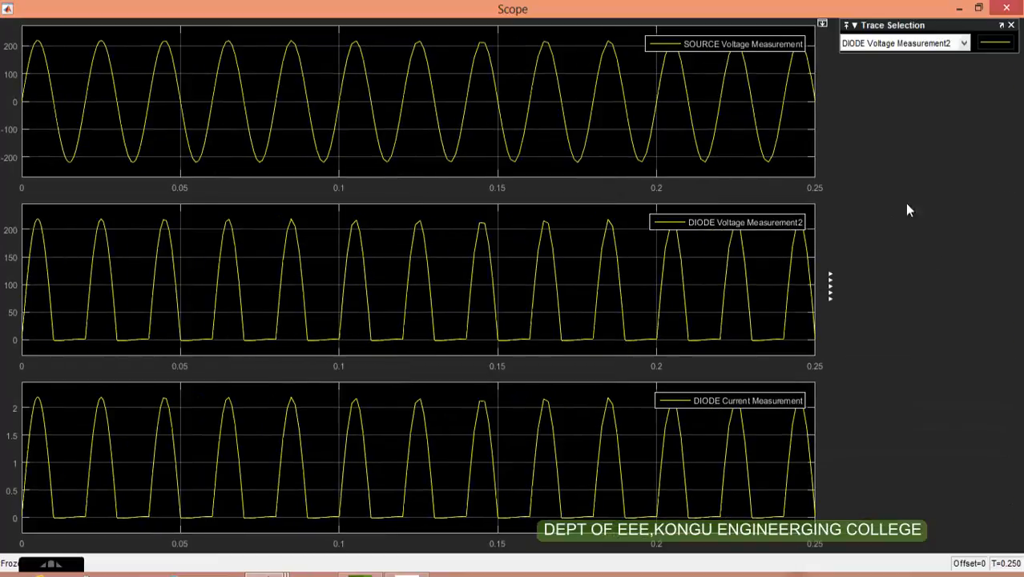
- Undock Trace Selection from the Scope and restore the Scope's menus above the plots
click(921, 44)
click(919, 48)
click(965, 45)
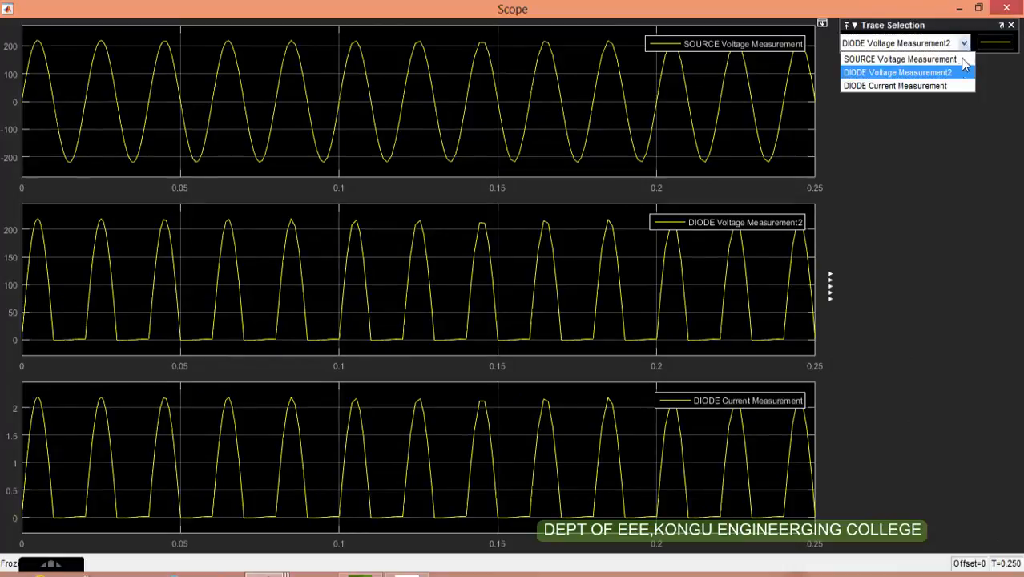
click(1001, 27)
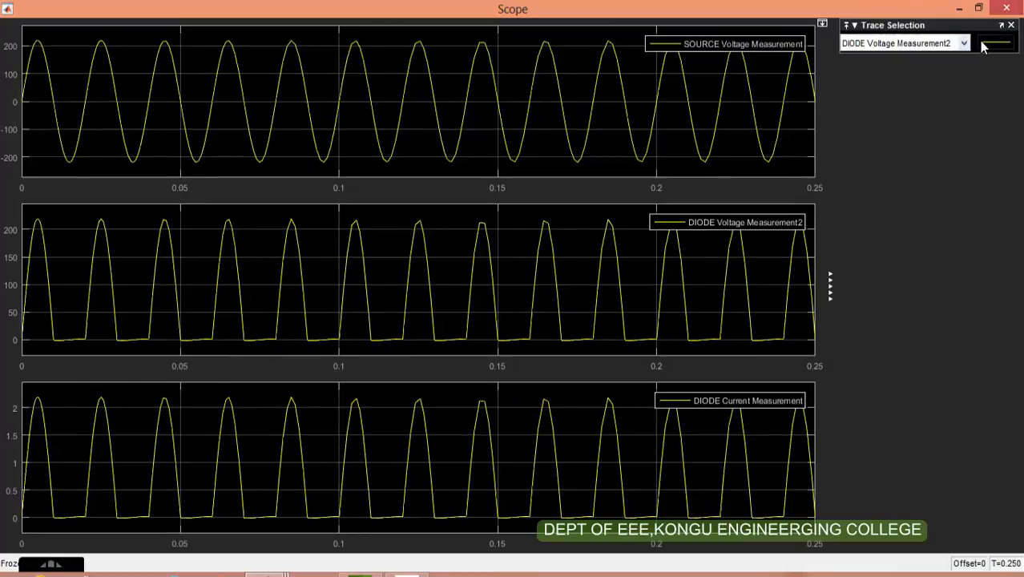
click(948, 47)
click(922, 84)
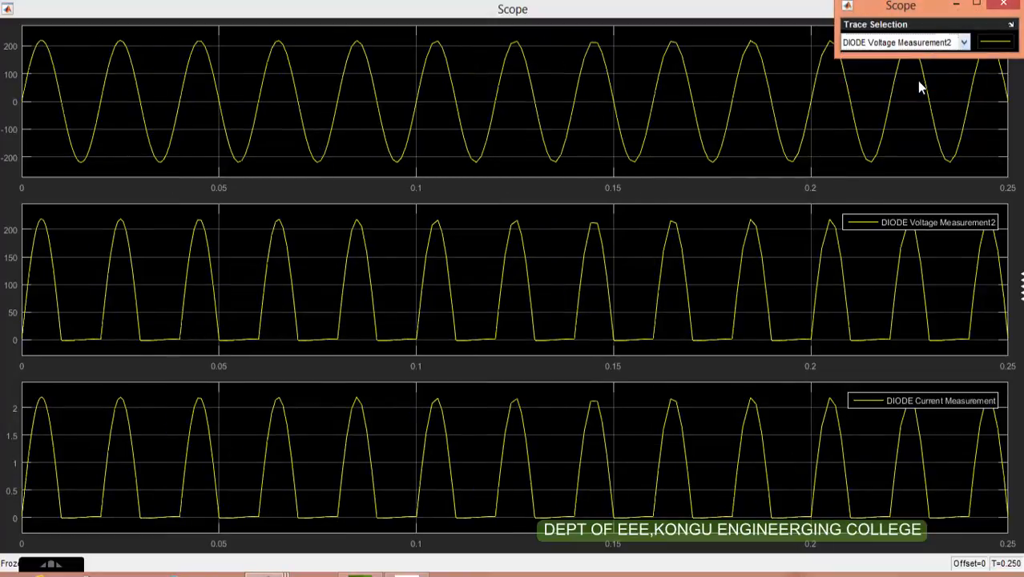
click(359, 404)
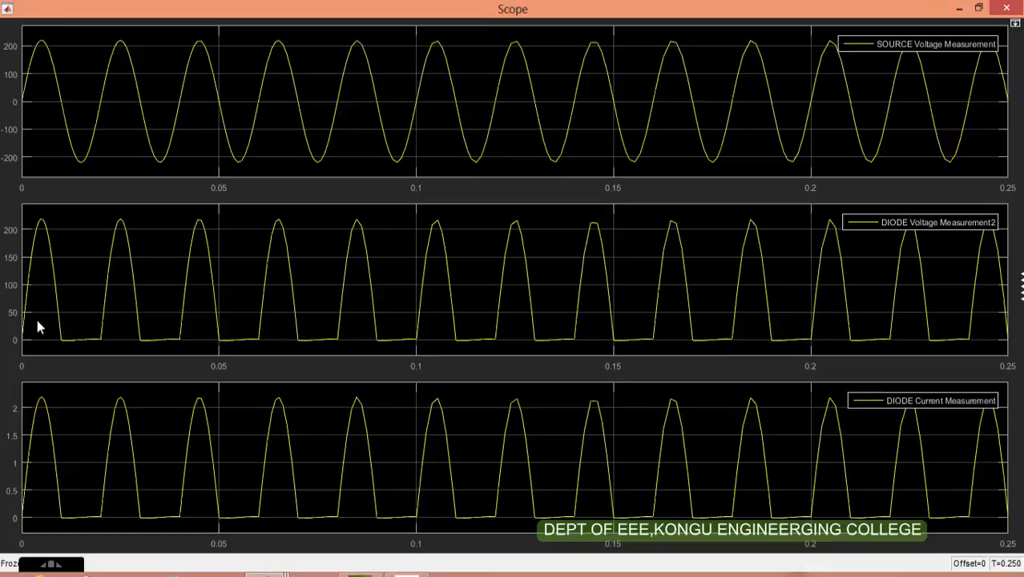
click(1015, 23)
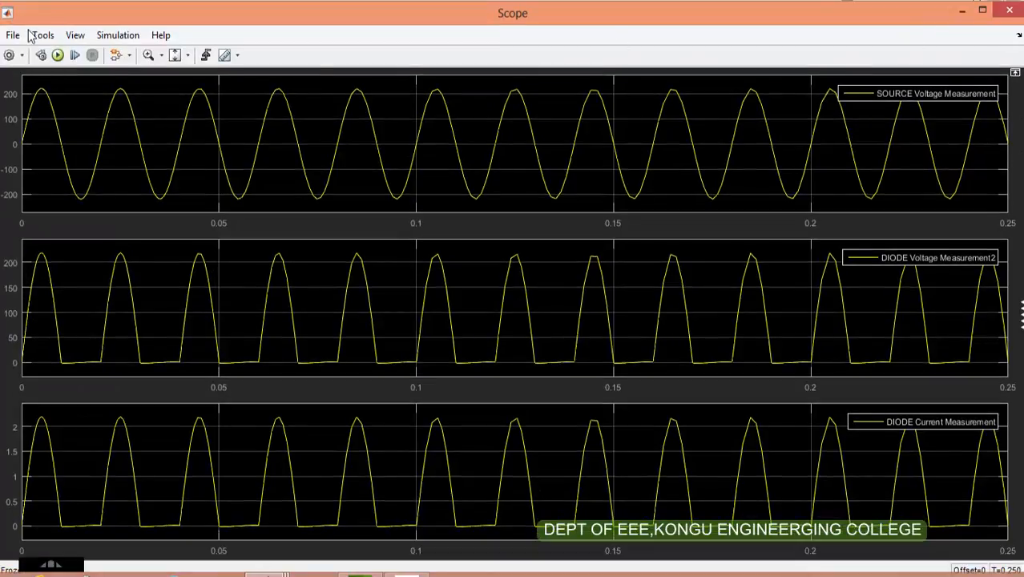
- Turn on Cursor Measurements and move cursor 1 along the waveforms, ending at about 0.016 s
click(34, 38)
mouse_move(80, 183)
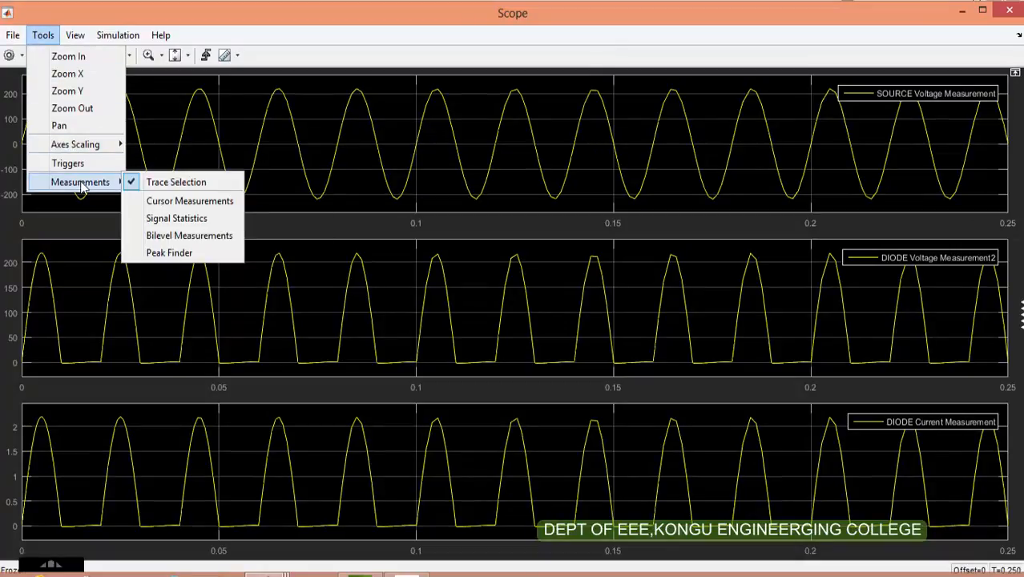
click(145, 200)
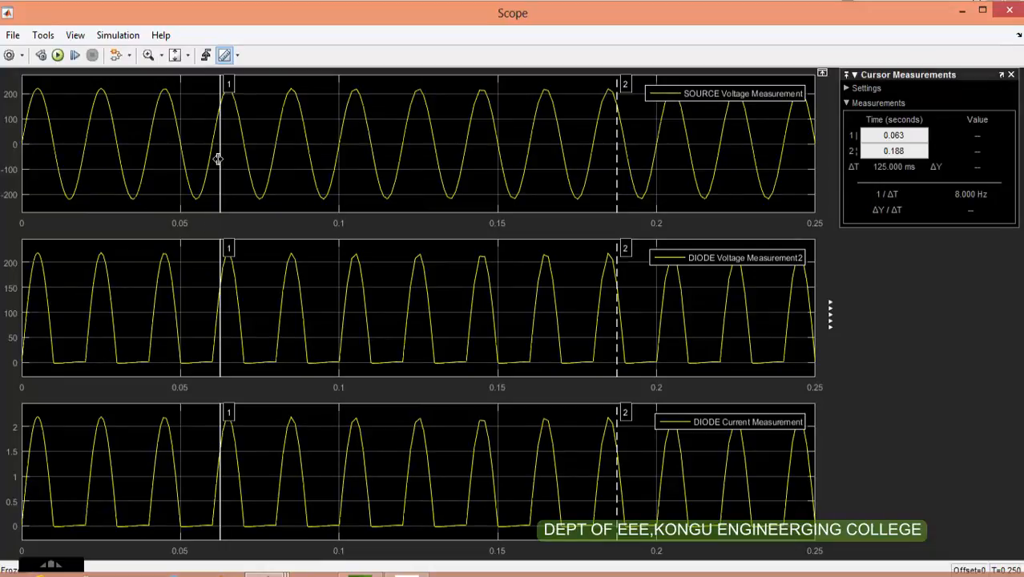
drag(218, 159, 39, 151)
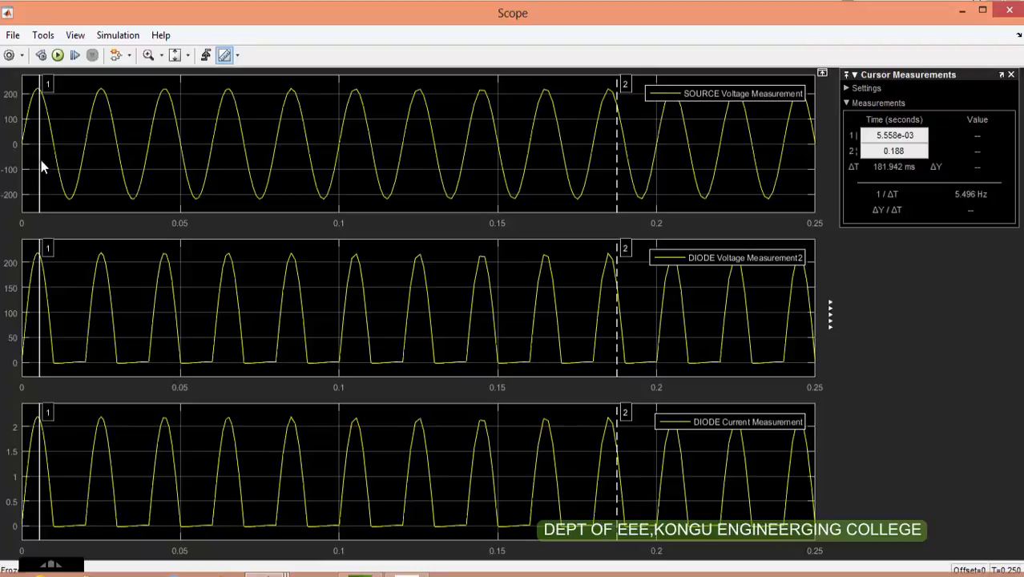
drag(40, 164, 701, 196)
drag(500, 200, 62, 128)
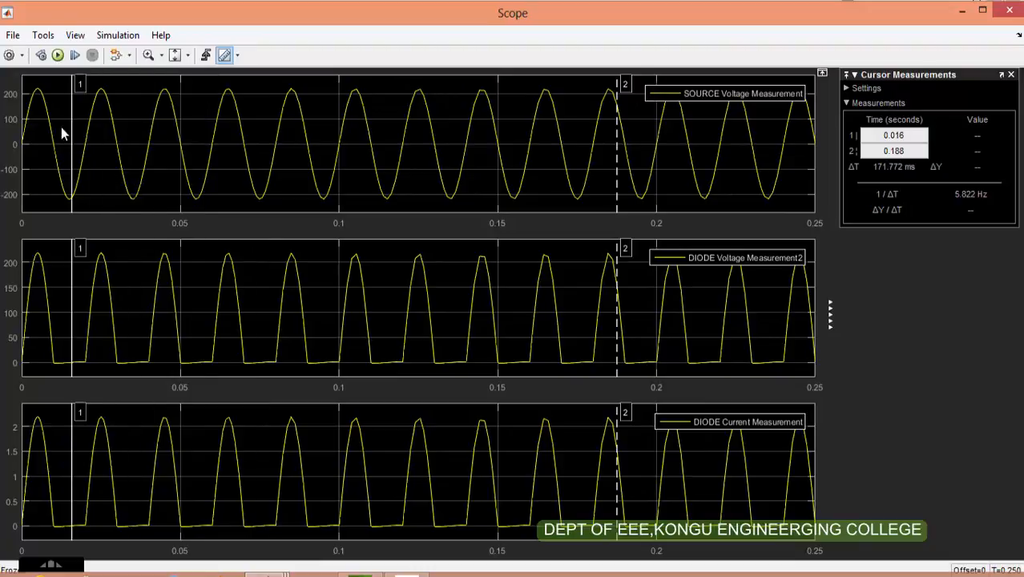
- Turn off Trace Selection and Cursor Measurements in the Scope
click(43, 35)
mouse_move(89, 183)
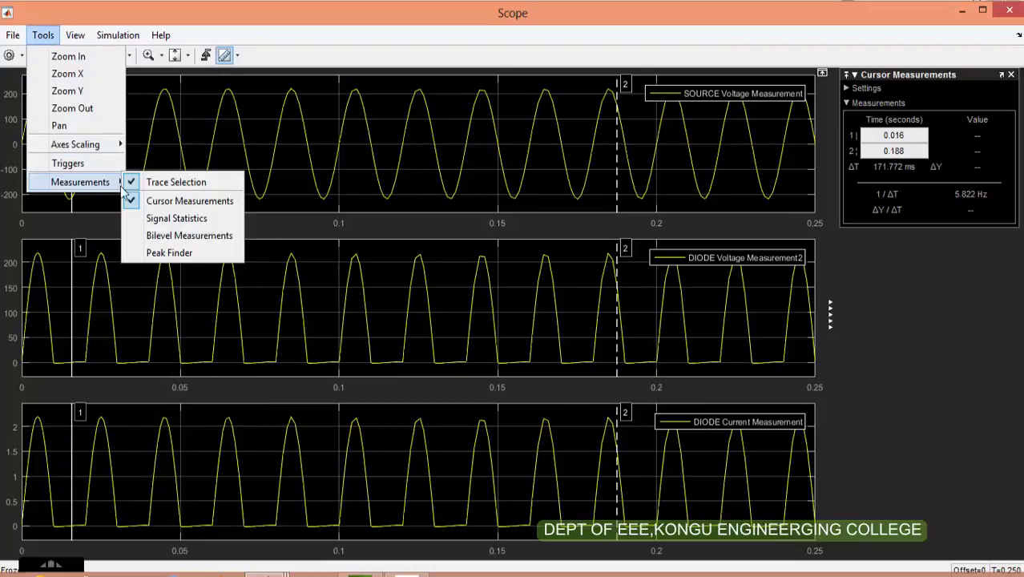
click(132, 182)
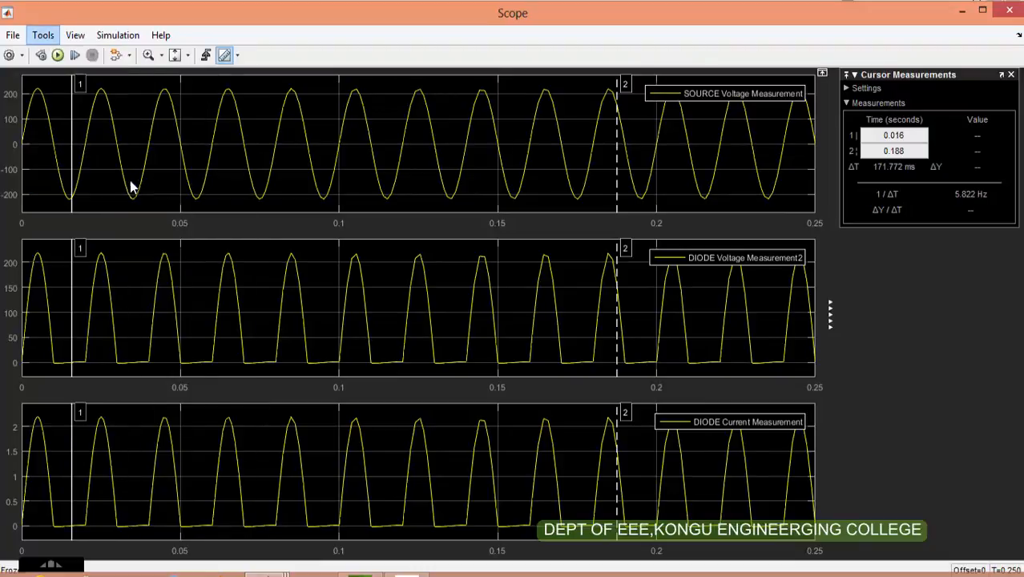
click(46, 37)
mouse_move(89, 182)
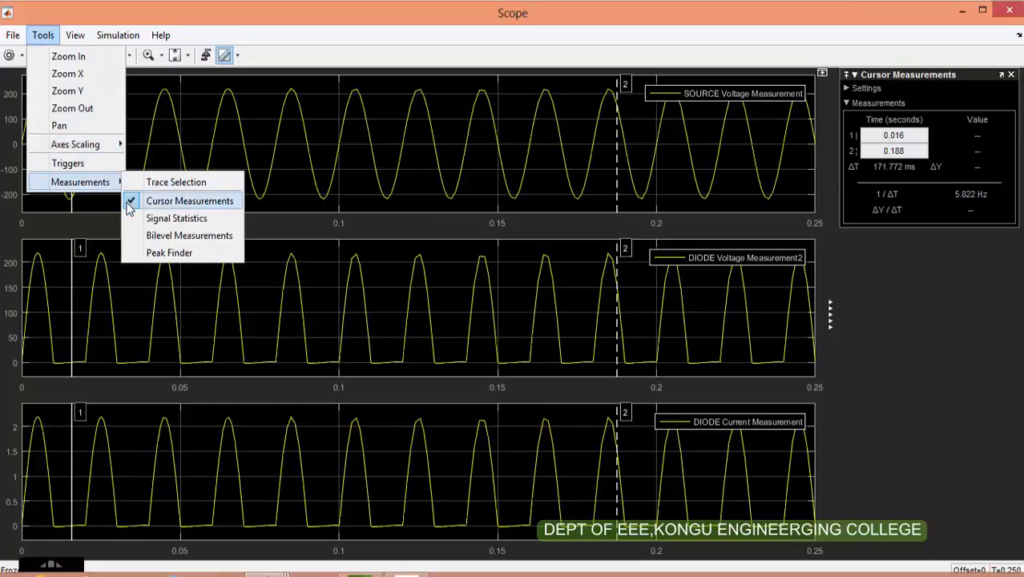
click(128, 202)
- Turn on Signal Statistics in the Scope and choose DIODE Voltage Measurement2 as the measured trace
click(43, 36)
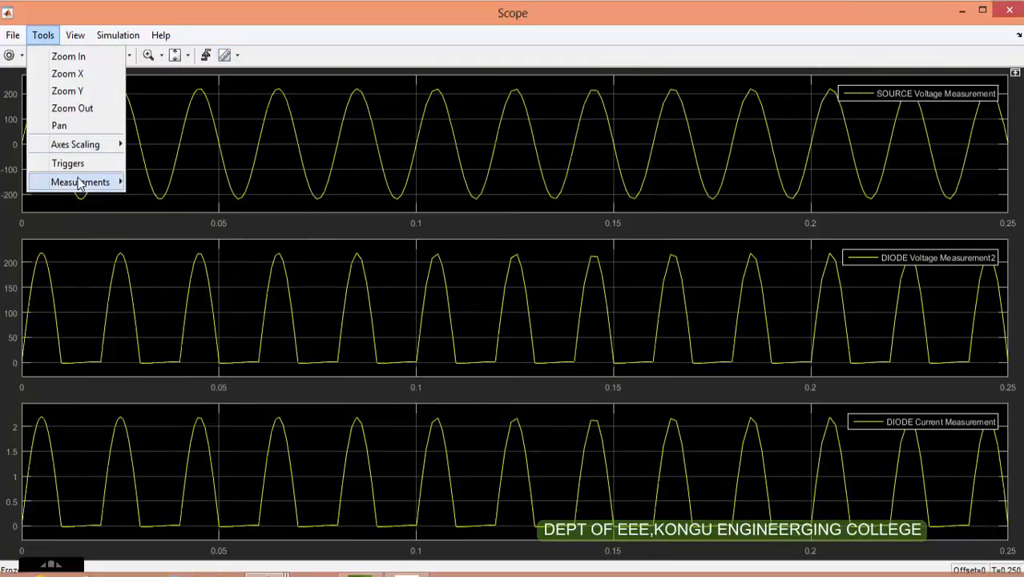
mouse_move(80, 183)
click(139, 230)
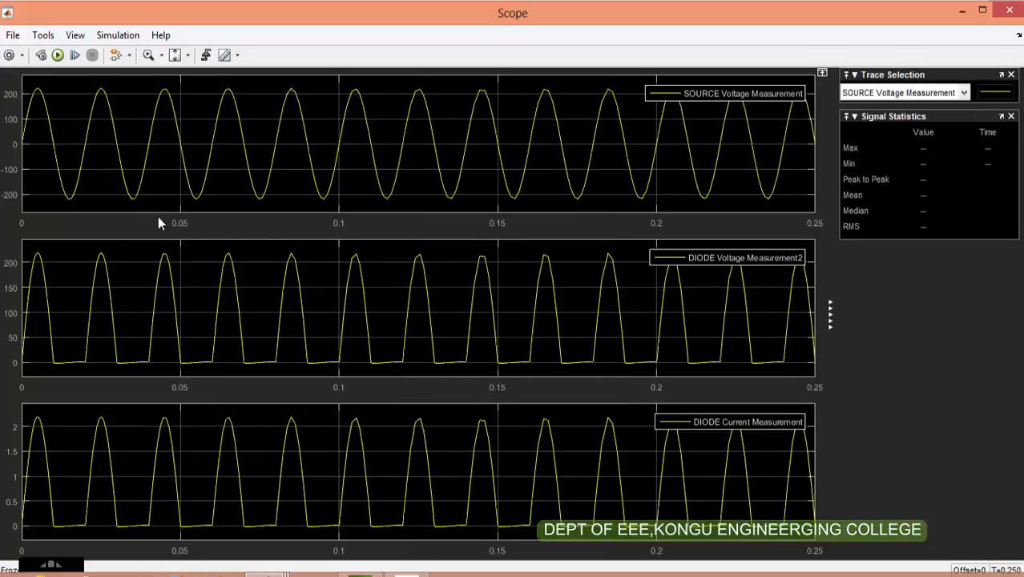
click(905, 94)
click(891, 116)
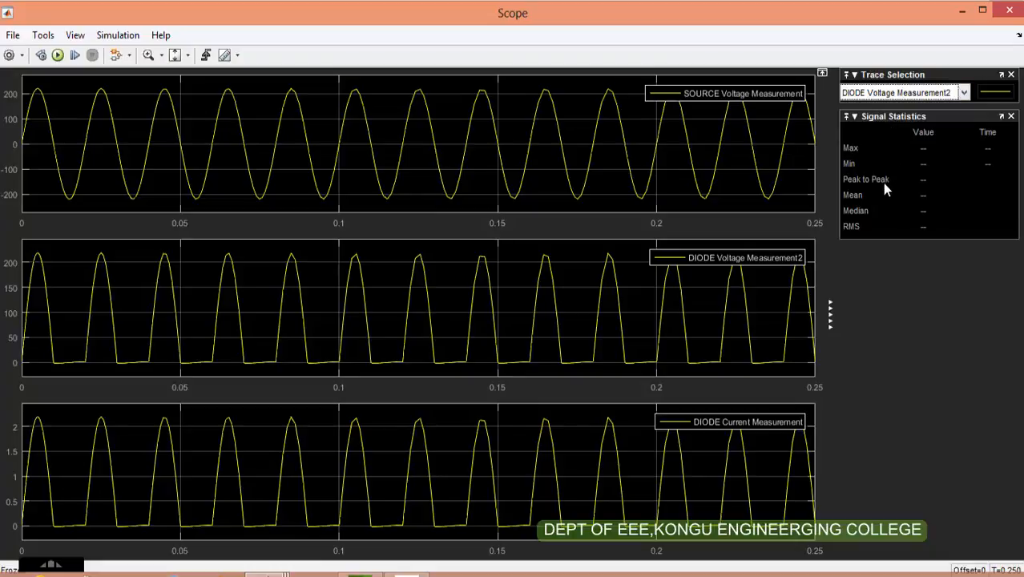
- Turn on Cursor Measurements in the Scope and rerun the simulation to fill in the signal statistics
click(43, 35)
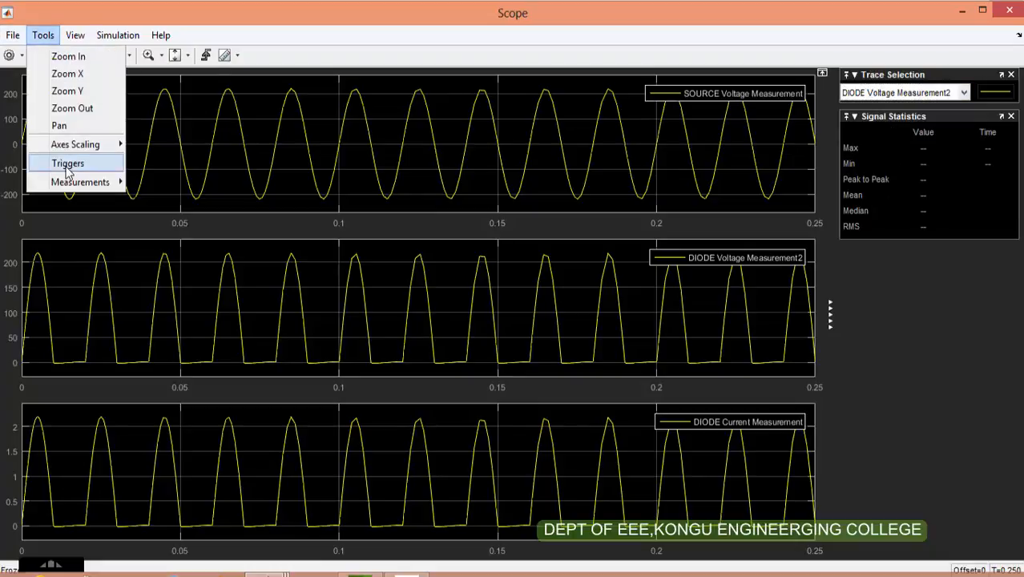
mouse_move(79, 184)
click(126, 200)
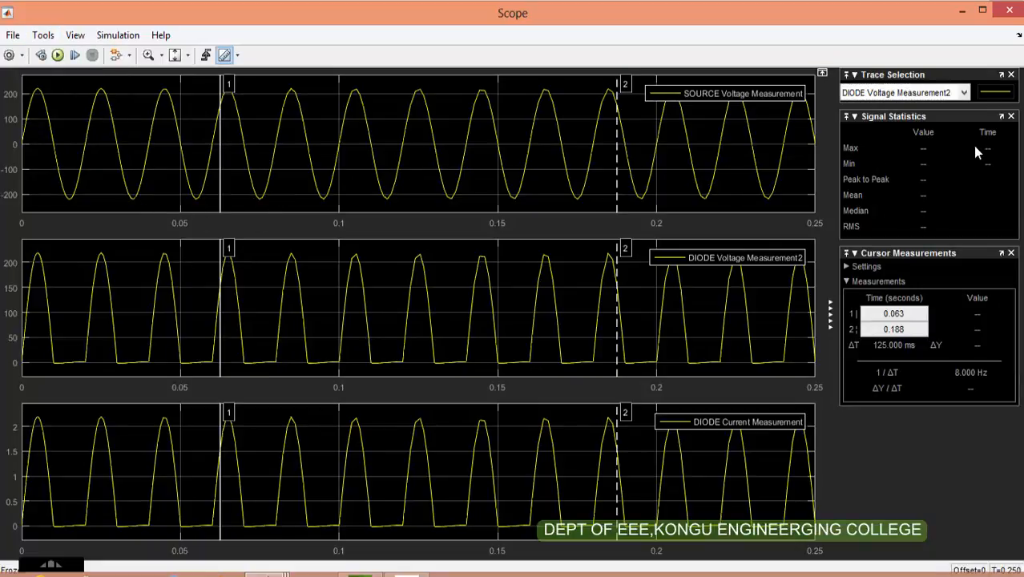
click(58, 54)
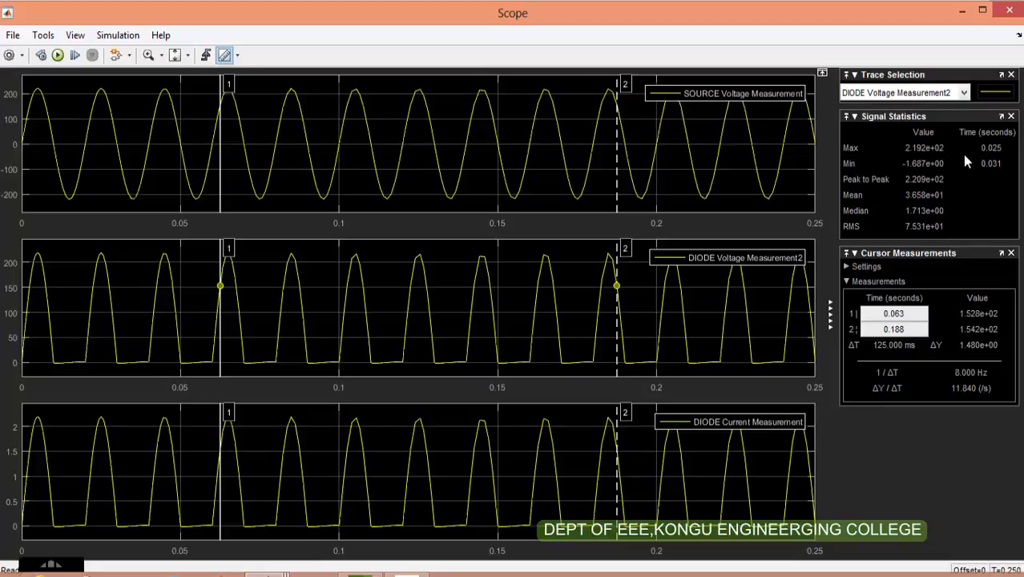
- Compare the statistics of SOURCE Voltage Measurement and DIODE Voltage Measurement2, ending with DIODE Current Measurement as the measured trace
click(933, 95)
click(939, 104)
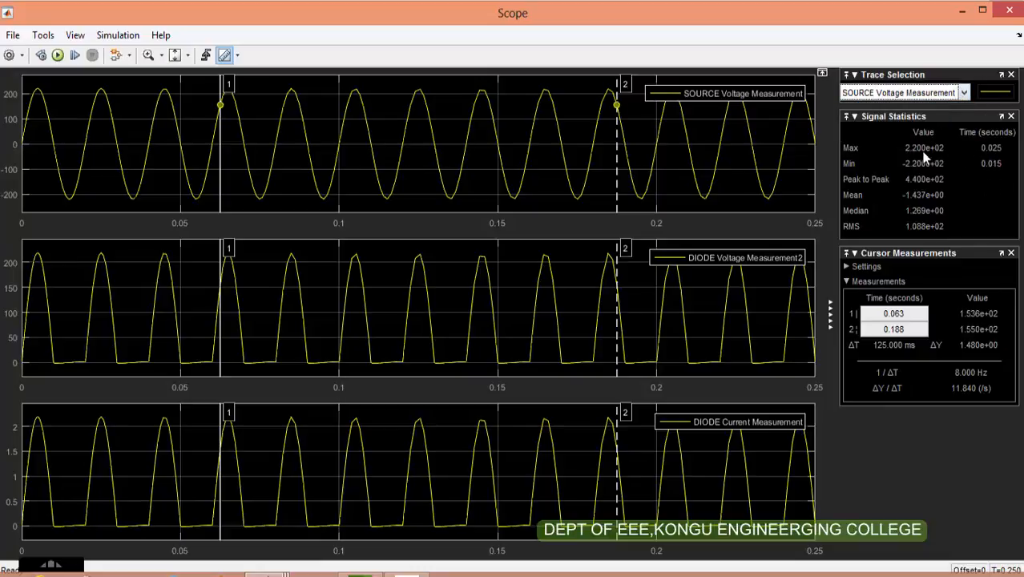
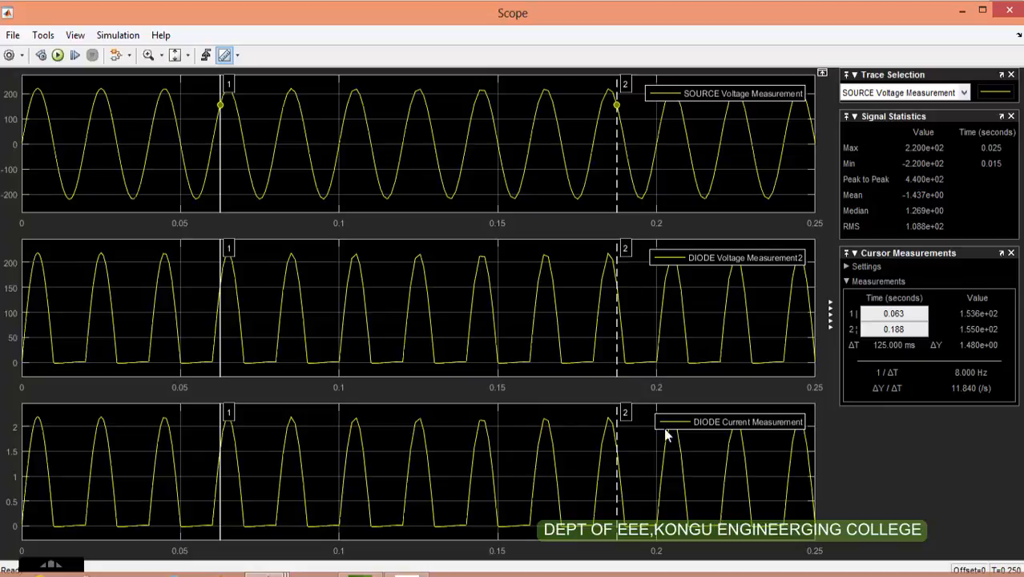
click(958, 93)
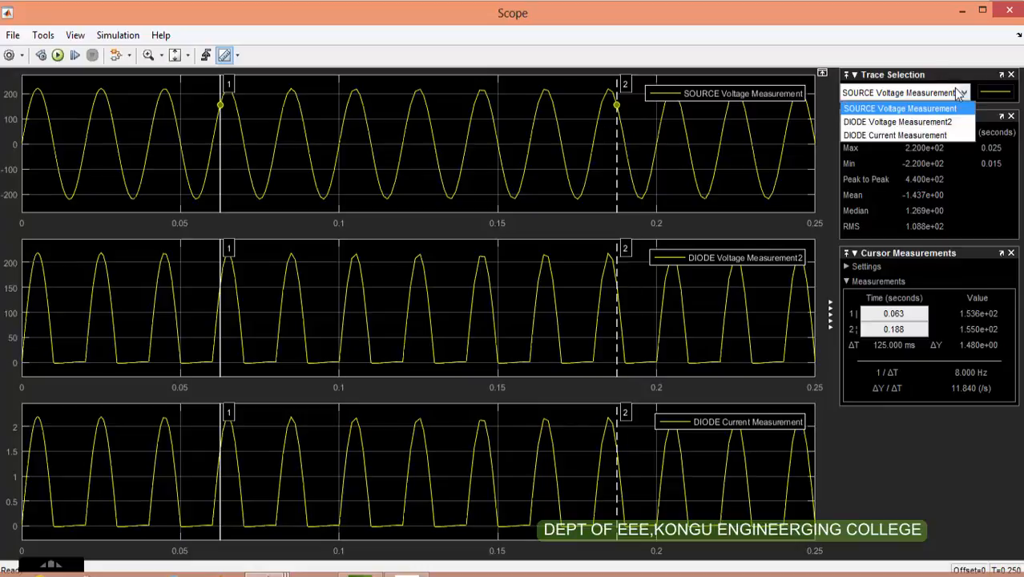
click(933, 118)
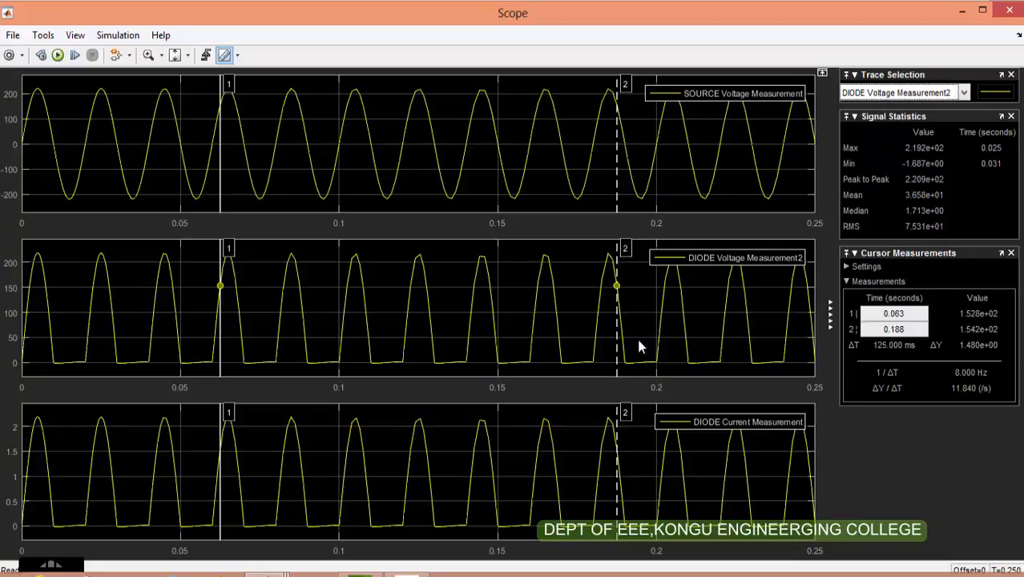
click(932, 96)
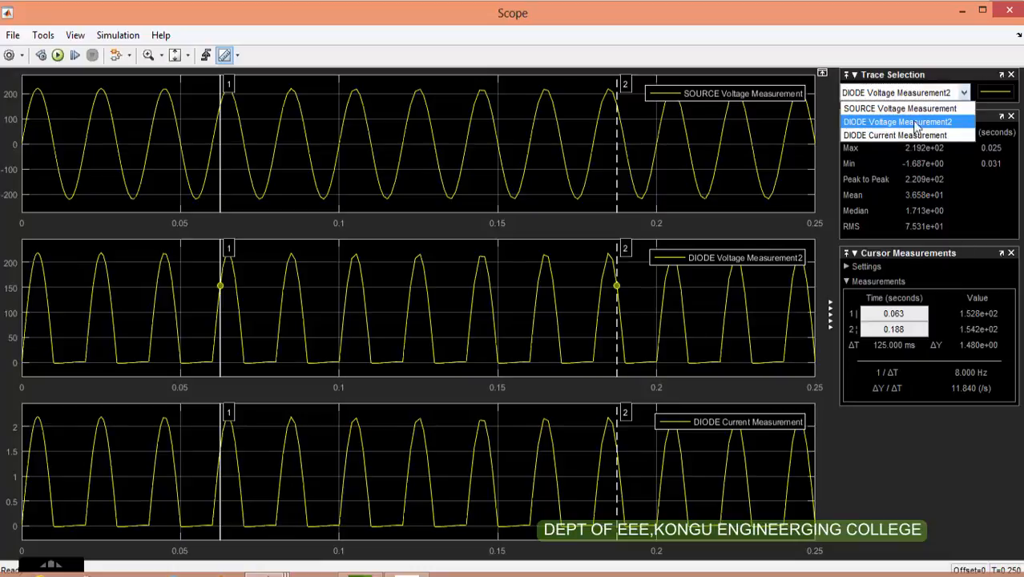
click(904, 137)
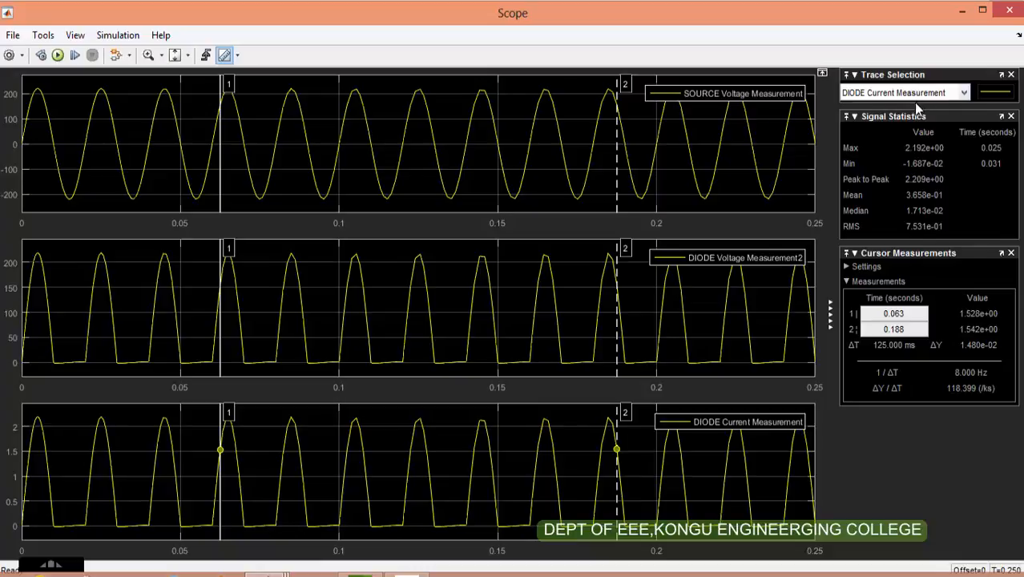
- Turn on Bilevel Measurements and close Trace Selection, Signal Statistics and Cursor Measurements
click(32, 37)
mouse_move(80, 182)
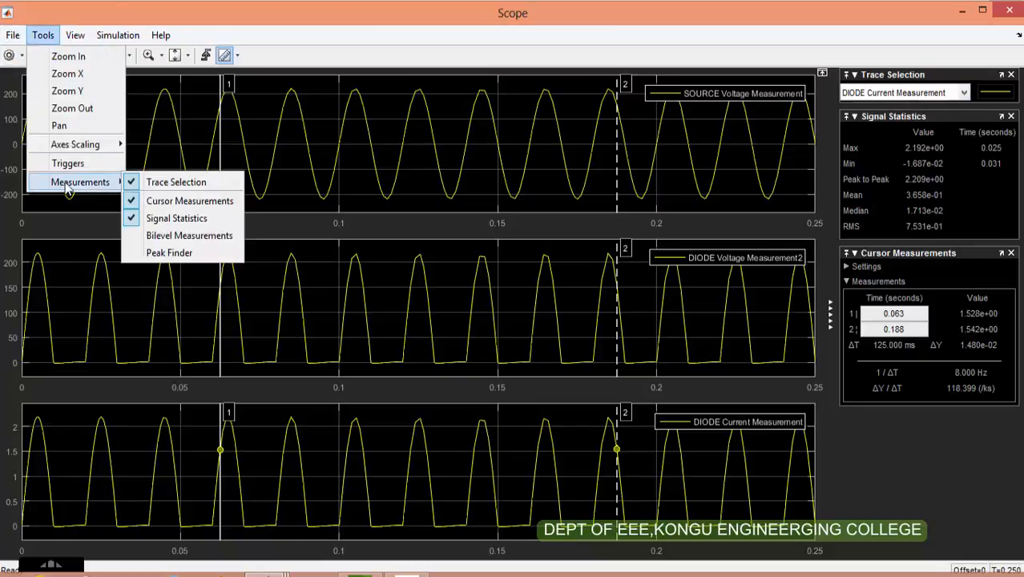
click(132, 238)
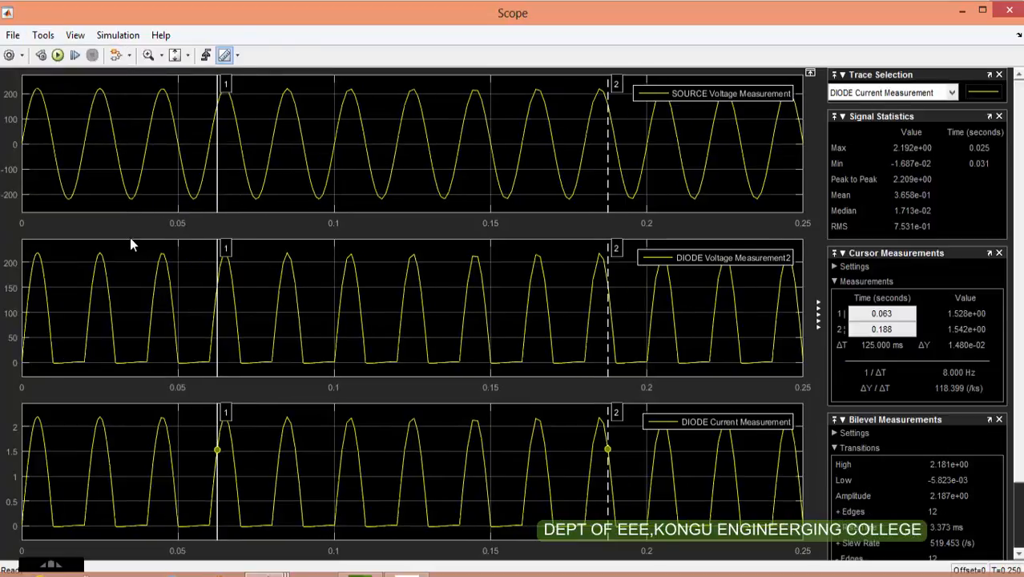
click(999, 75)
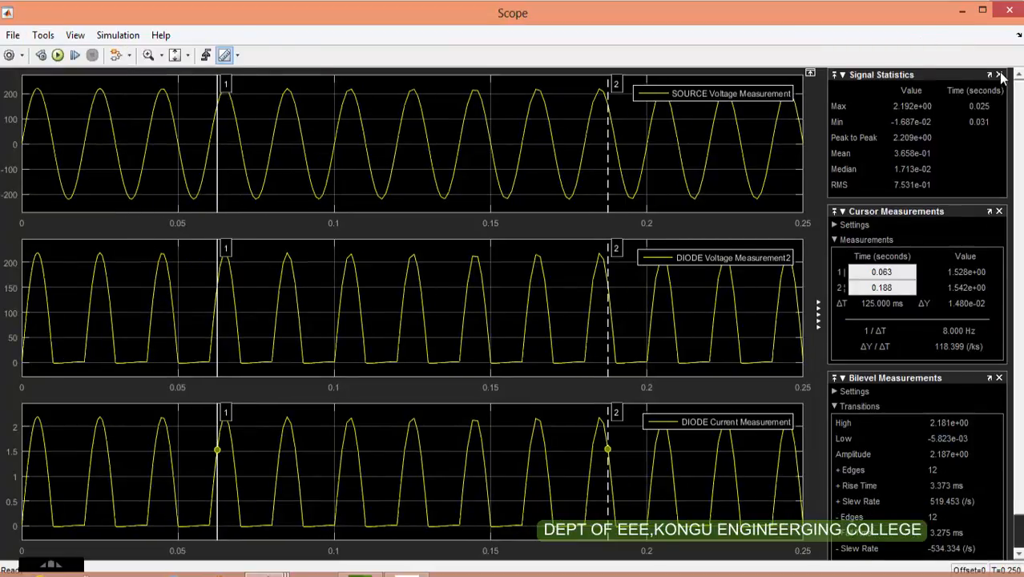
click(1000, 74)
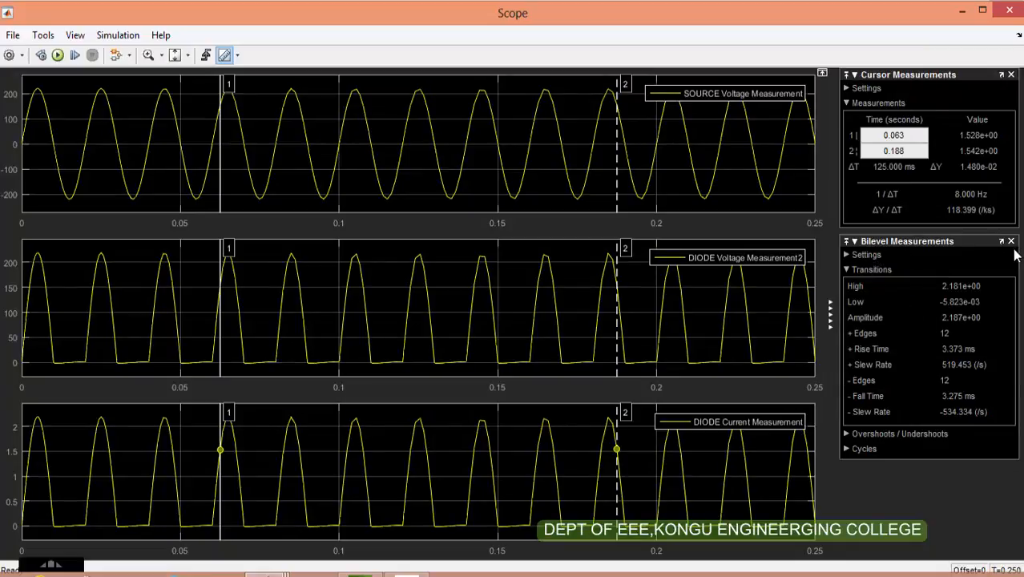
click(1010, 75)
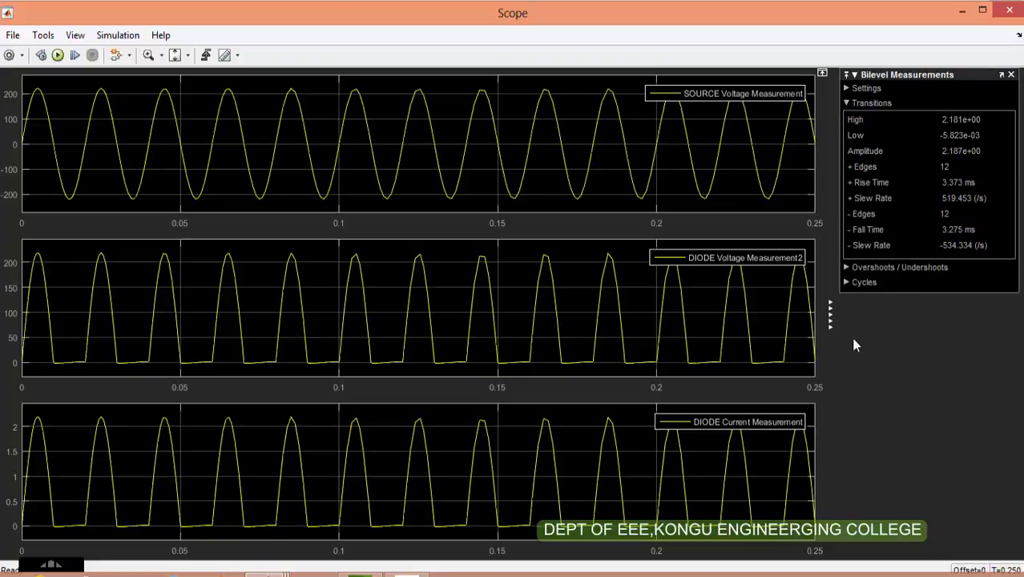
- Expand Cycles and briefly Overshoots / Undershoots in Bilevel Measurements, and examine the diode current's period, frequency, pulse widths and duty cycles
click(847, 281)
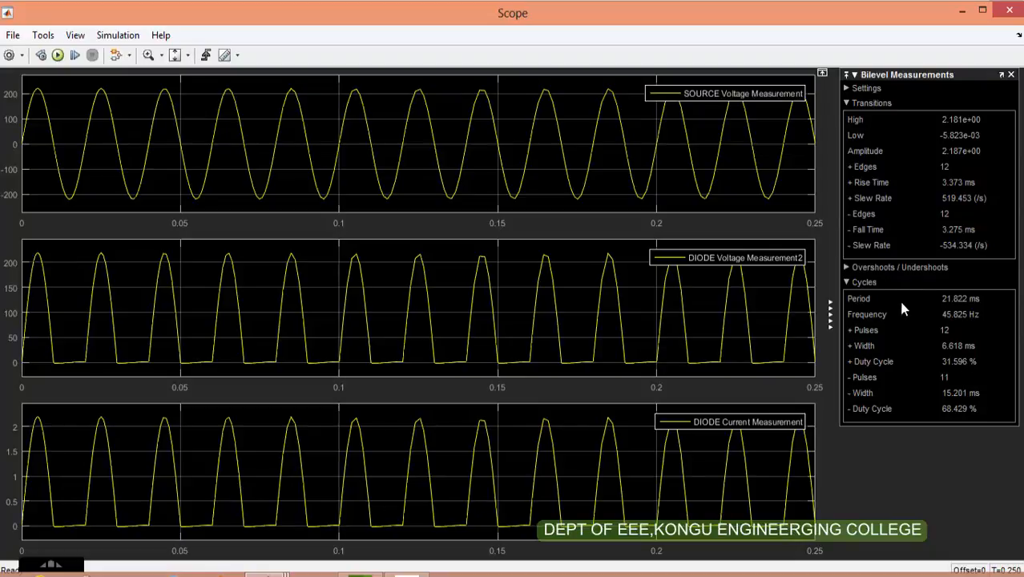
click(846, 267)
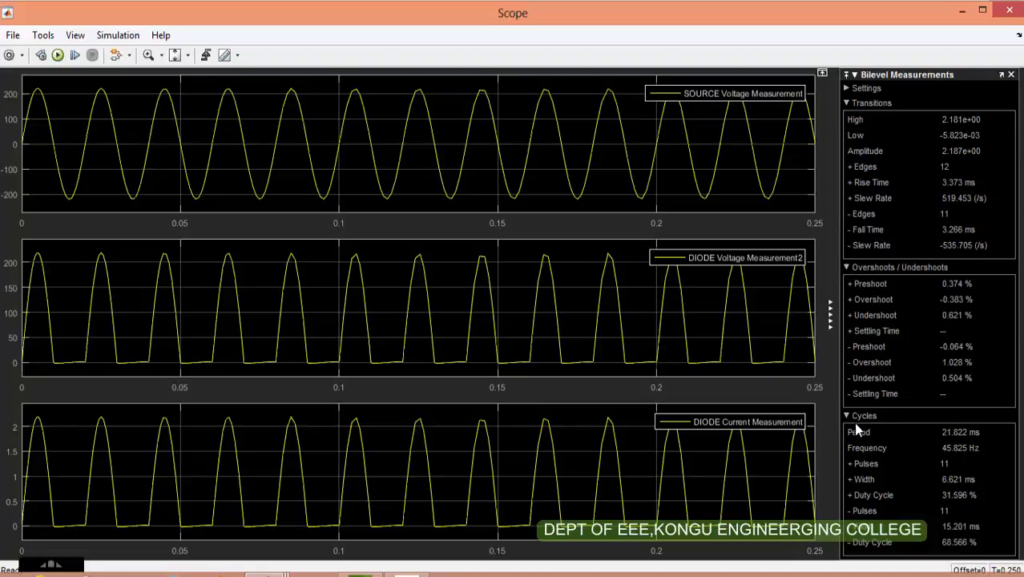
click(845, 268)
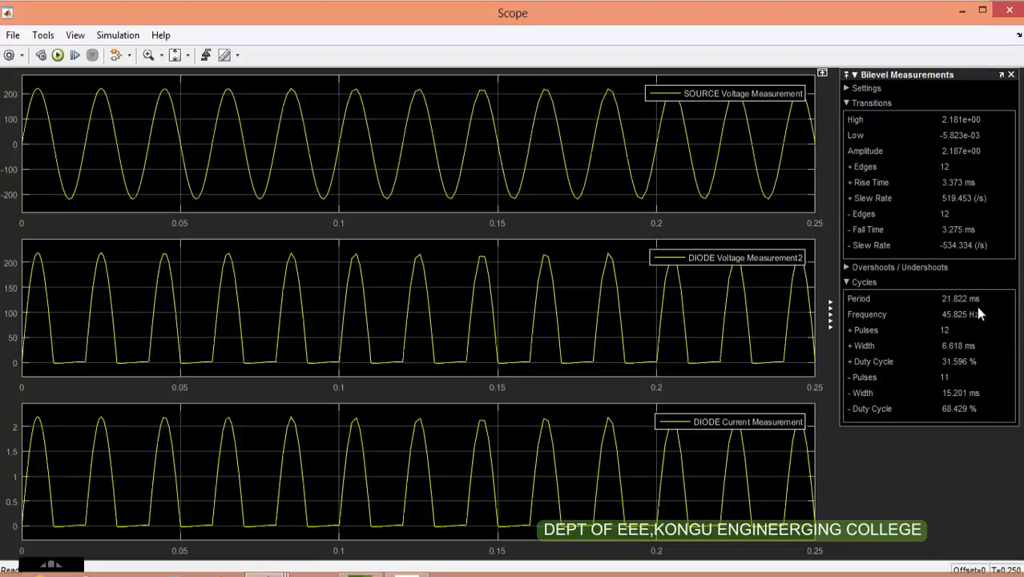
mouse_move(977, 309)
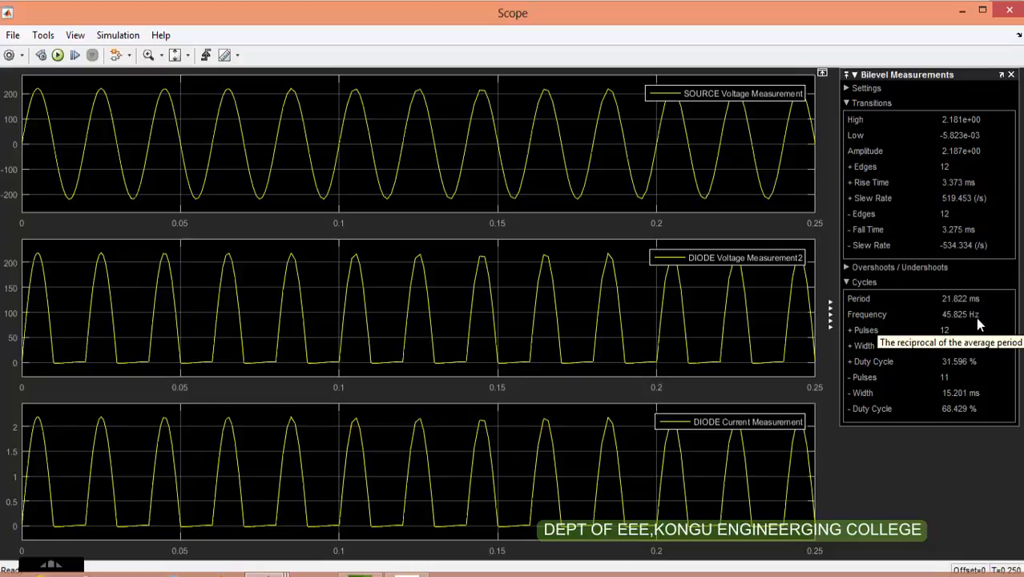
mouse_move(872, 358)
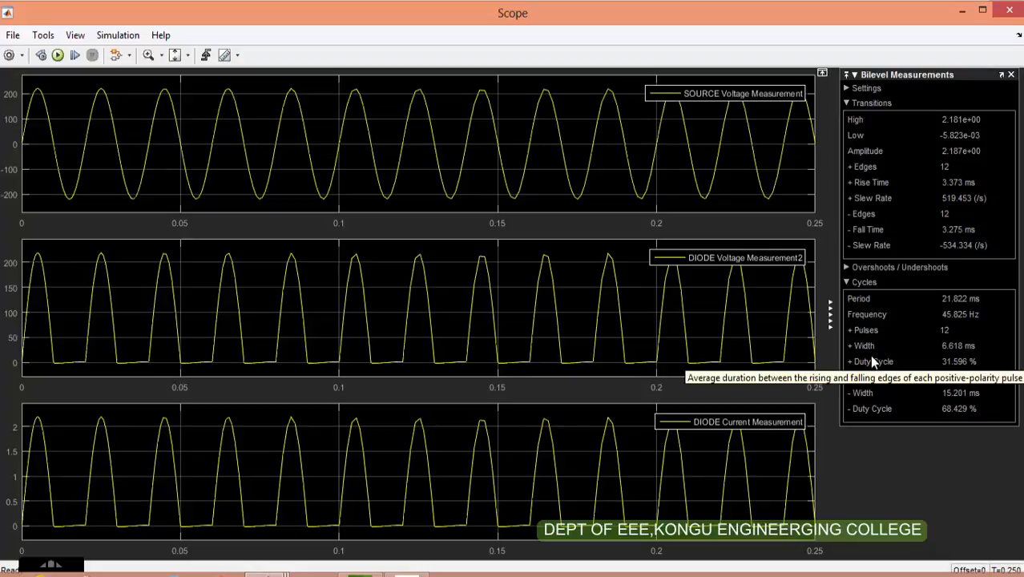
mouse_move(971, 381)
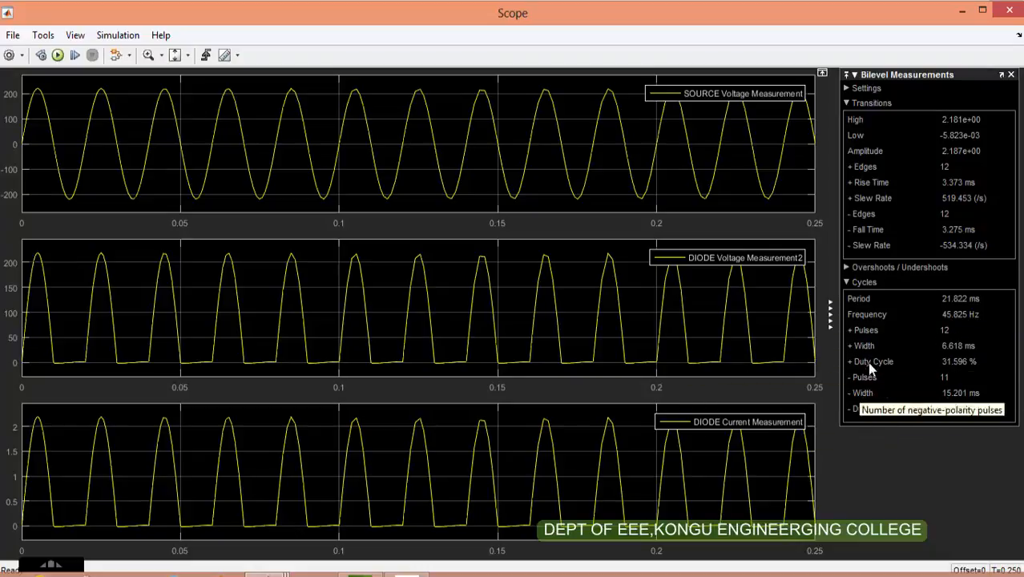
mouse_move(958, 362)
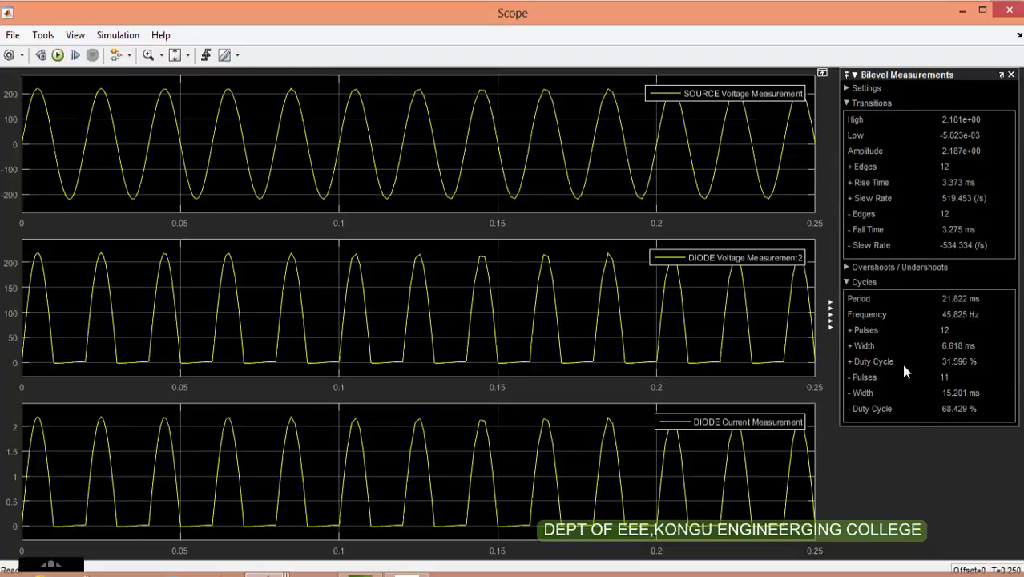
mouse_move(921, 372)
- Turn on Peak Finder for the diode current and close Bilevel Measurements
click(53, 38)
mouse_move(61, 187)
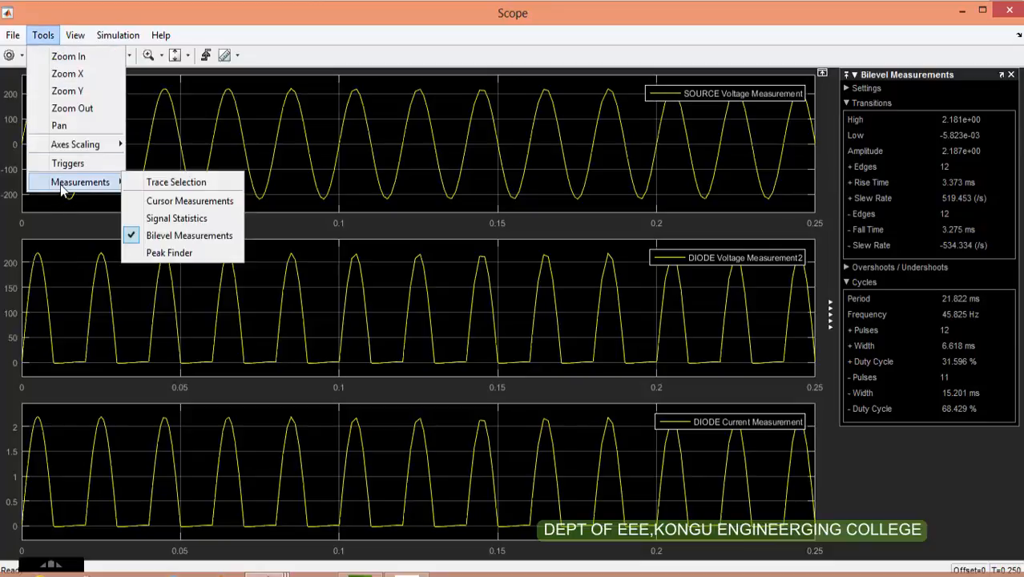
click(180, 254)
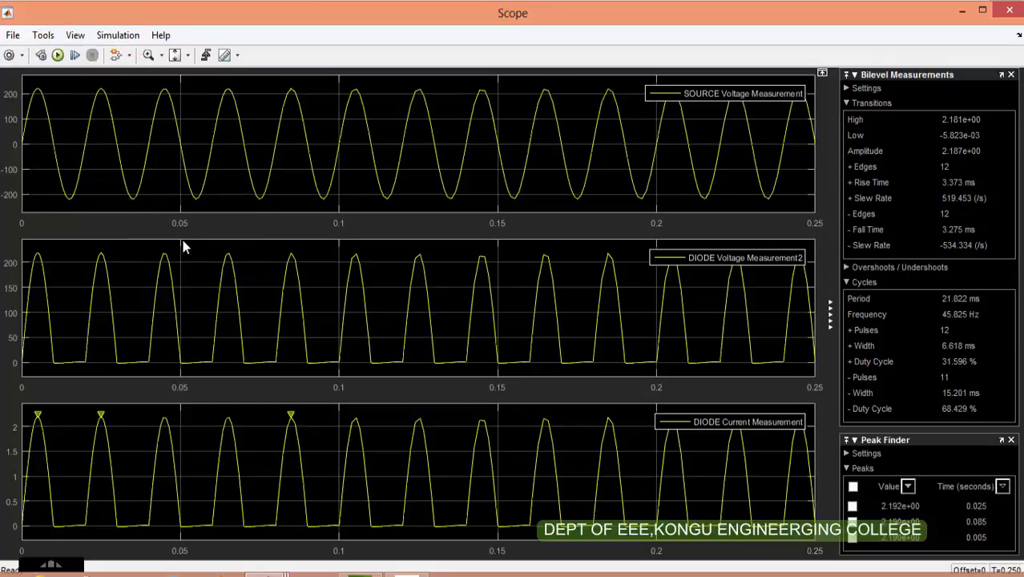
click(1011, 74)
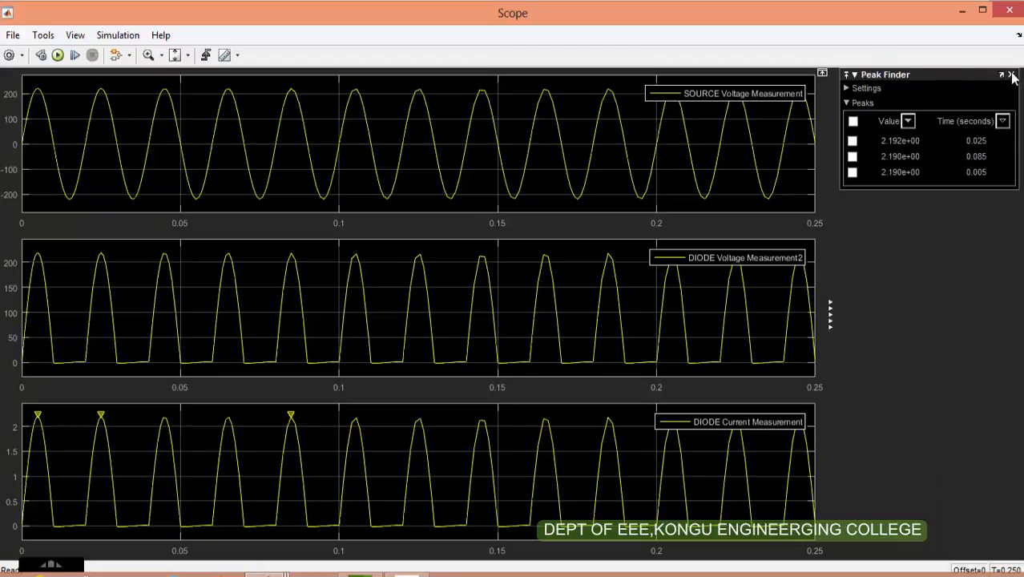
- Label the diode current's three listed peaks, at 0.025, 0.085 and 0.005 s, on the plot
click(853, 141)
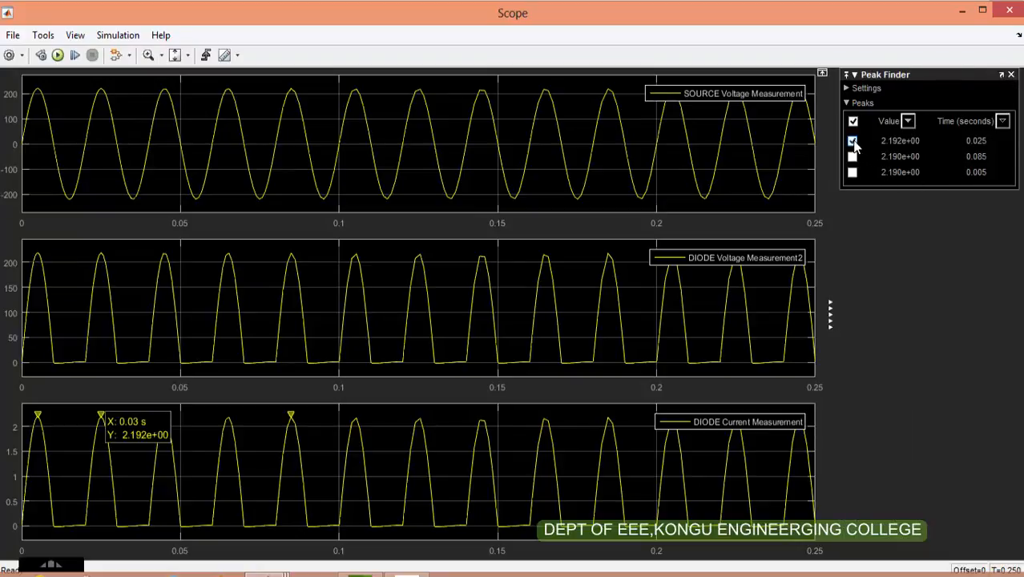
click(853, 141)
click(853, 141)
click(853, 156)
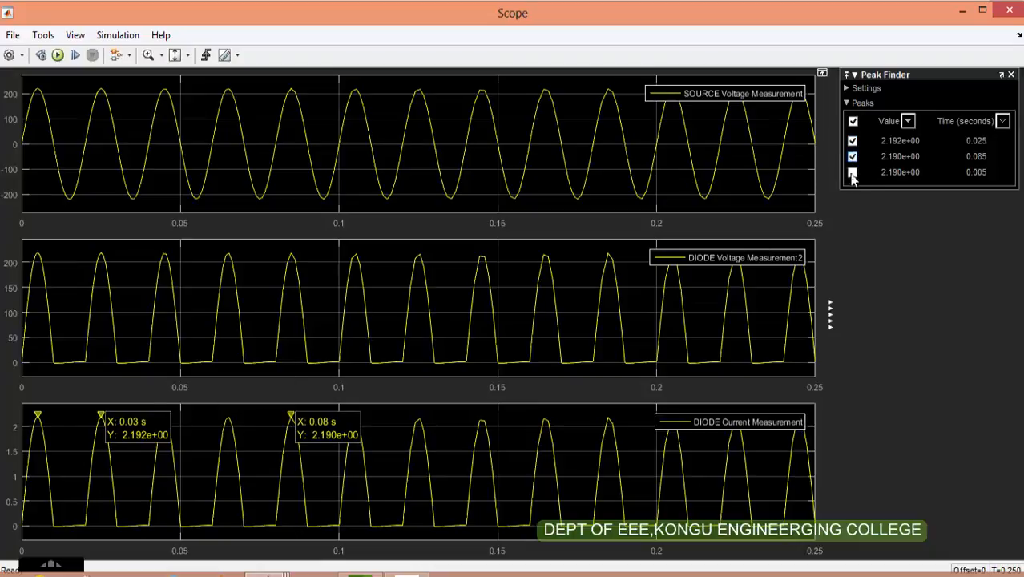
click(853, 173)
click(852, 173)
click(853, 172)
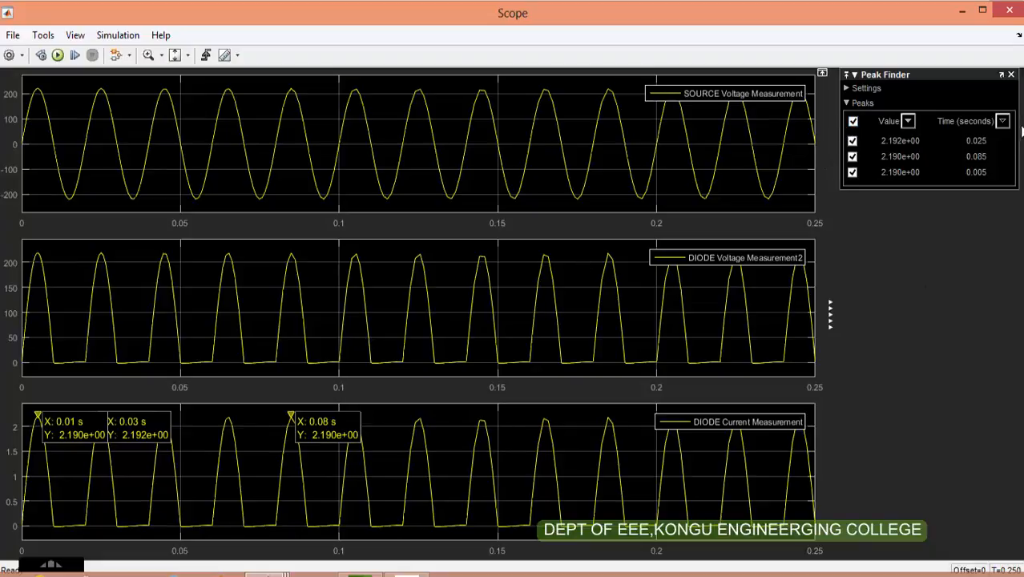
- Review the Peak Finder's threshold, peak count, distance, excursion and label format settings, and close Peak Finder
click(865, 88)
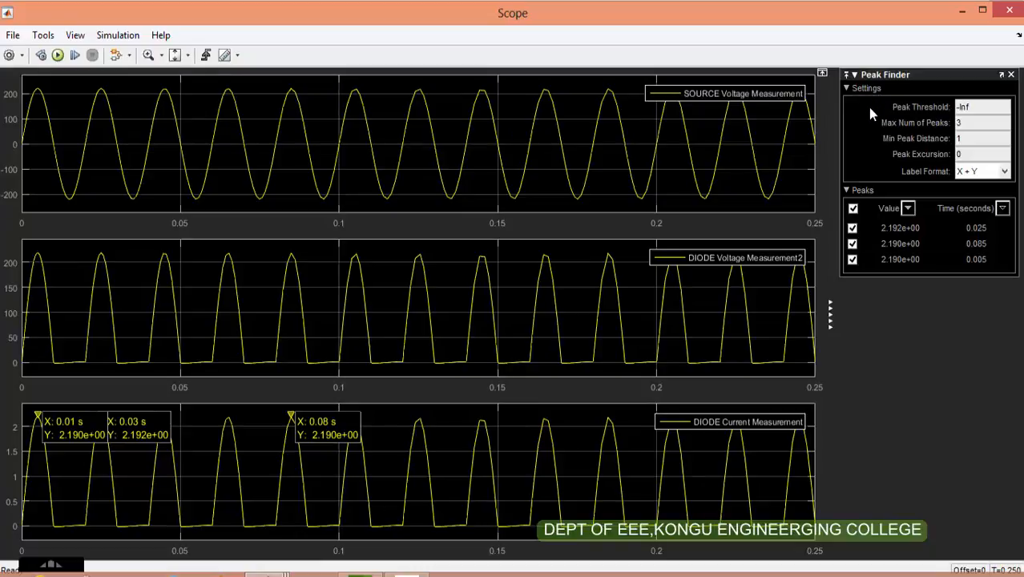
click(847, 190)
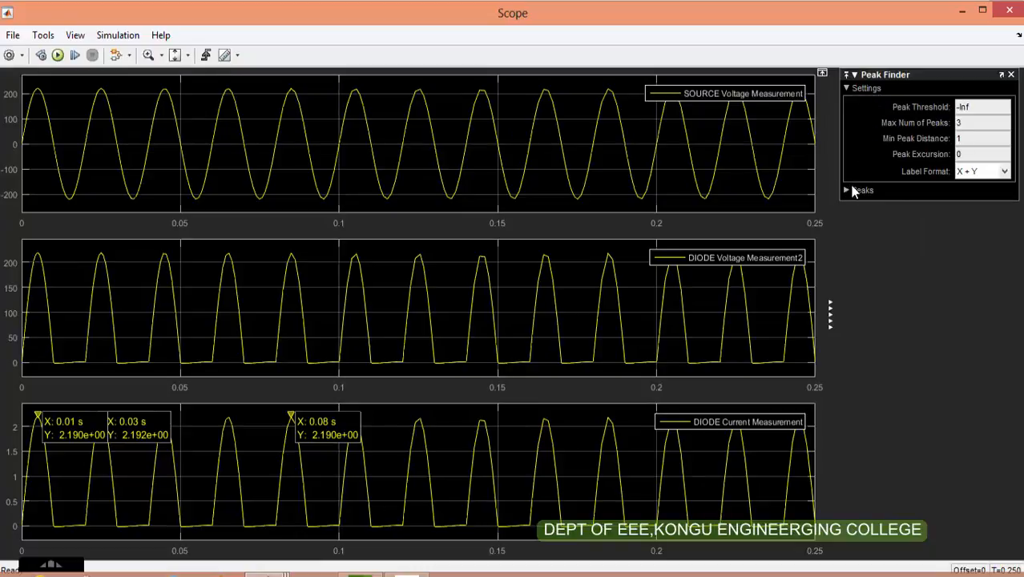
click(853, 190)
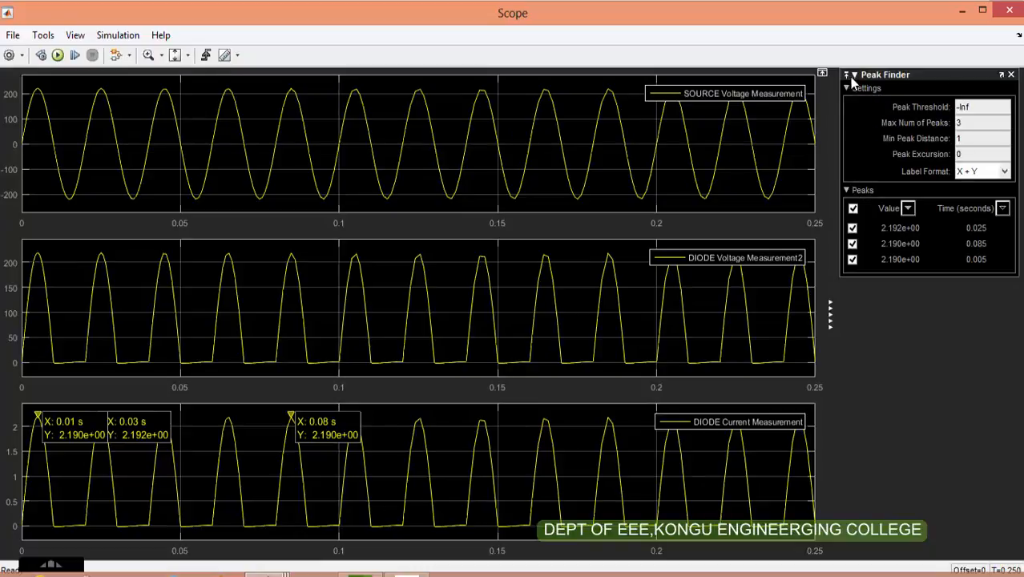
click(1010, 74)
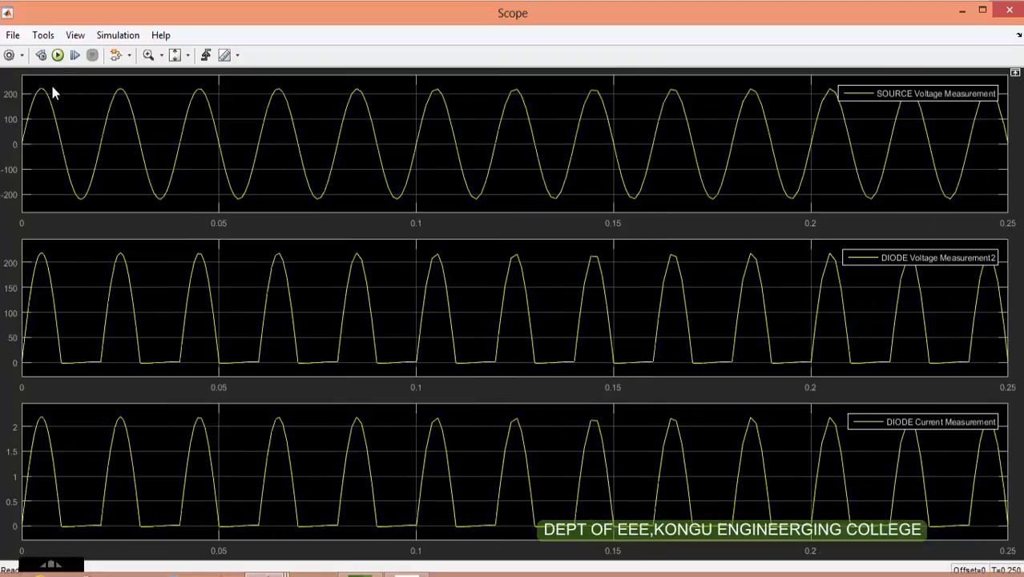
- Turn Peak Finder back on for SOURCE Voltage Measurement and label all its listed peaks on the plot
click(75, 36)
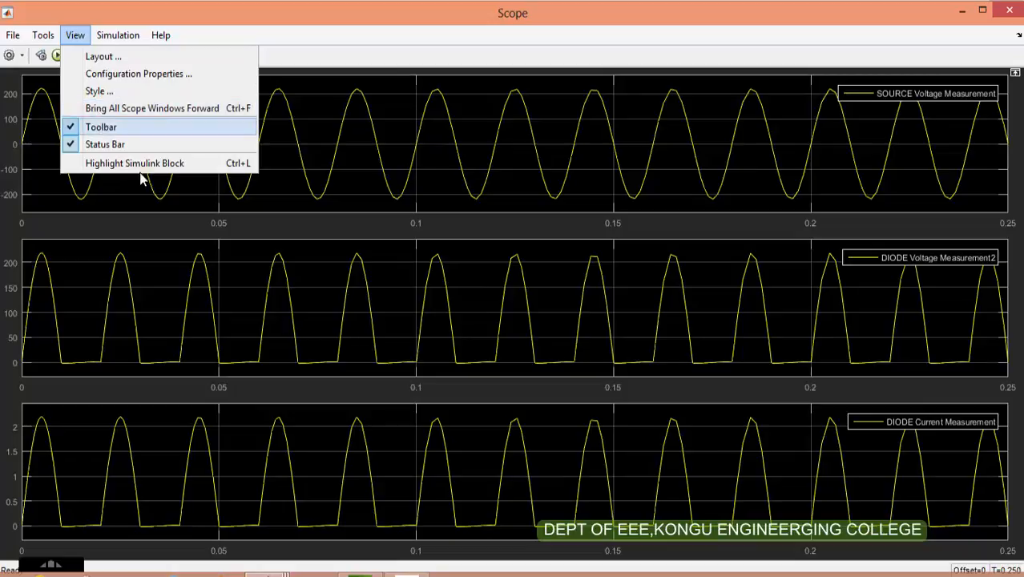
click(338, 148)
click(43, 35)
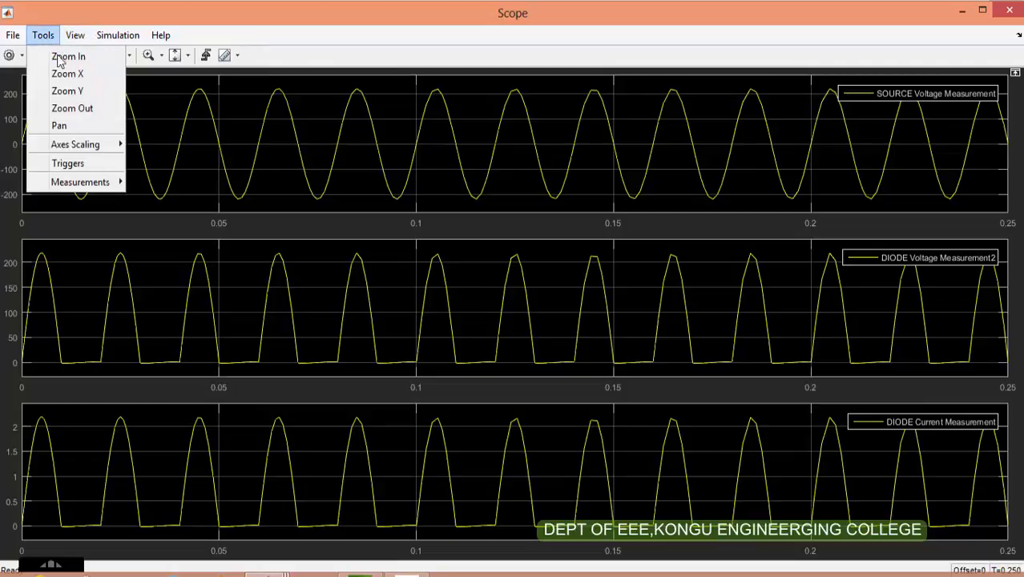
mouse_move(80, 184)
click(166, 252)
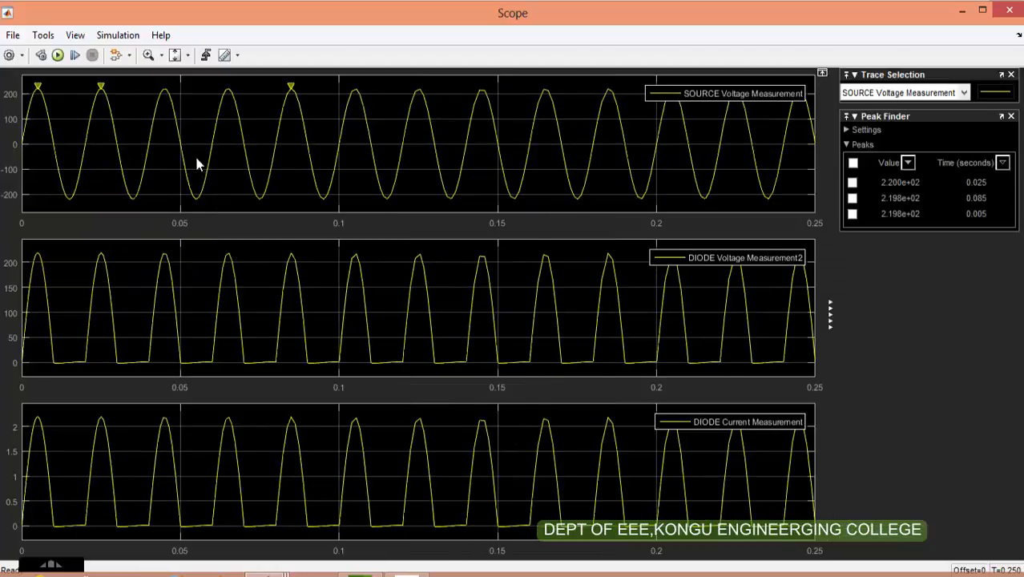
click(853, 163)
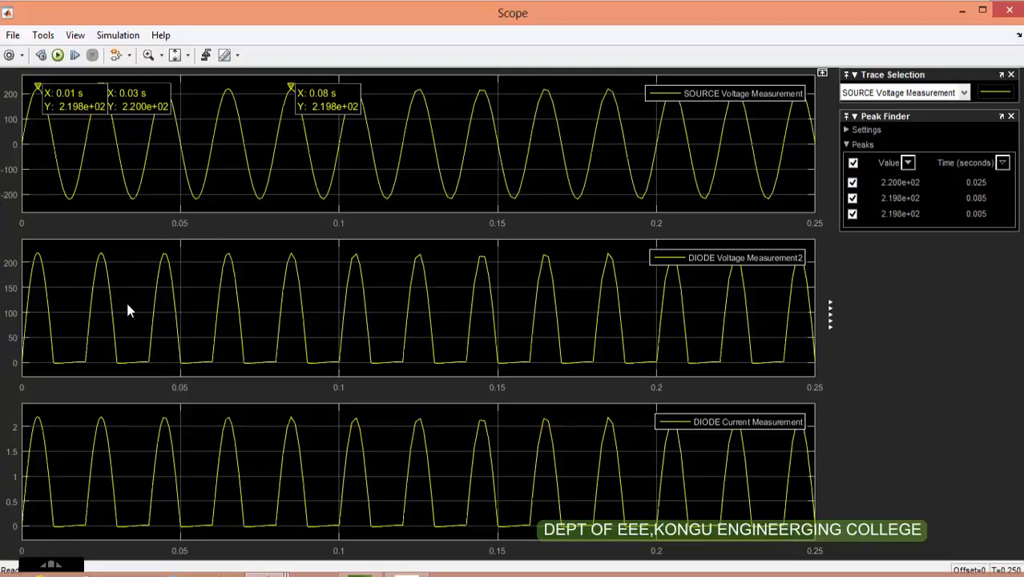
- Close Trace Selection and turn off Peak Finder for the source voltage
click(1011, 75)
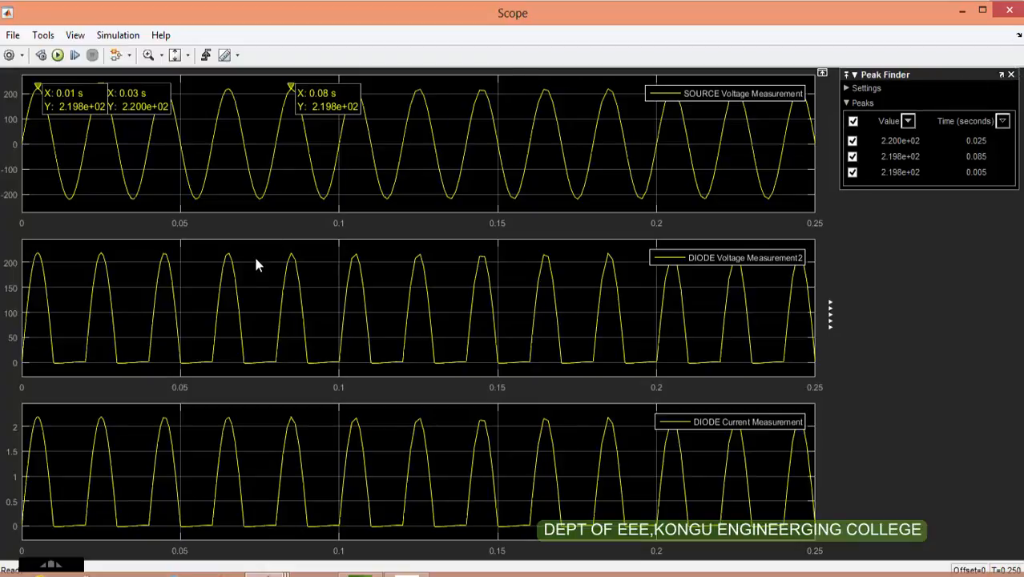
click(43, 35)
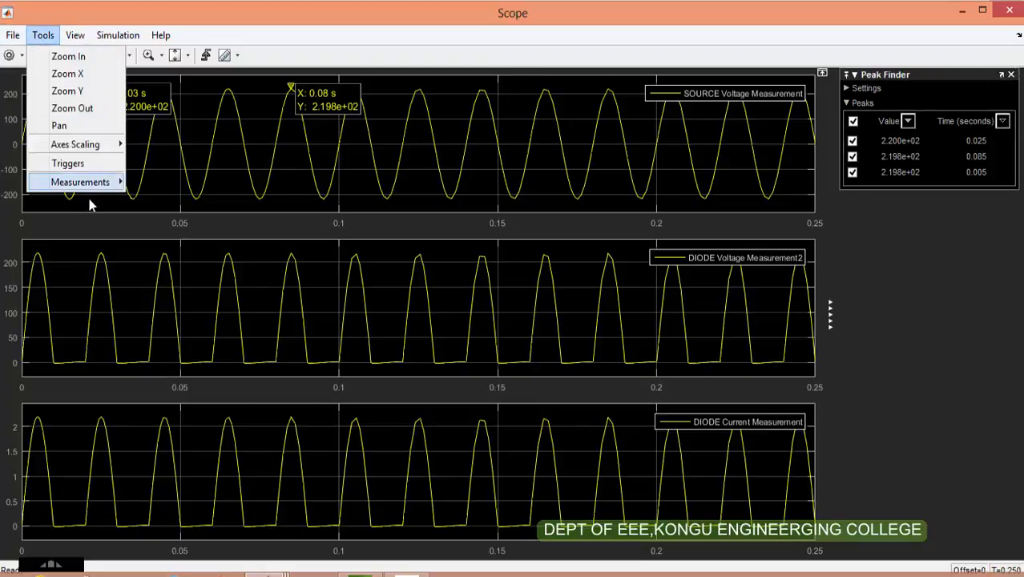
mouse_move(88, 182)
click(166, 254)
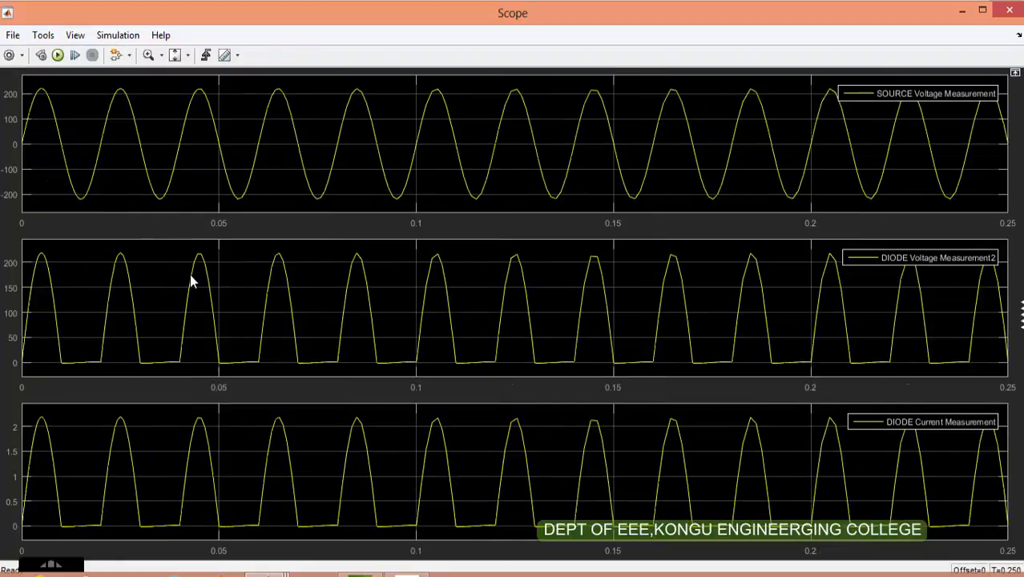
- Turn Peak Finder on again for SOURCE Voltage Measurement and label all three listed peaks on the plot
click(44, 36)
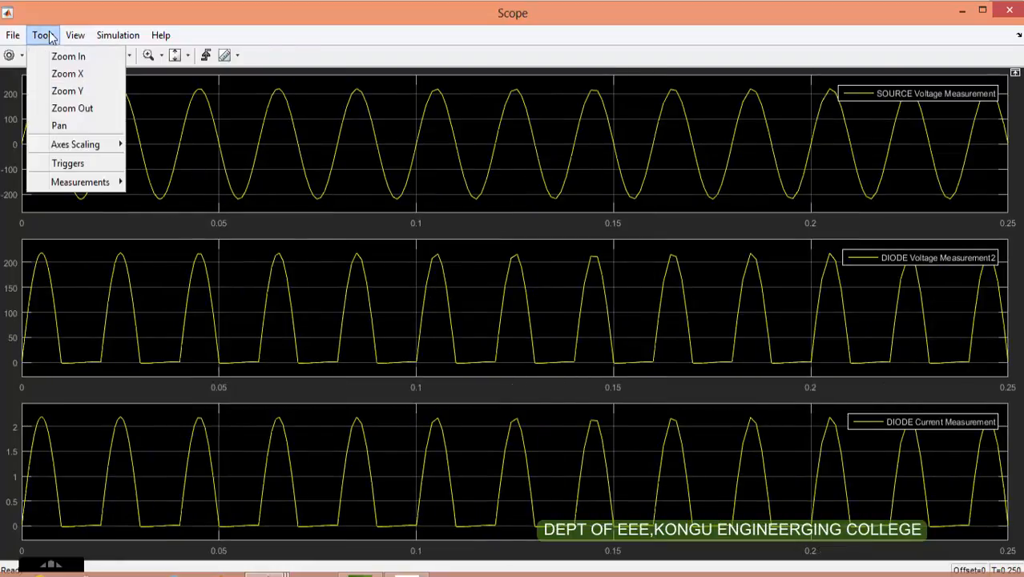
mouse_move(90, 183)
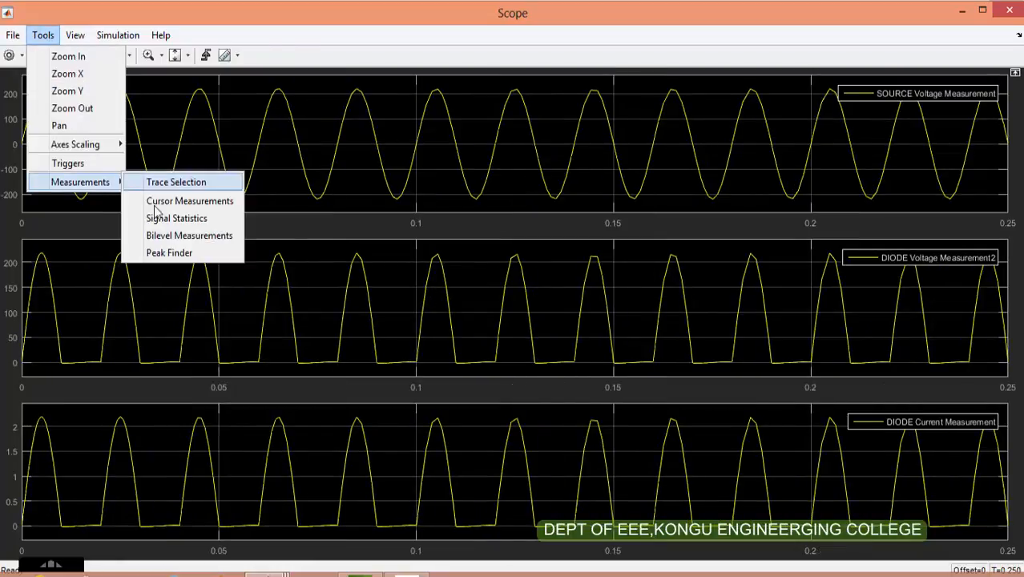
click(166, 253)
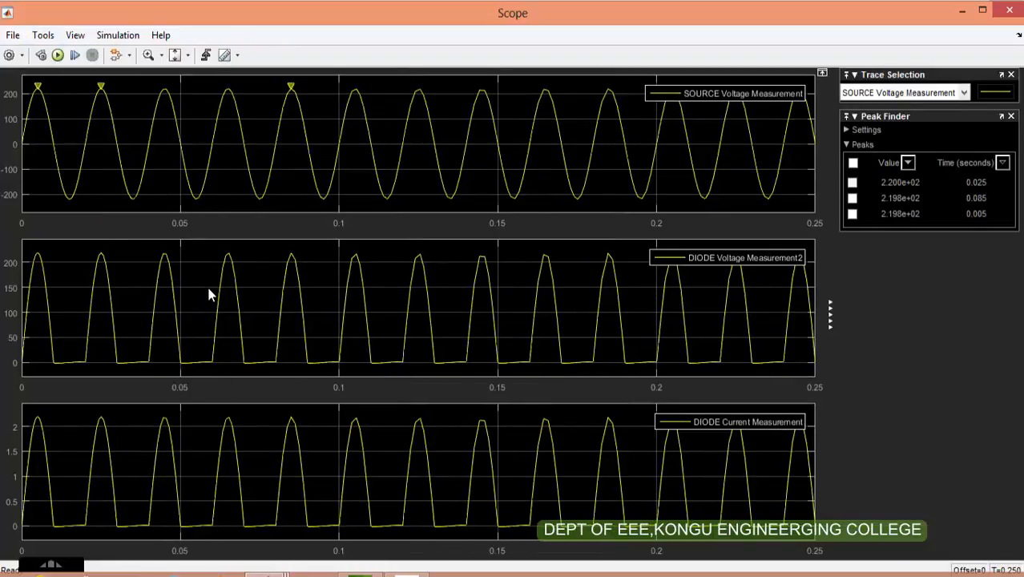
click(831, 309)
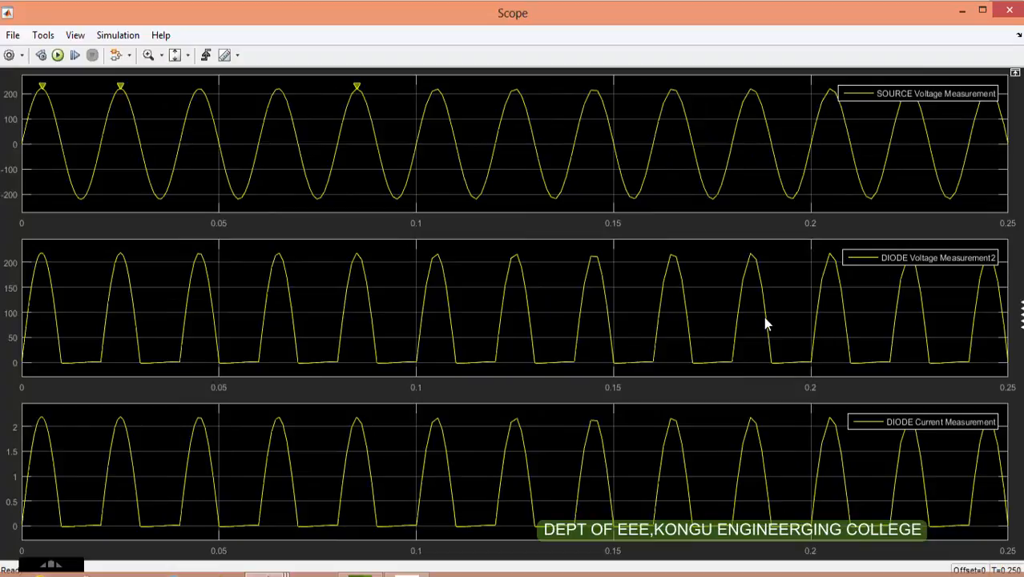
click(1021, 315)
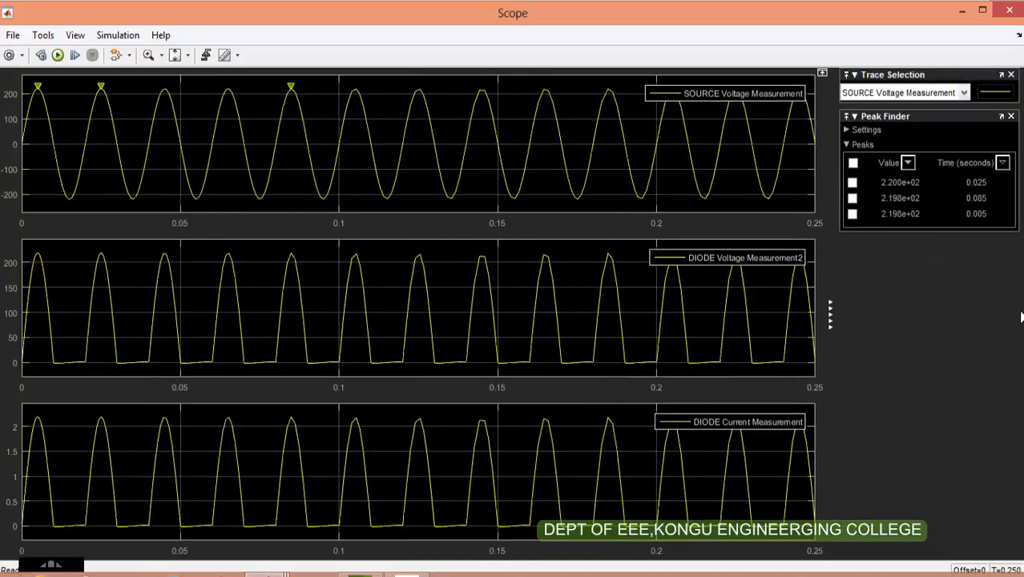
click(855, 163)
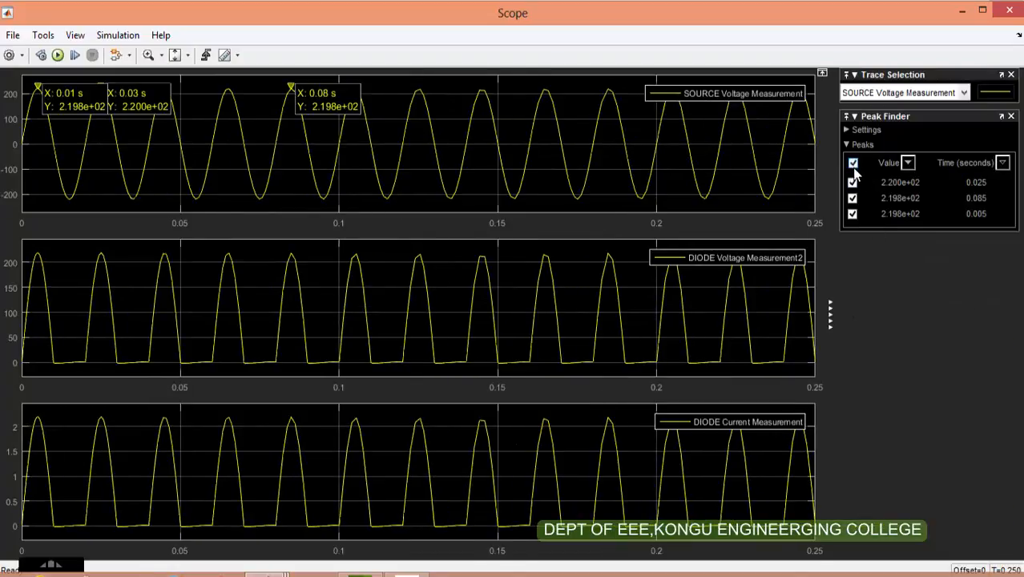
- Switch the labelled peaks to the DIODE Voltage Measurement2 trace and then to DIODE Current Measurement
click(964, 93)
click(945, 117)
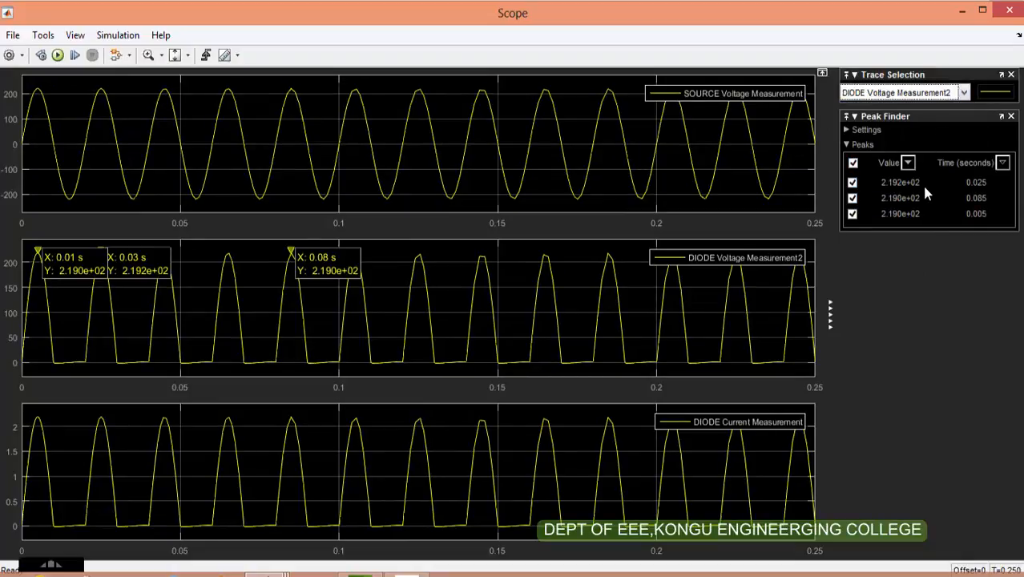
click(964, 93)
click(884, 129)
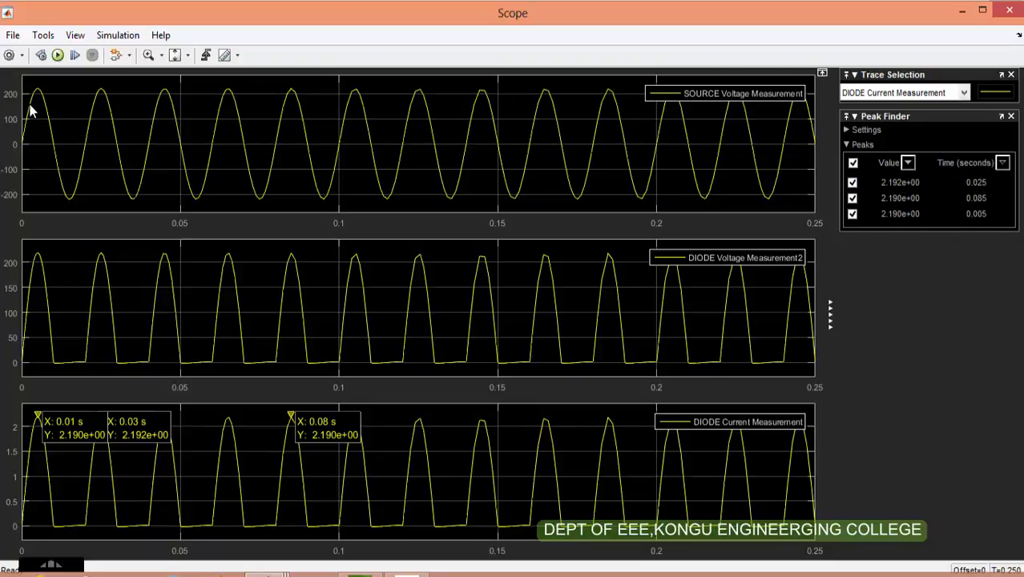
- Print the Scope plots with the Adobe PDF printer and save the file as MATLAB in My Documents
click(10, 36)
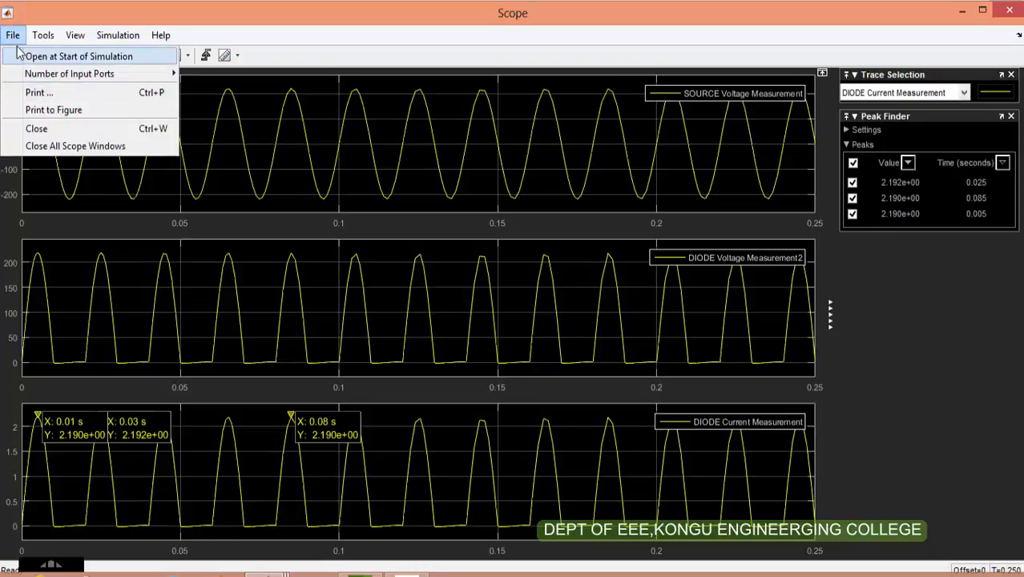
click(50, 93)
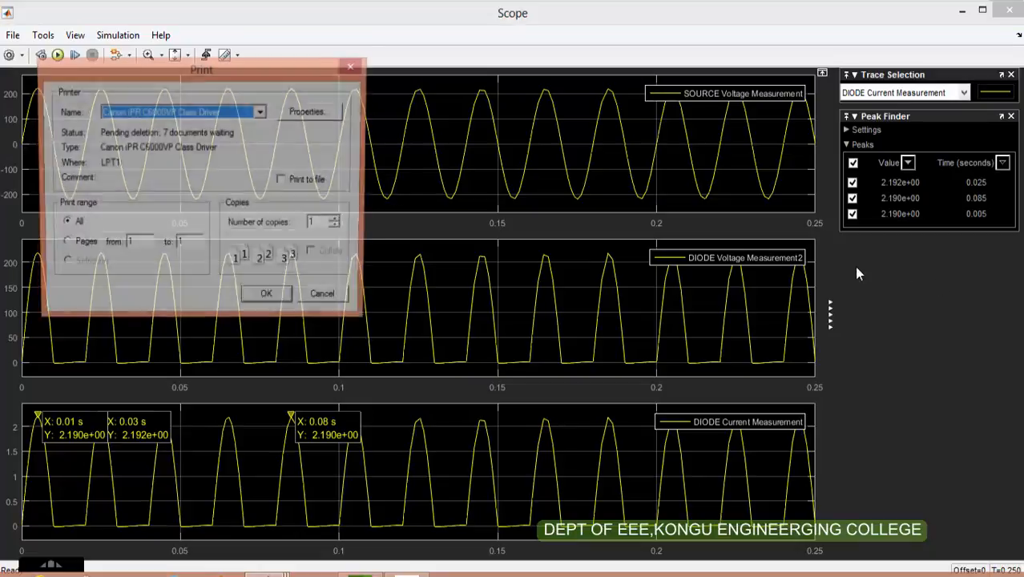
click(261, 112)
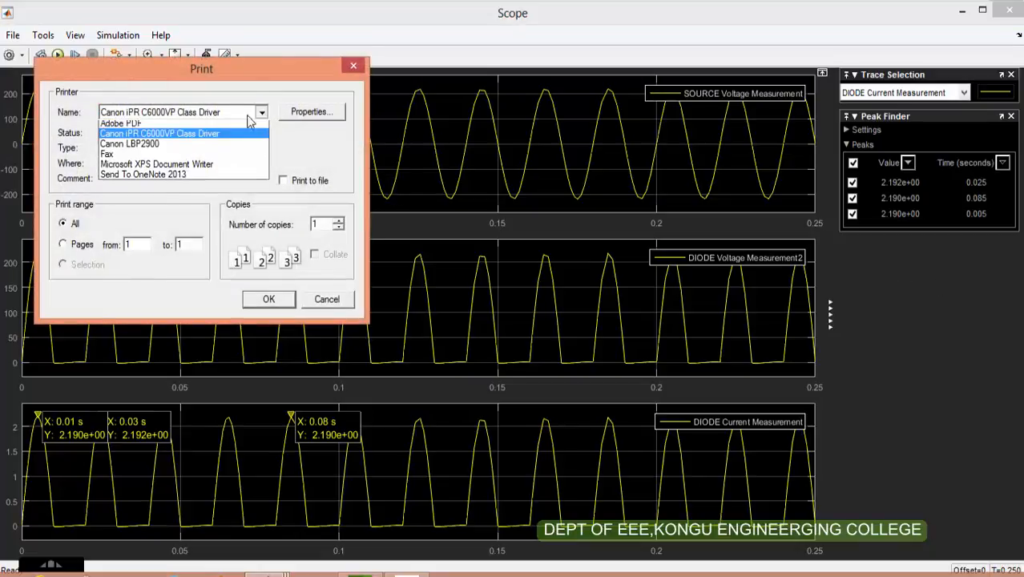
click(199, 120)
click(265, 298)
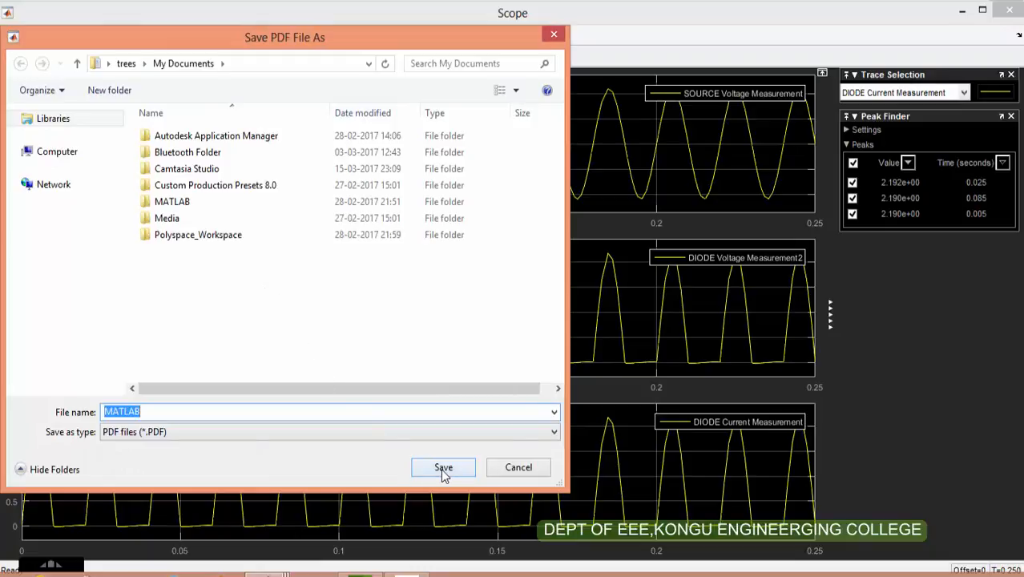
click(440, 469)
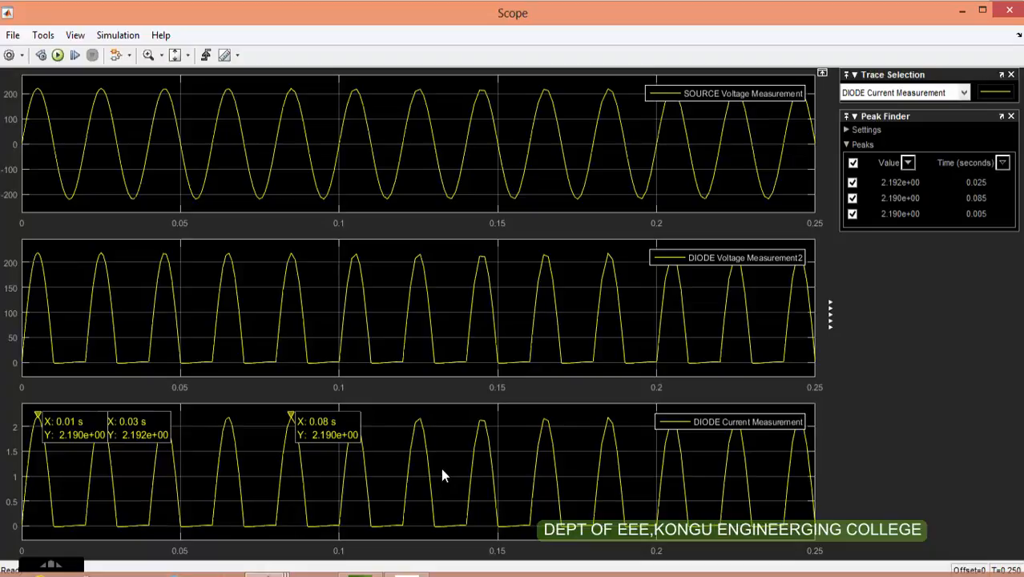
- Minimise the Scope and open Local Disk (C:) in File Explorer
click(962, 11)
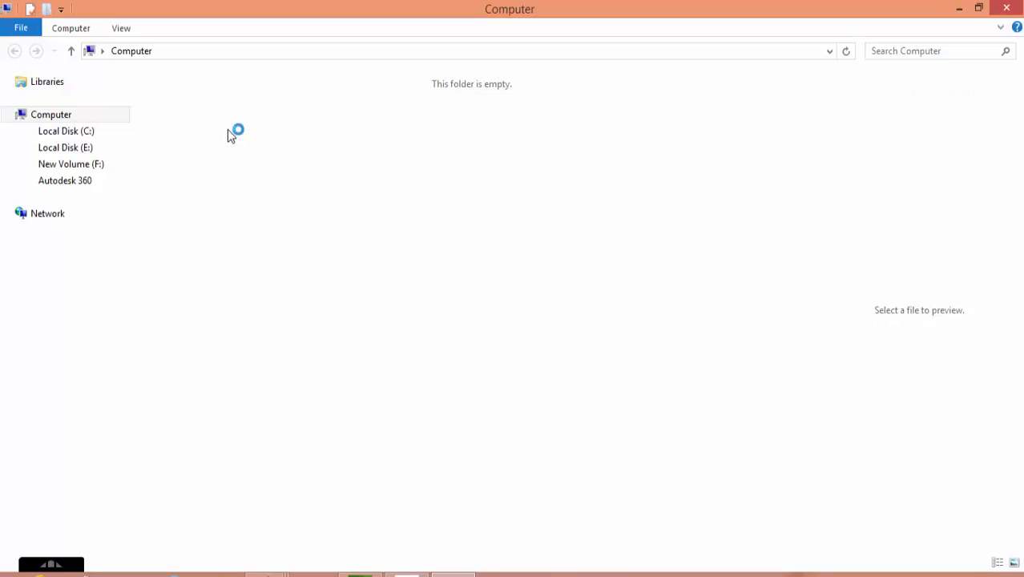
click(225, 129)
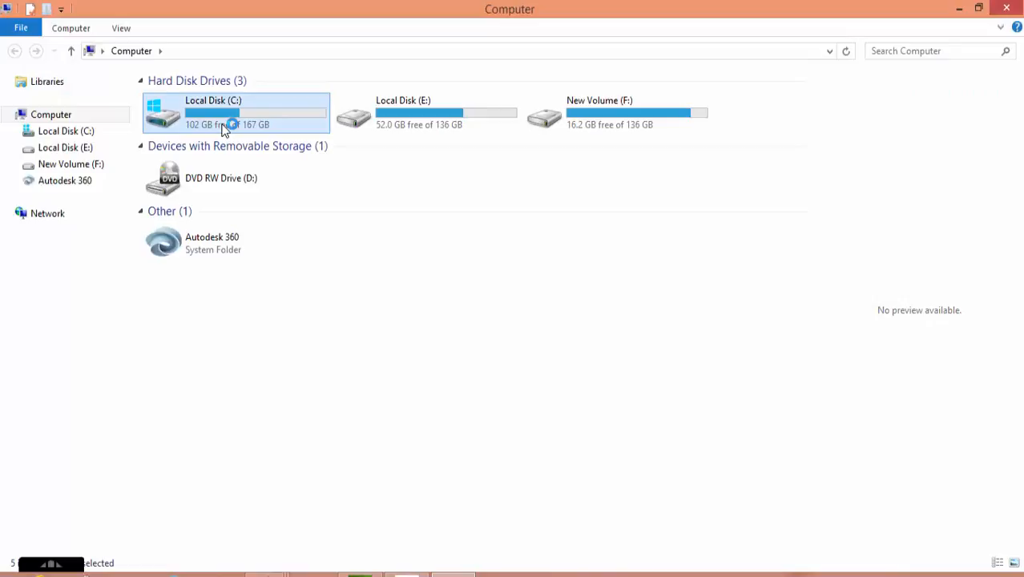
double_click(225, 129)
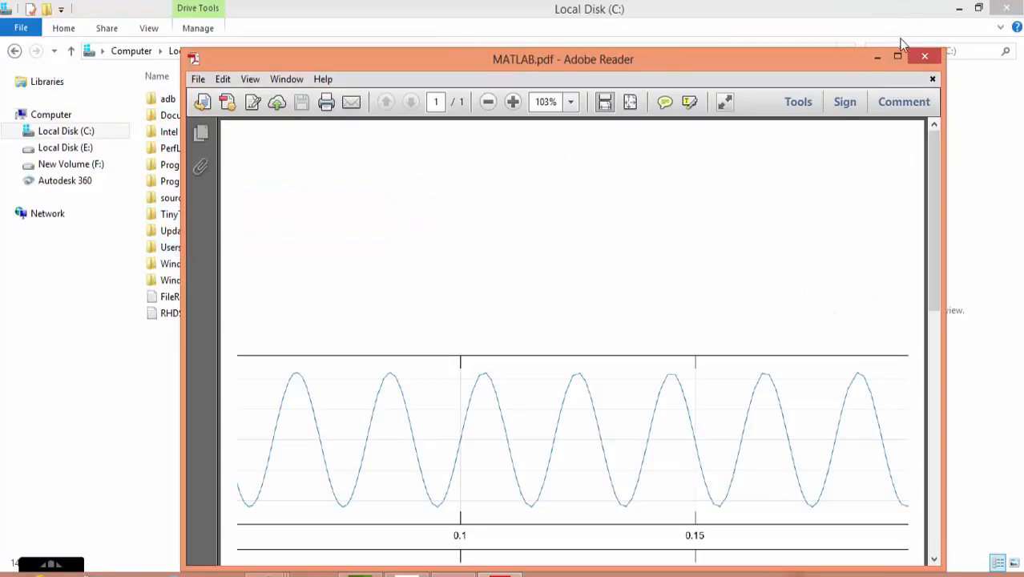
- Maximise MATLAB.pdf in Adobe Reader, examine the three printed waveforms, and return to the Scope
click(899, 59)
scroll(402, 313, down, 5)
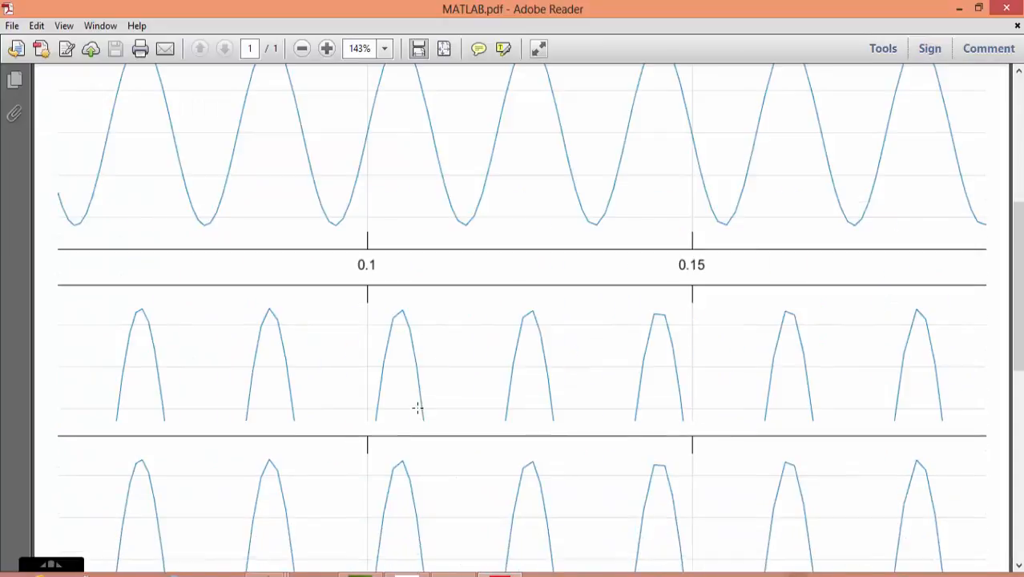
scroll(424, 418, up, 5)
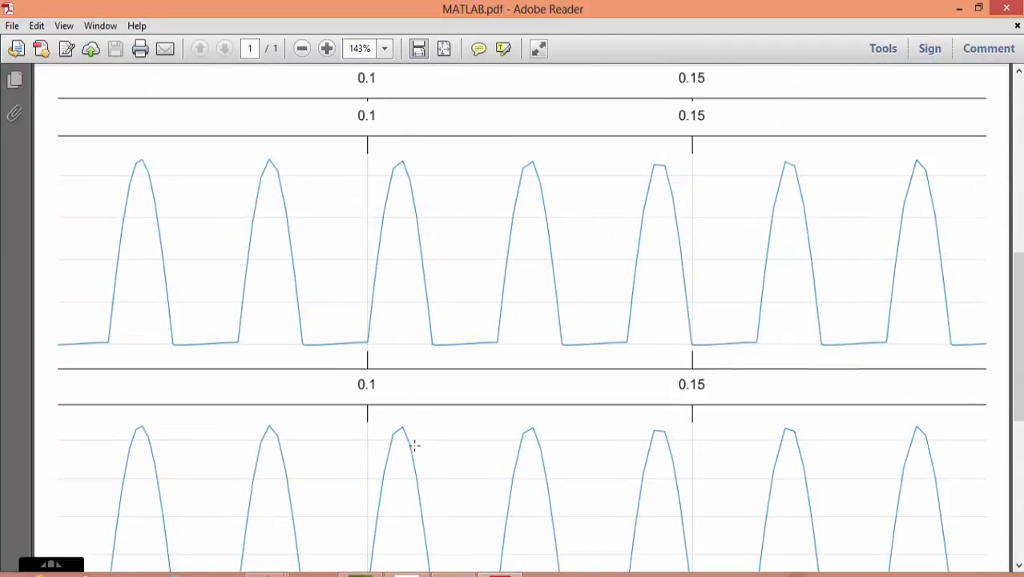
scroll(415, 445, up, 3)
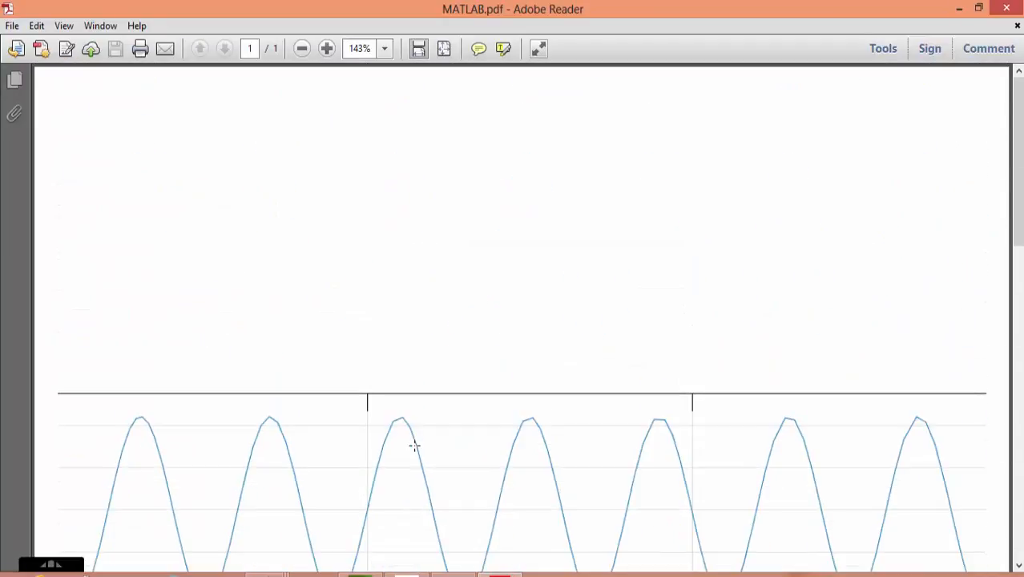
scroll(412, 449, down, 8)
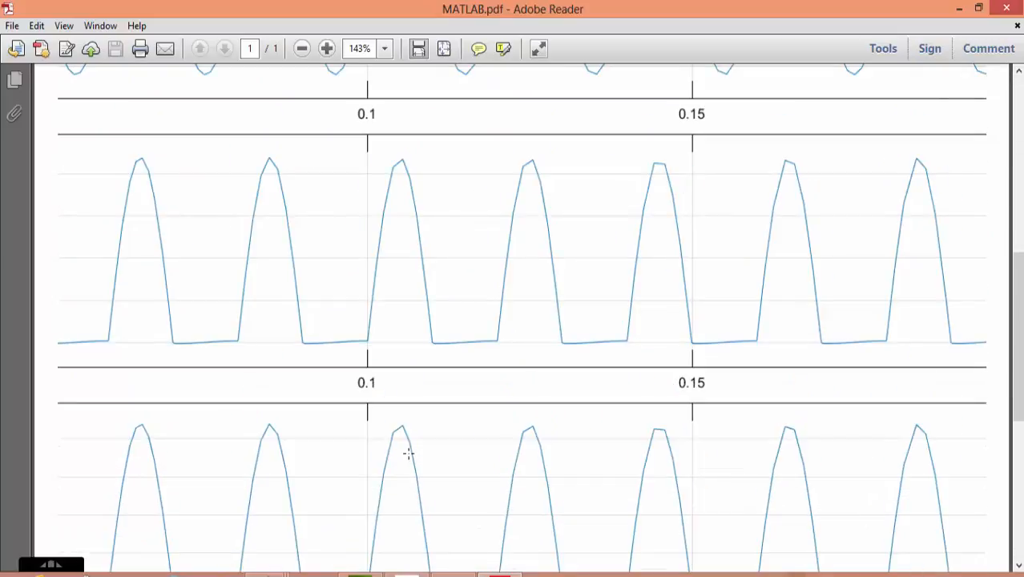
scroll(408, 454, down, 10)
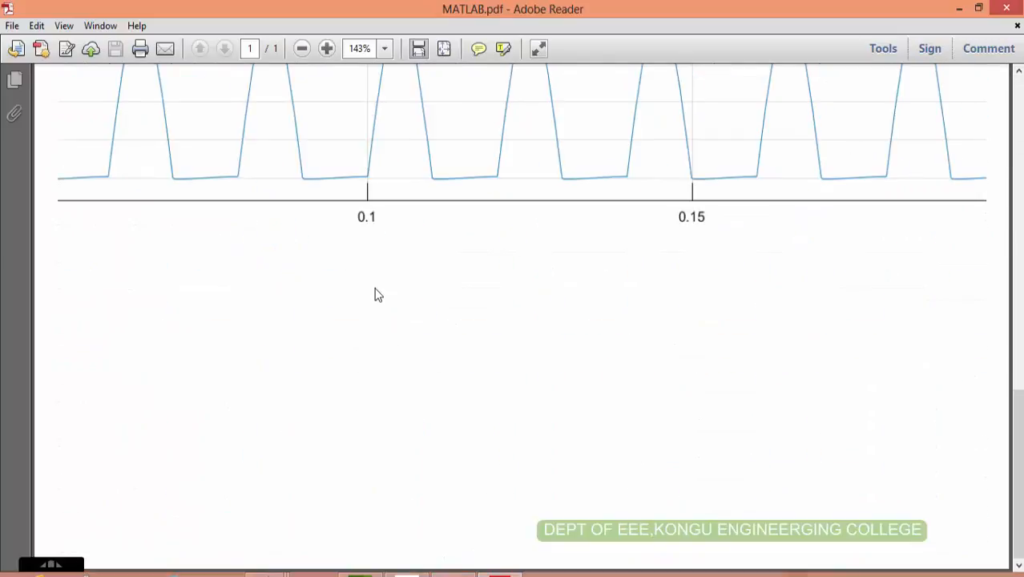
scroll(377, 293, up, 3)
mouse_move(266, 574)
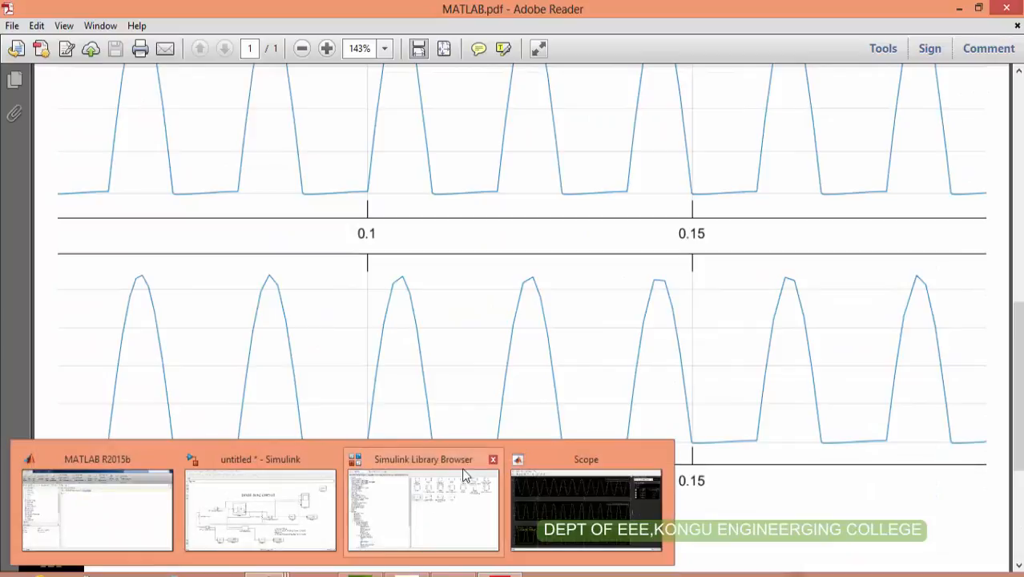
click(534, 456)
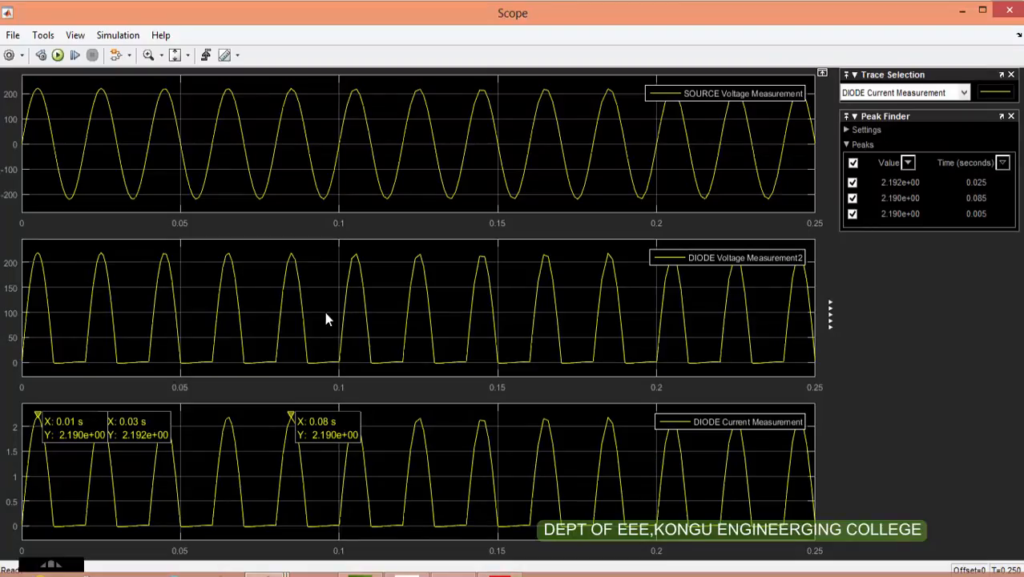